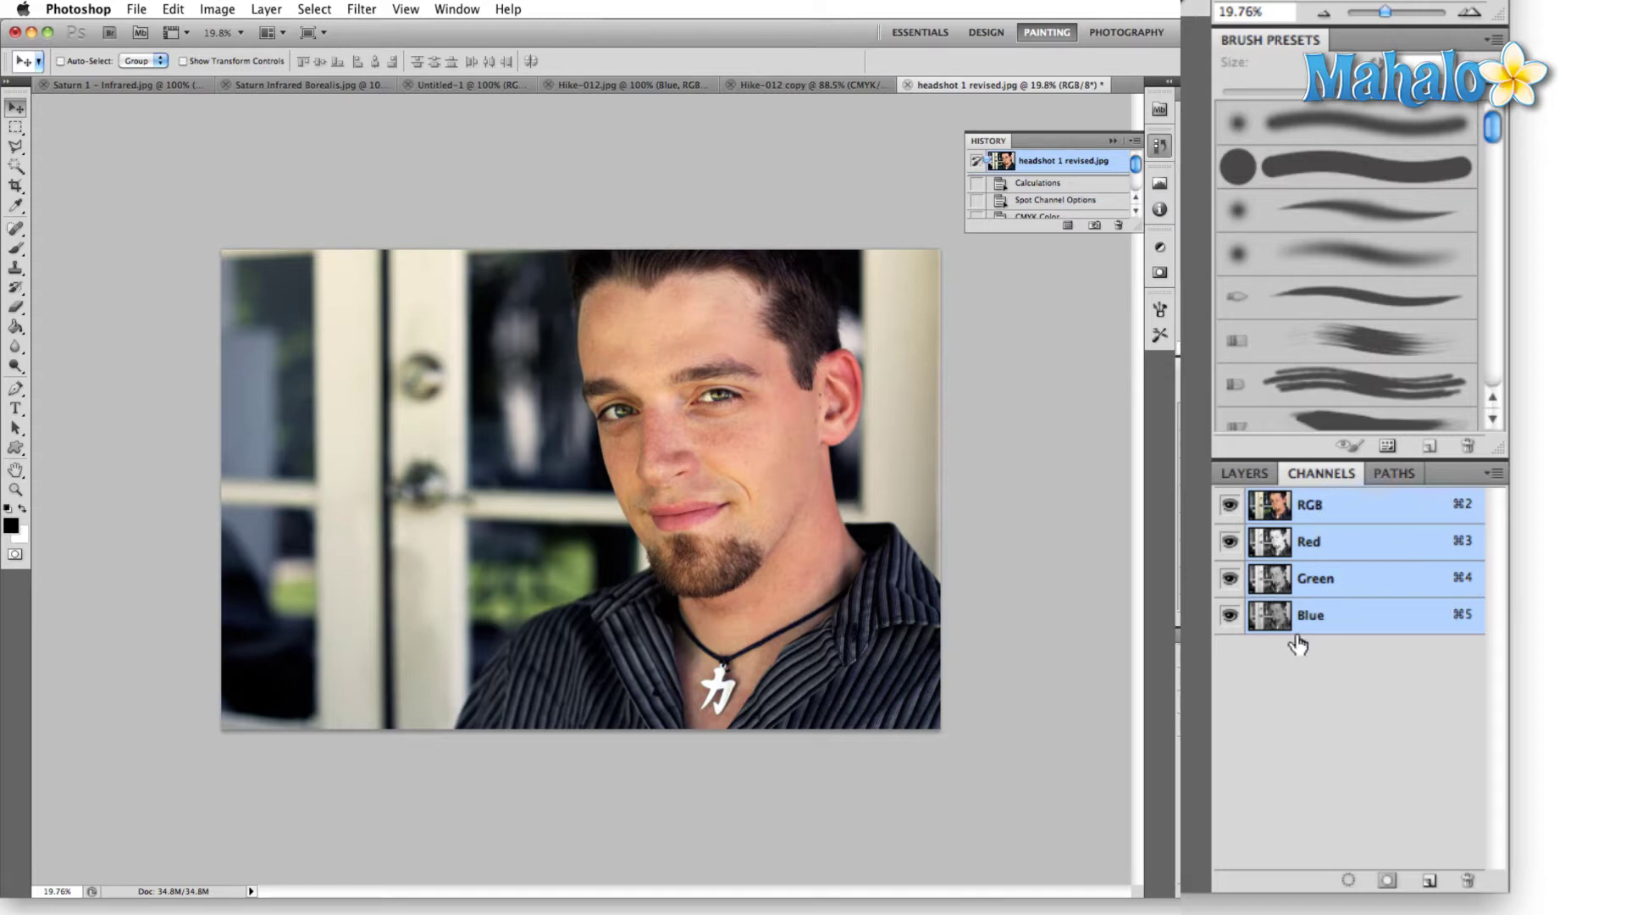
- View the Red, Green and Blue channels individually, then return to the full RGB composite
click(1346, 558)
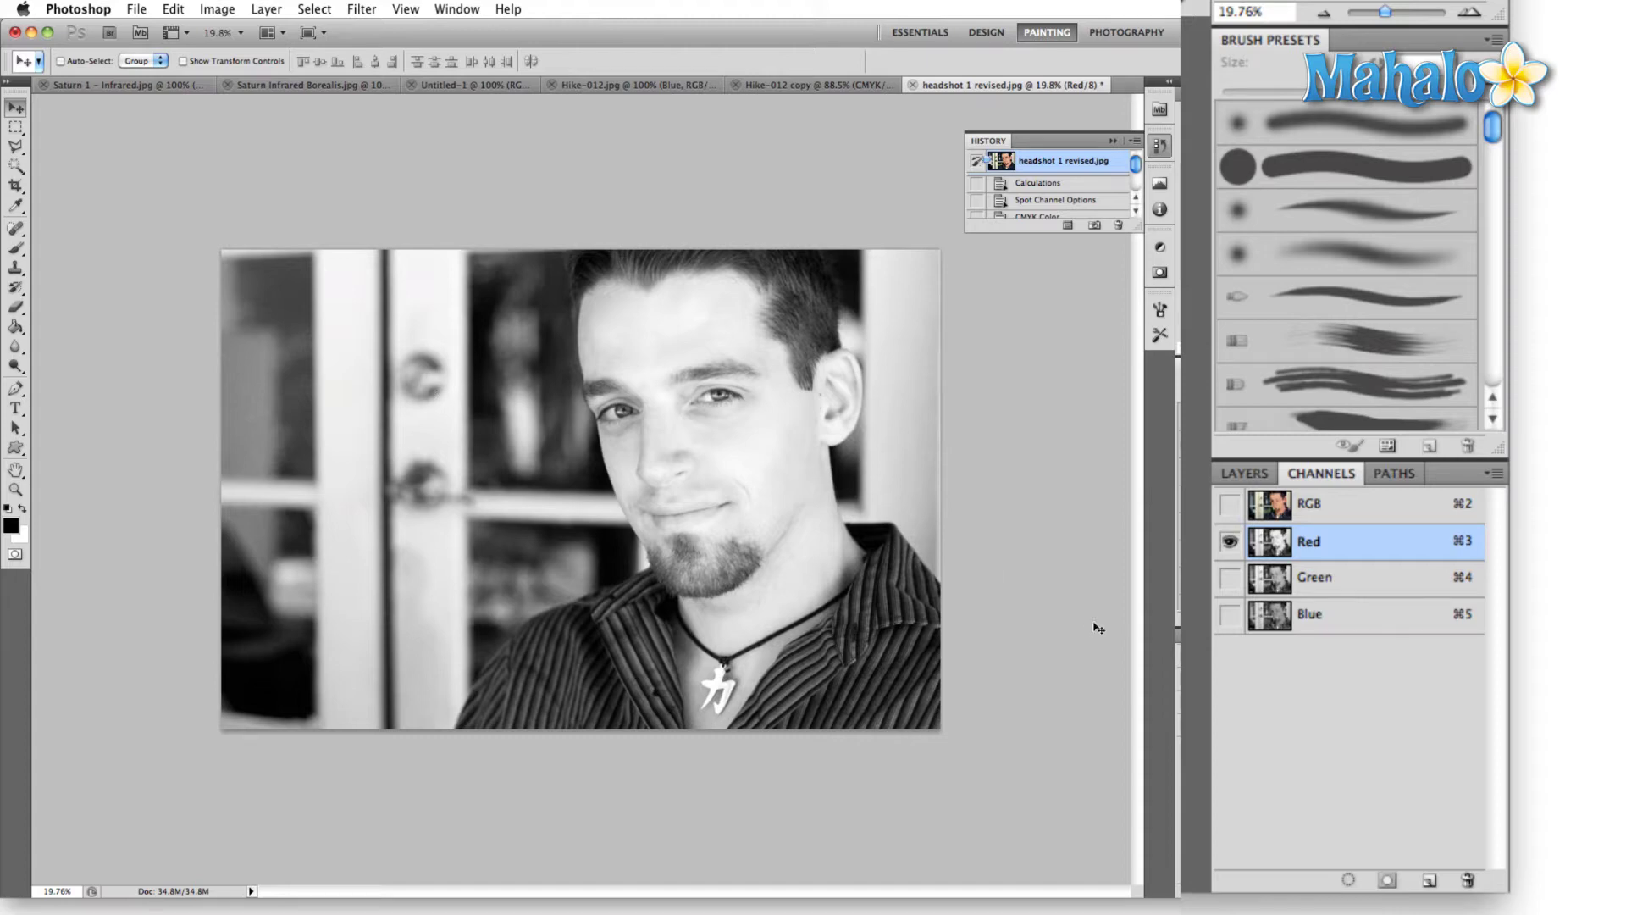
click(1229, 577)
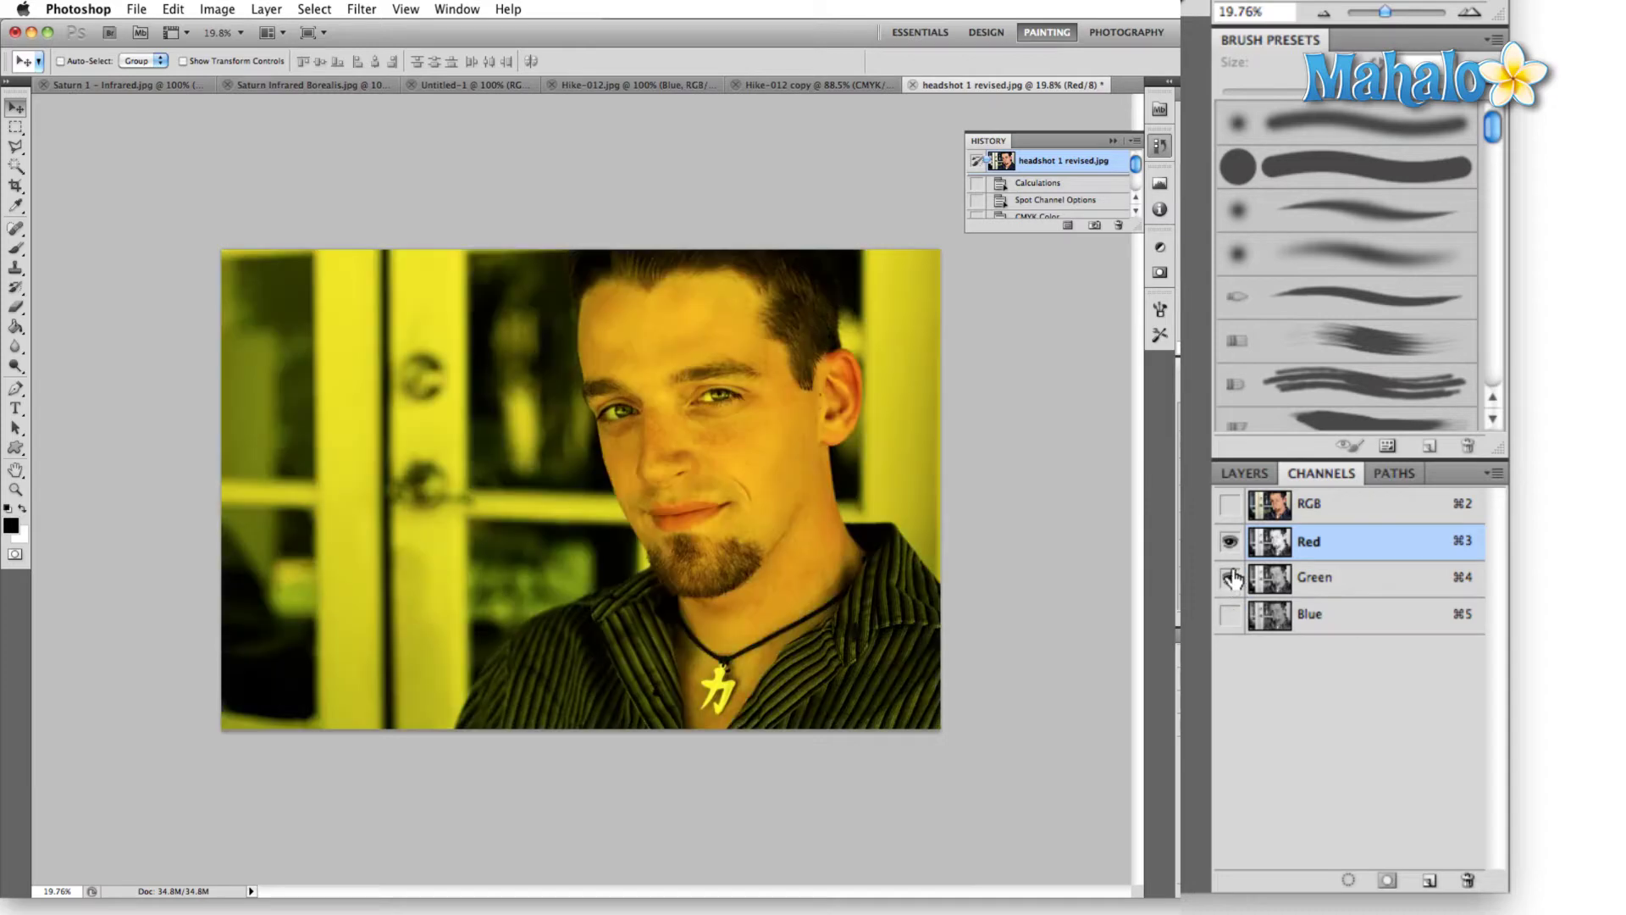
click(1230, 541)
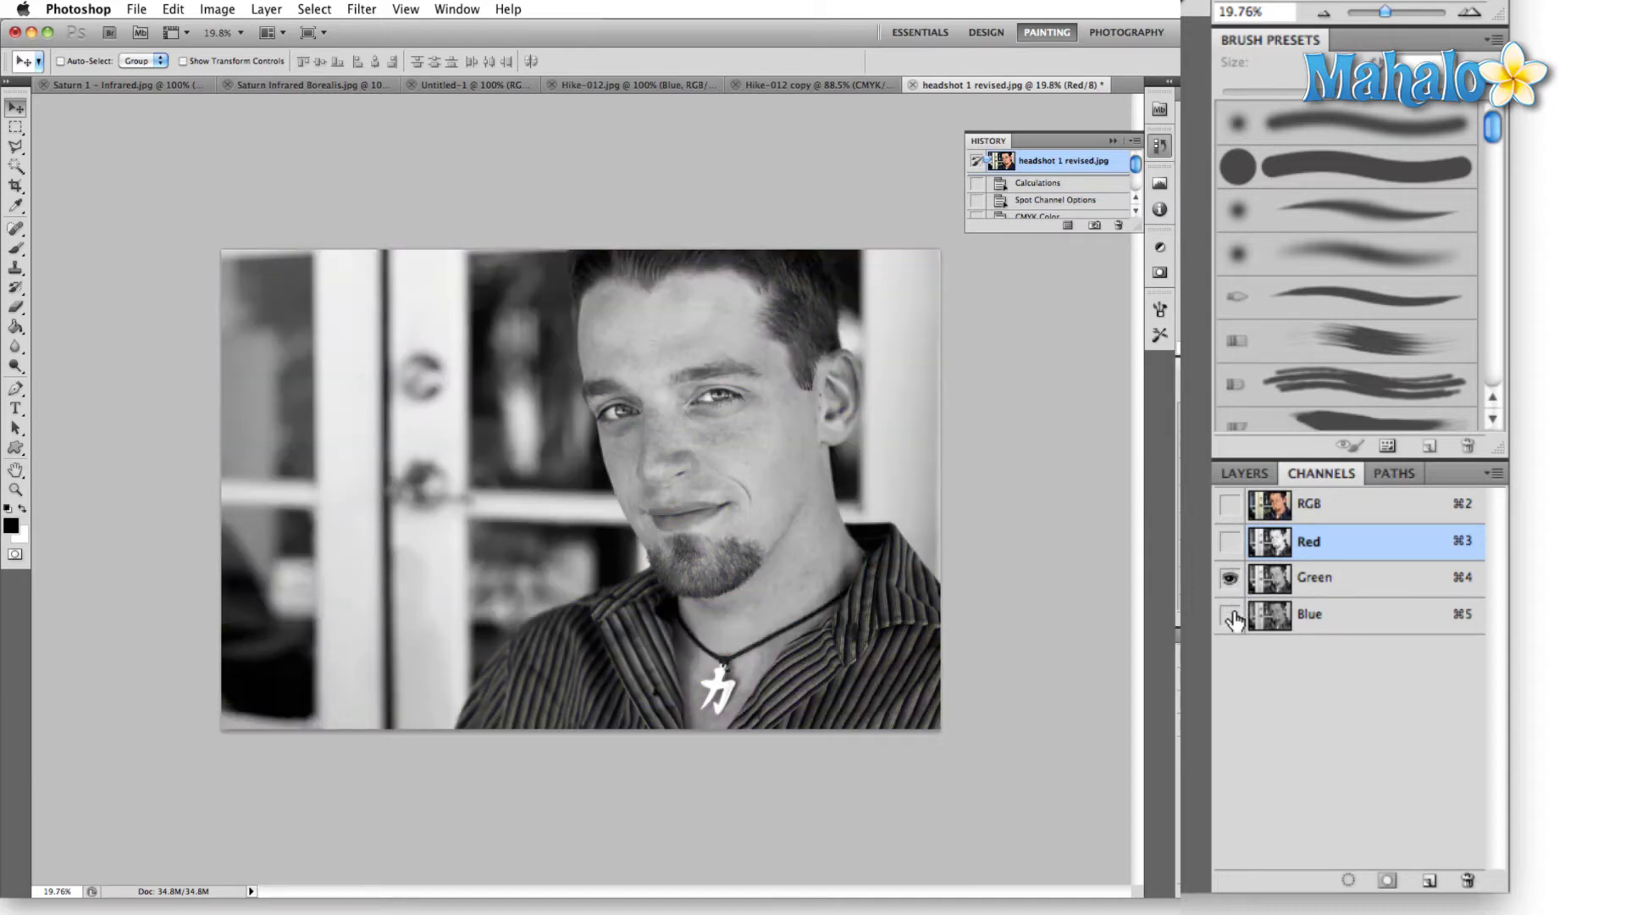
click(1230, 614)
click(1230, 542)
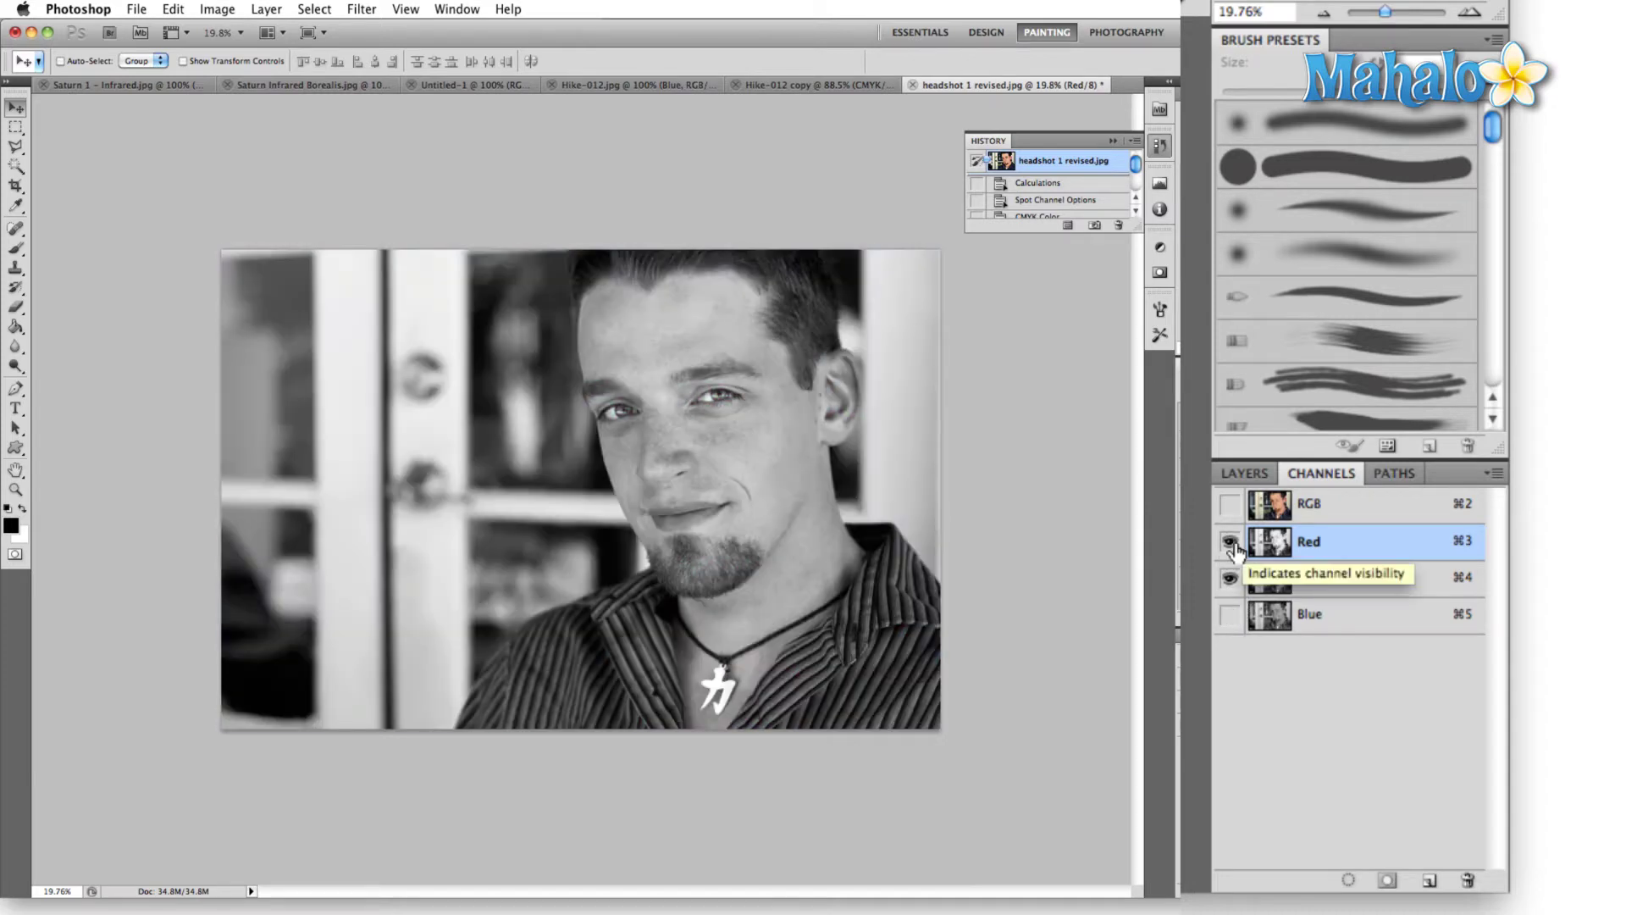
click(1230, 577)
click(1230, 614)
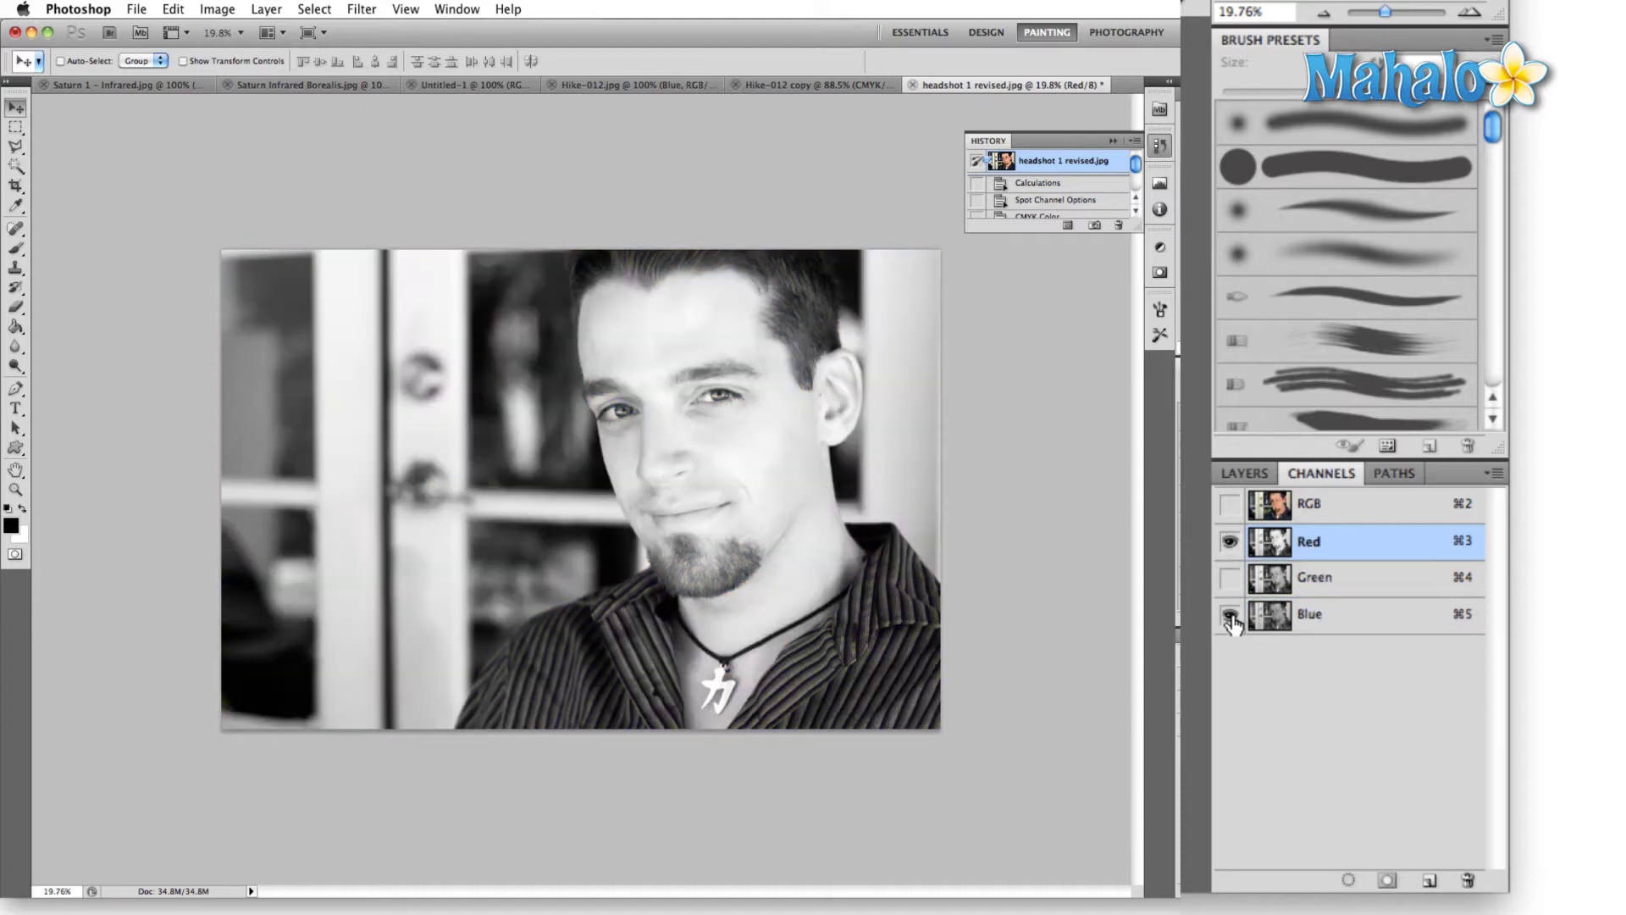
click(1230, 504)
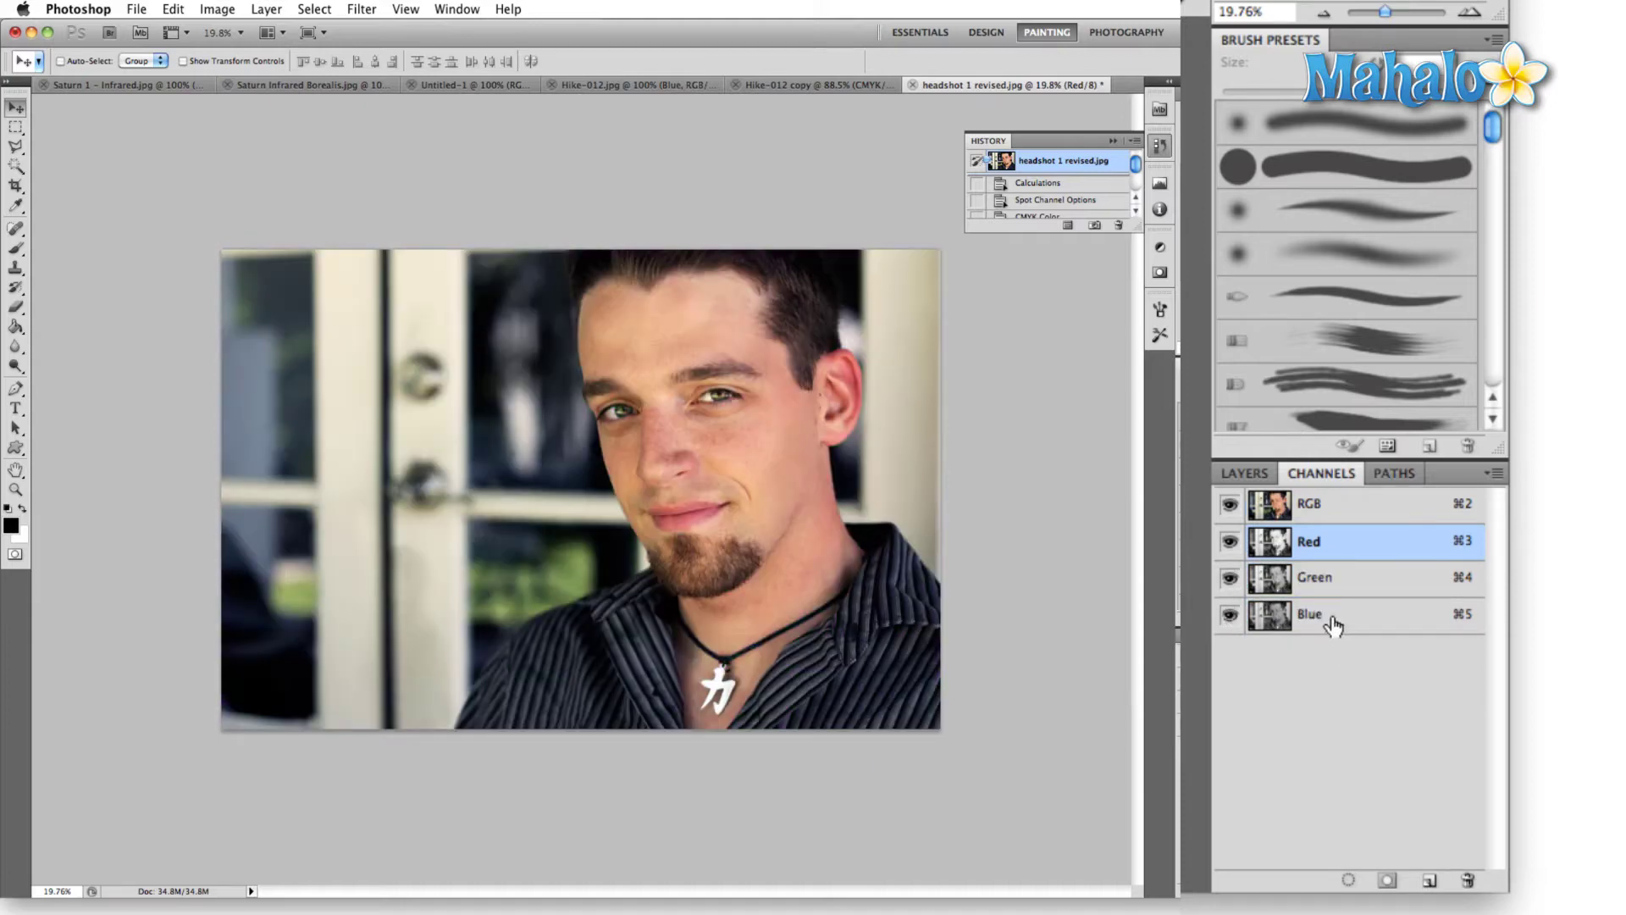
click(1338, 507)
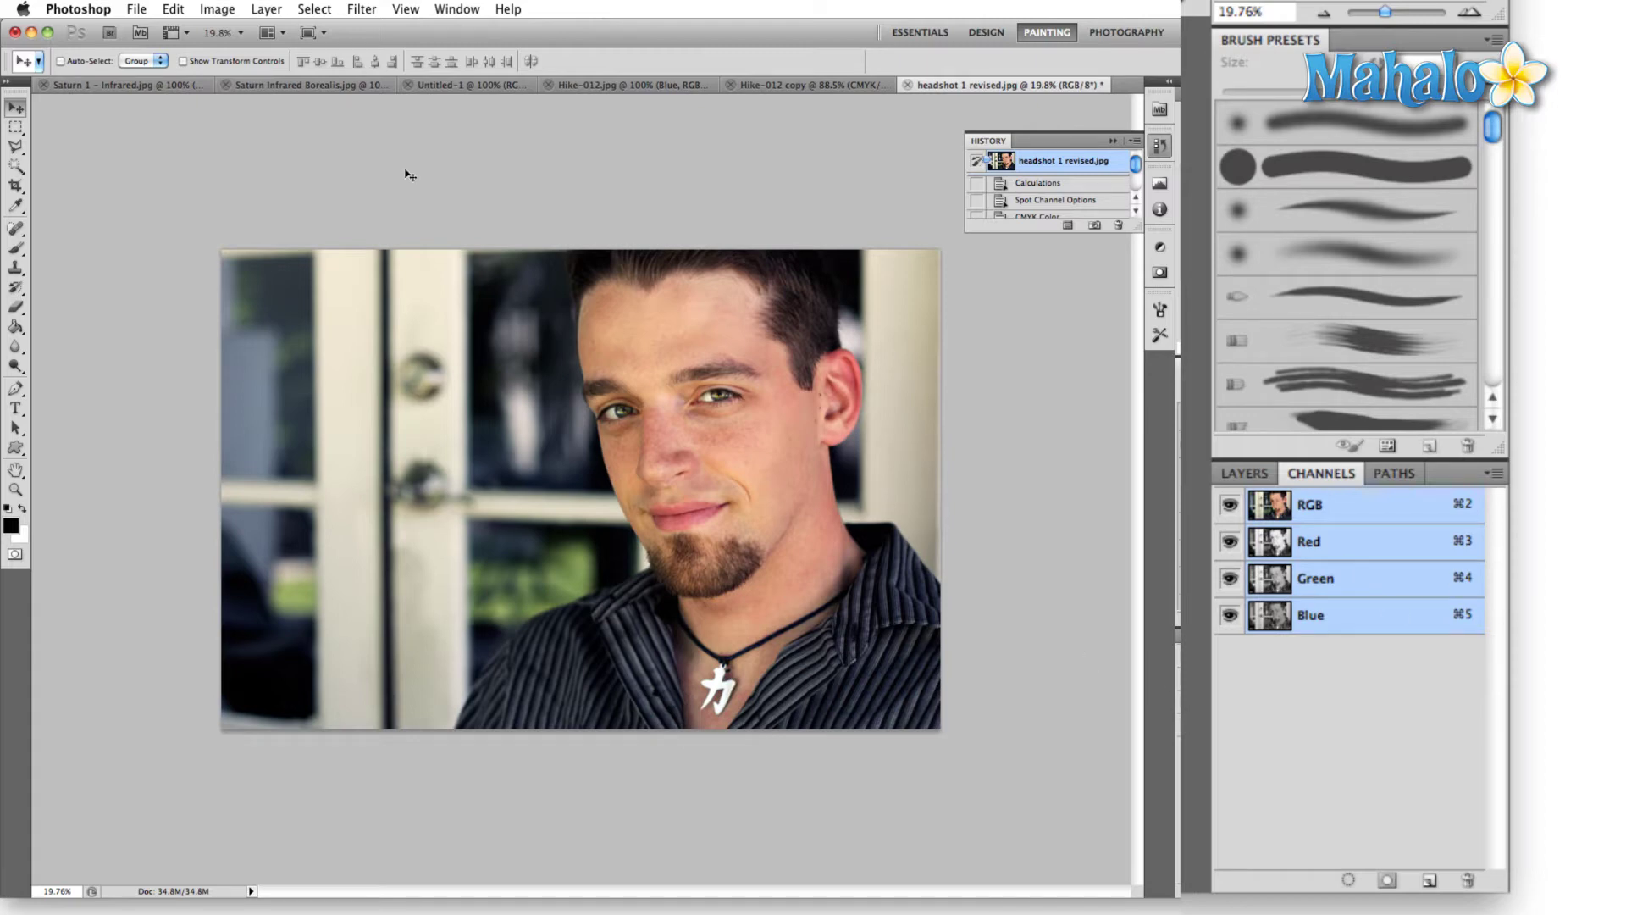
- Convert the headshot to CMYK Color mode, accepting the profile conversion warning
click(219, 13)
mouse_move(222, 31)
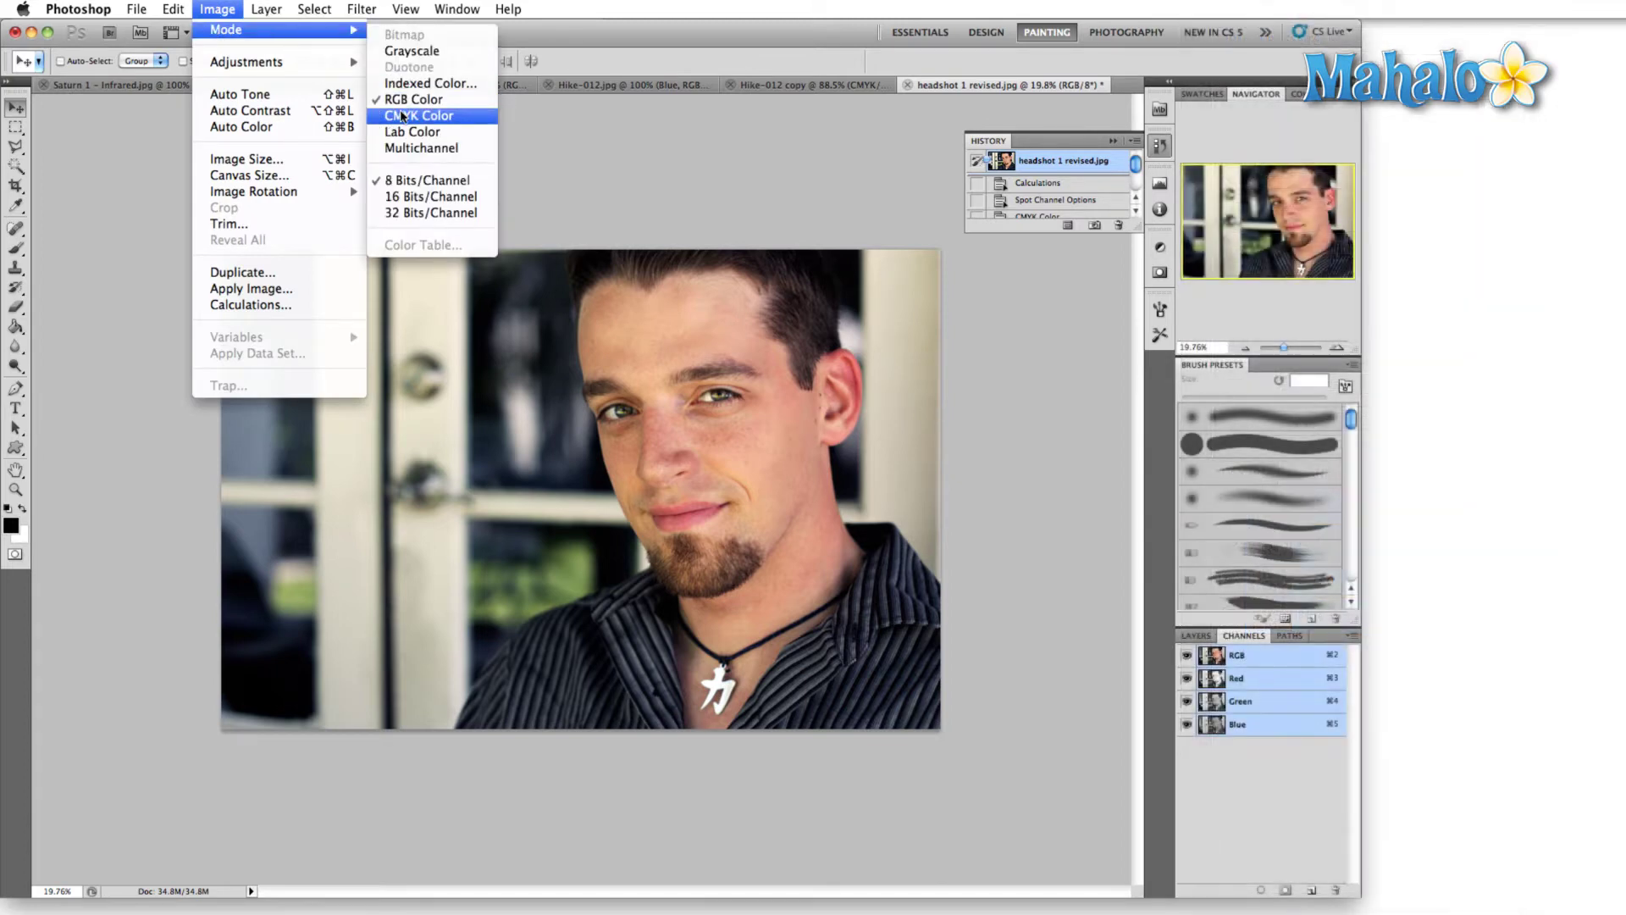
click(403, 117)
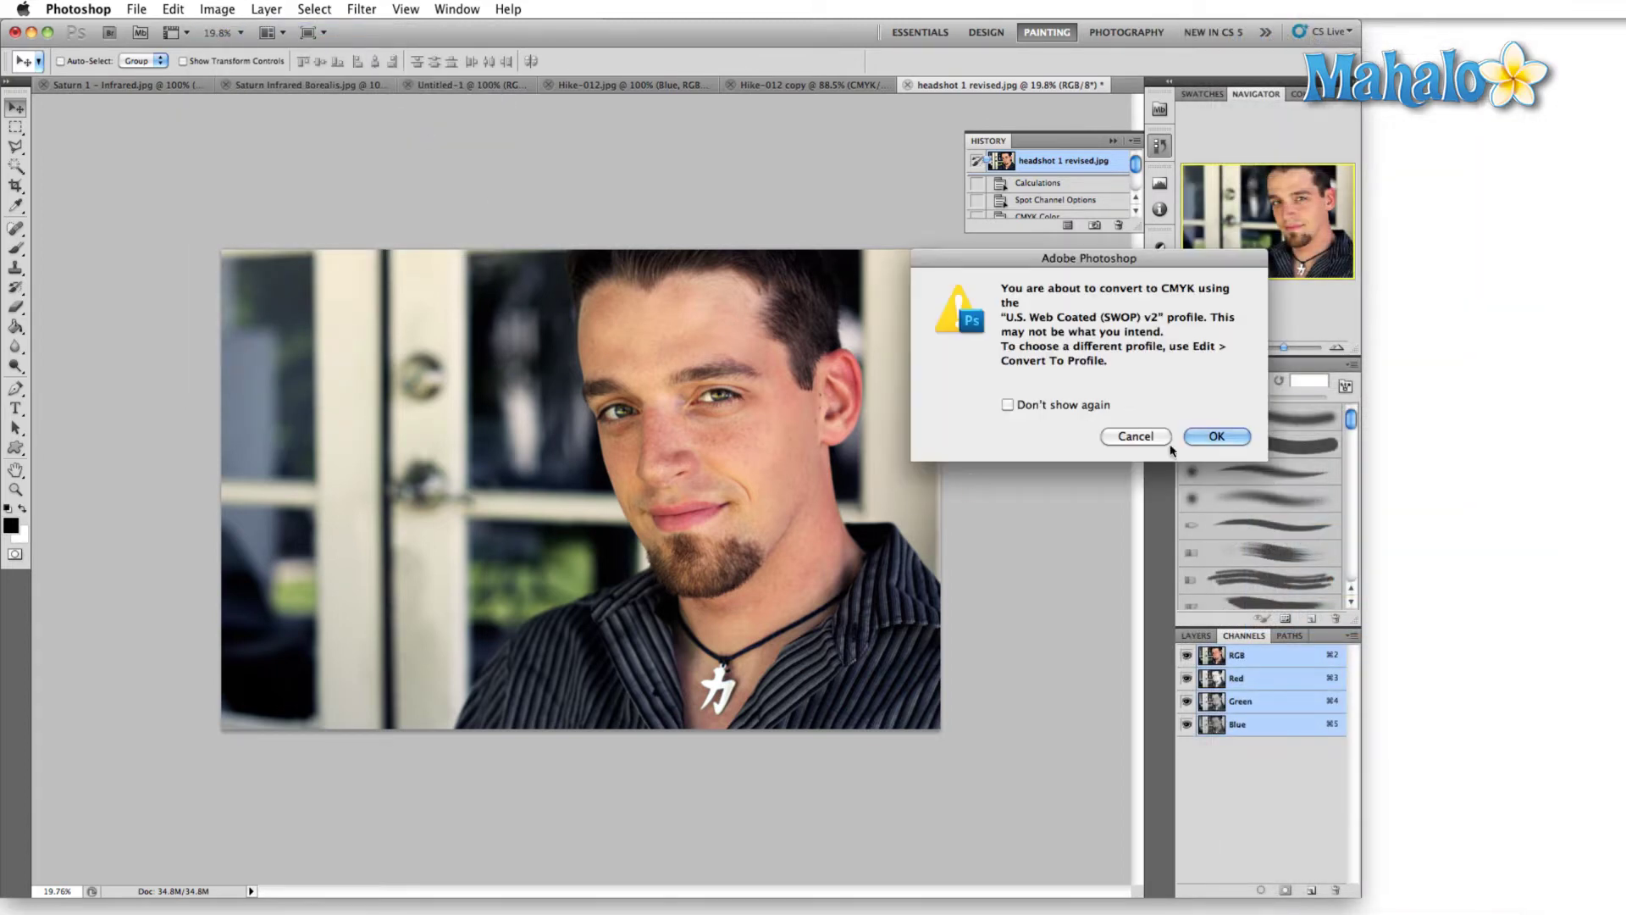
click(1209, 433)
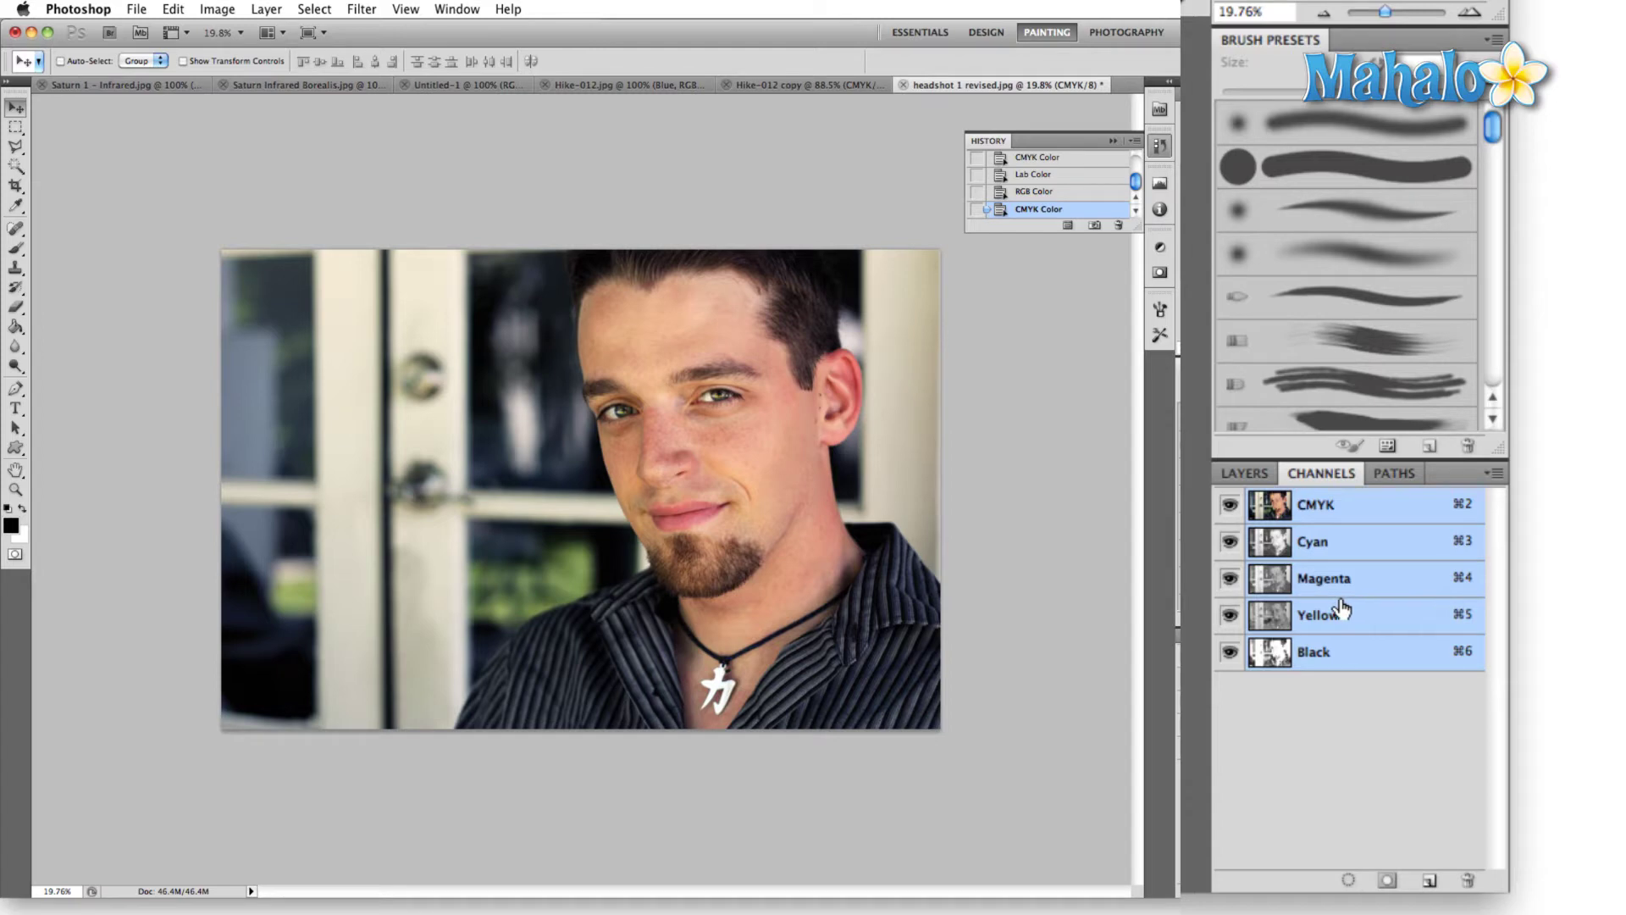
- View Magenta and Cyan alone, restore the CMYK composite, and open General Preferences (Cmd+K)
click(1371, 590)
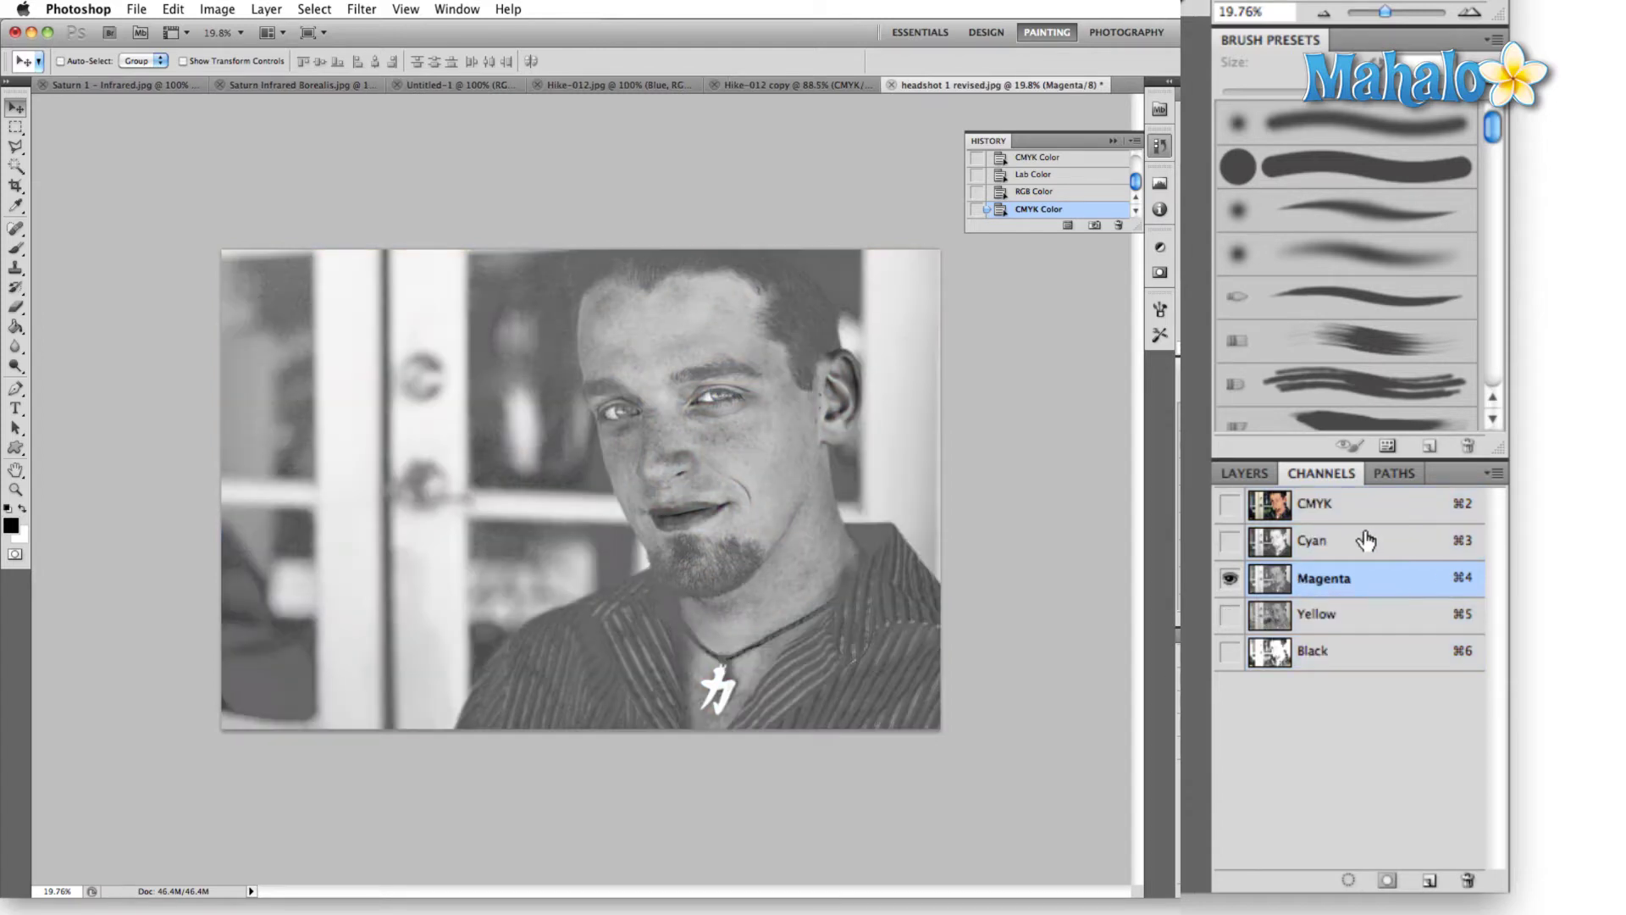
click(1365, 546)
click(1367, 512)
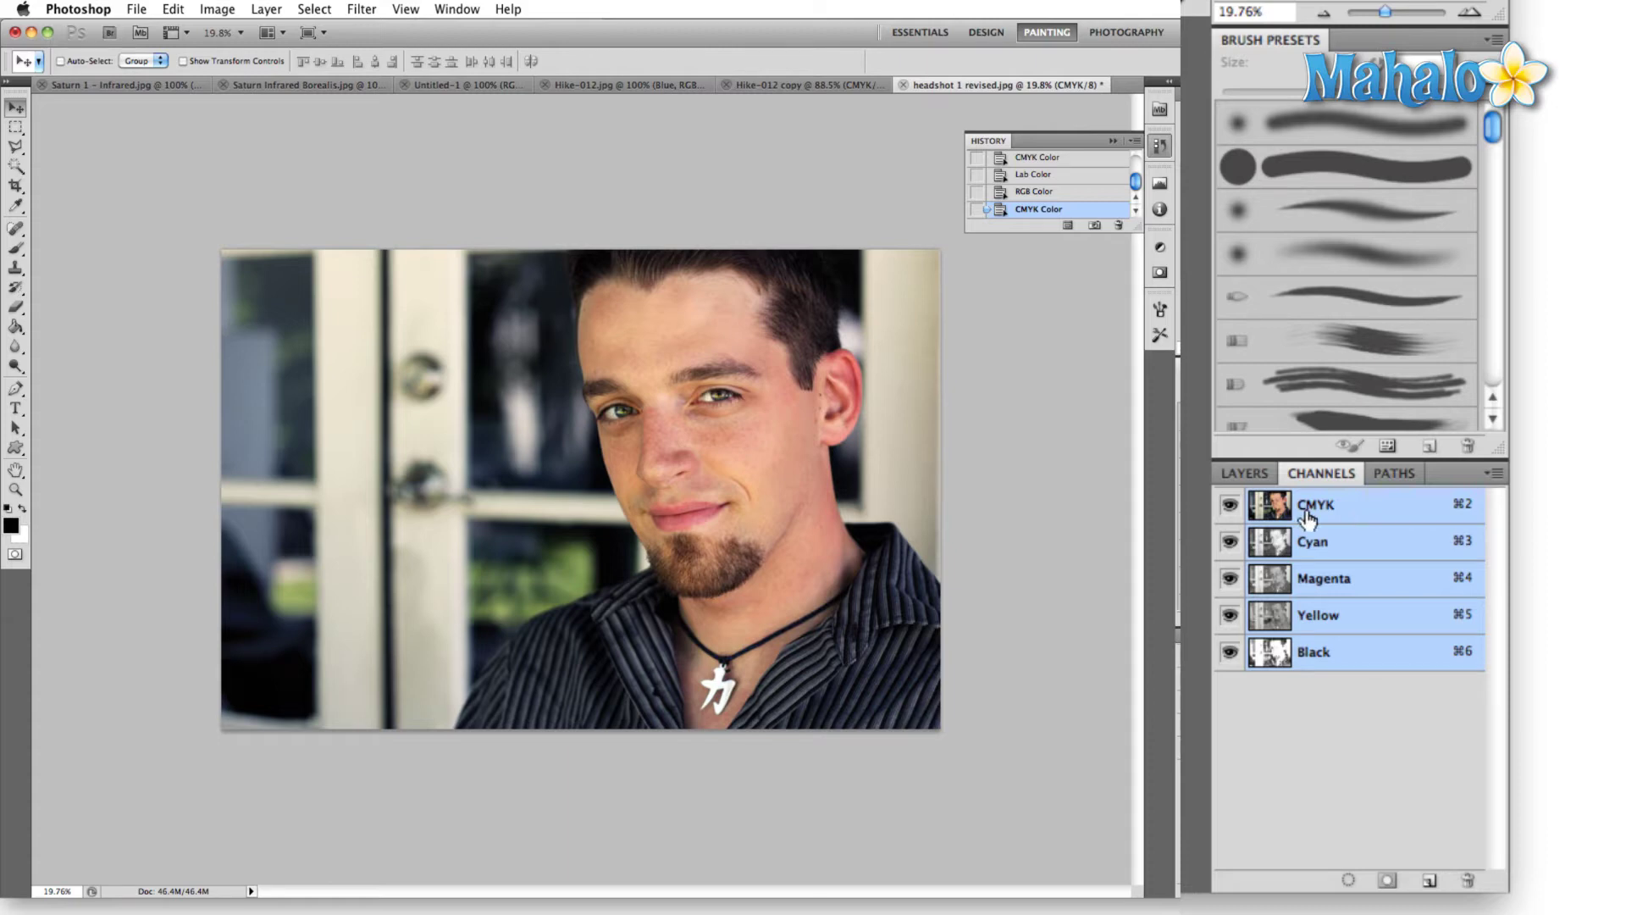
key(i)
key(super+k)
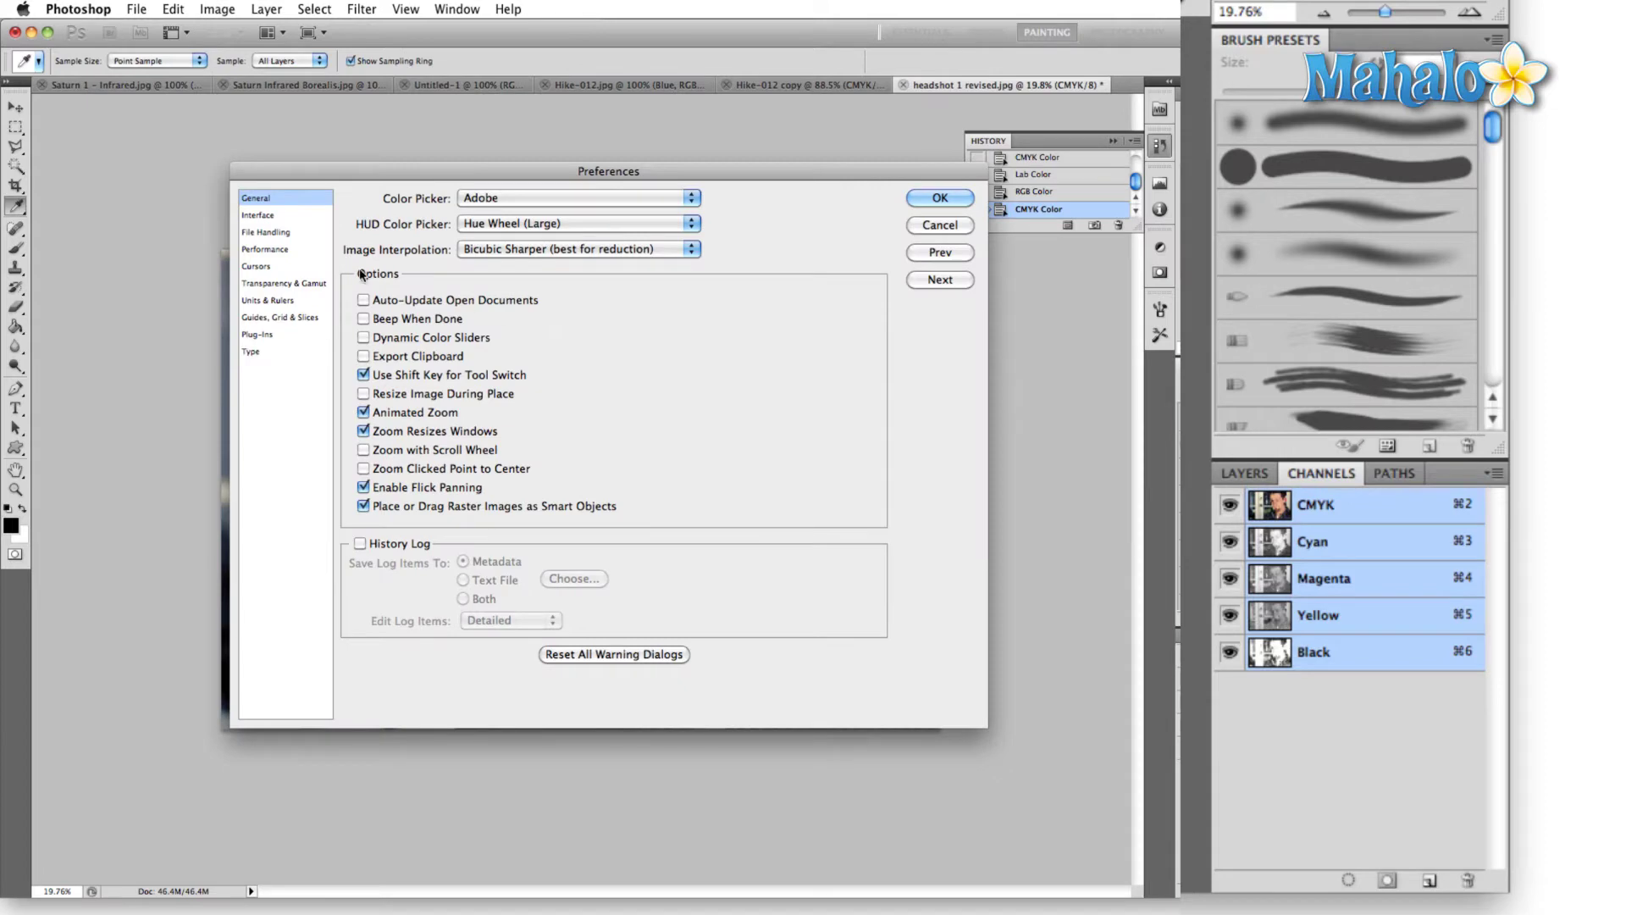
- Enable Show Channels in Color on the Interface preferences page and close Preferences
click(267, 215)
click(354, 303)
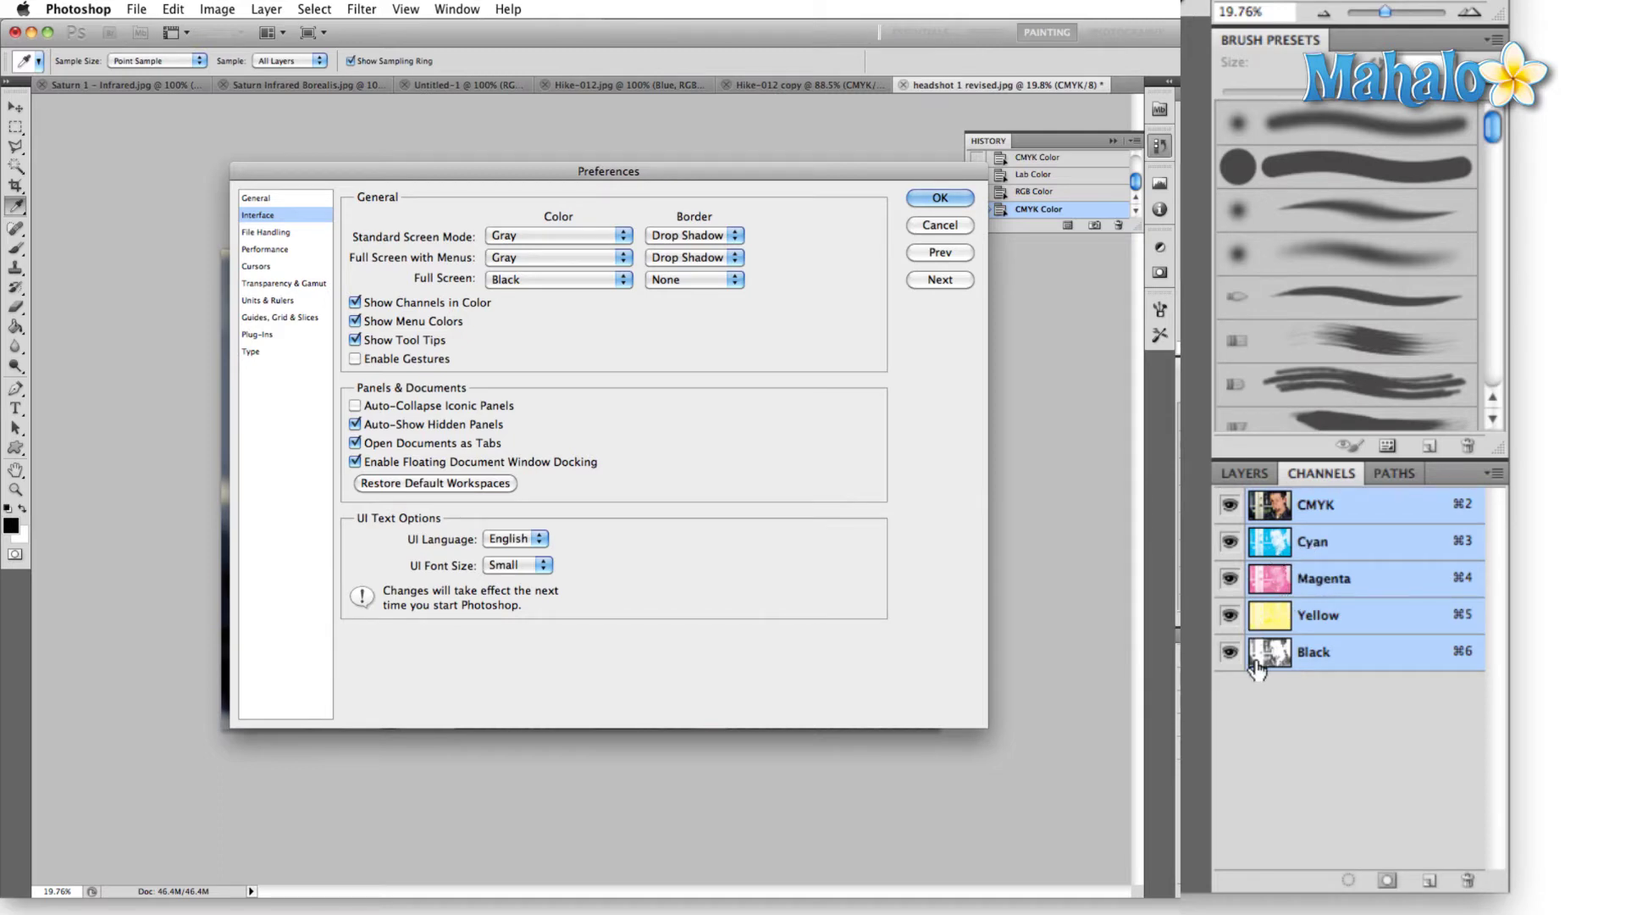
click(938, 226)
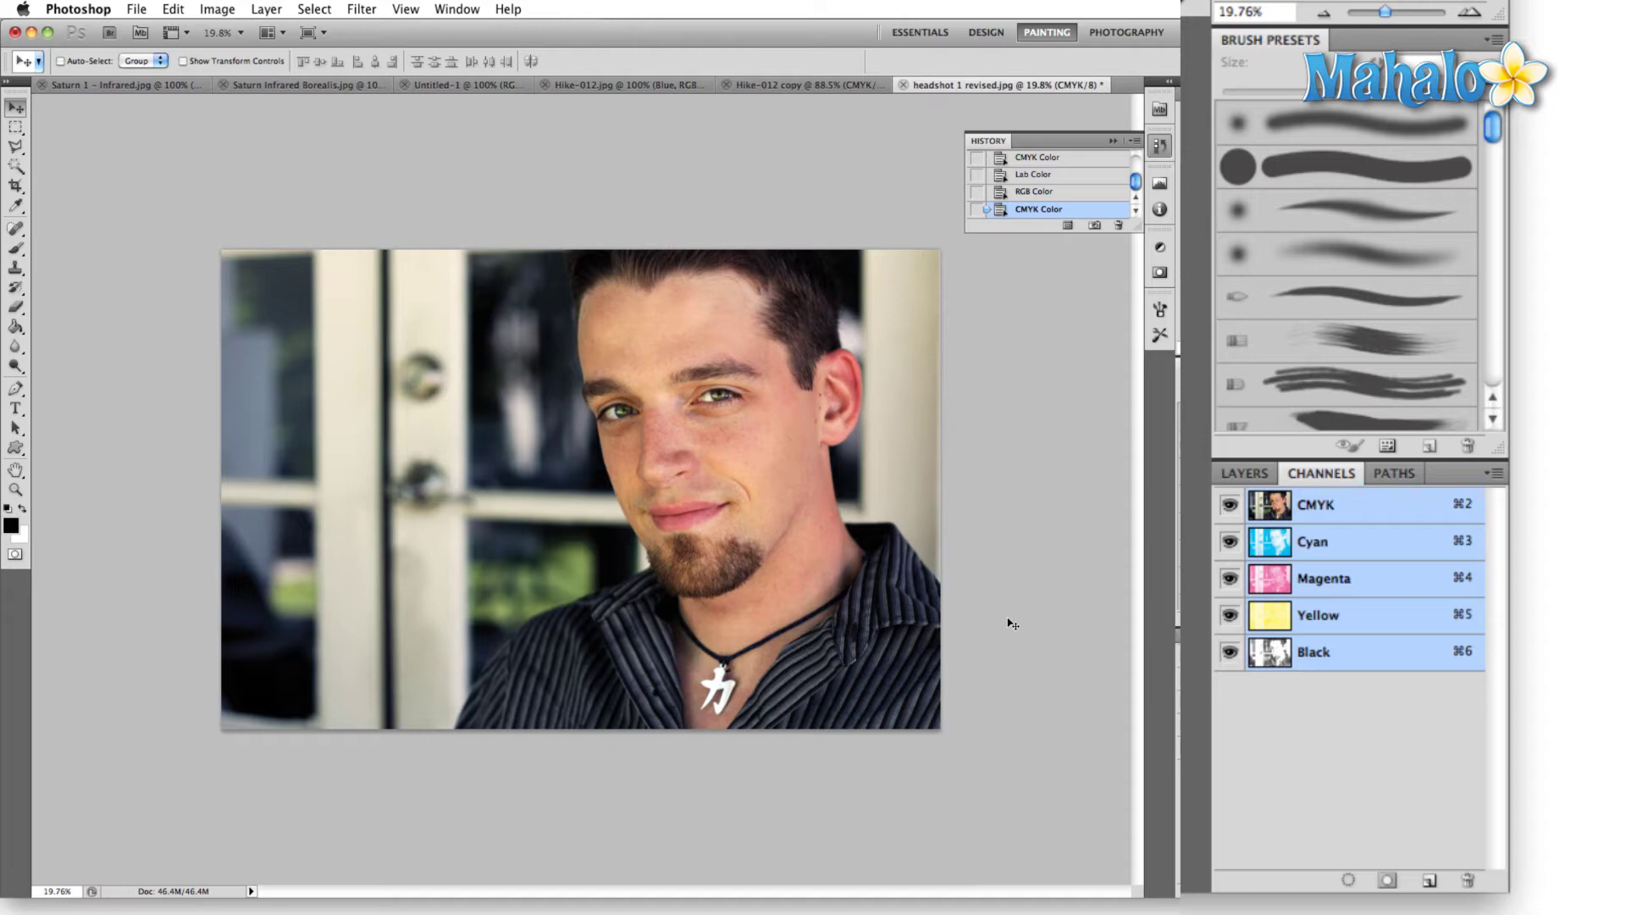
- Apply Image > Mode > Multichannel, leaving Cyan, Magenta and Yellow channels with a brownish cast
click(224, 9)
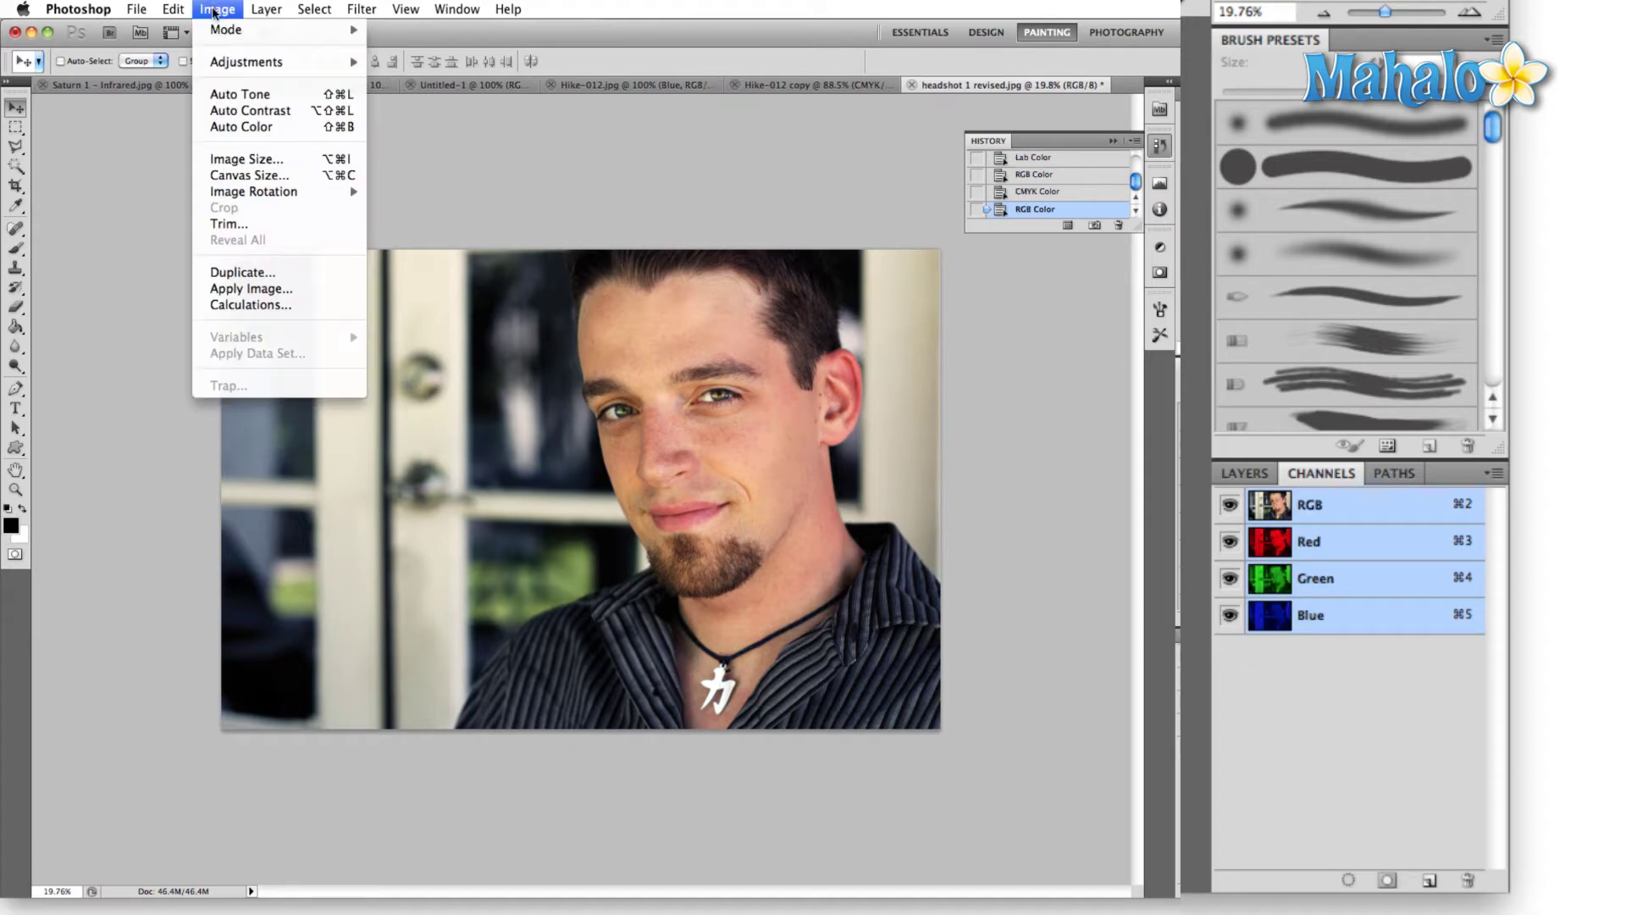
mouse_move(218, 30)
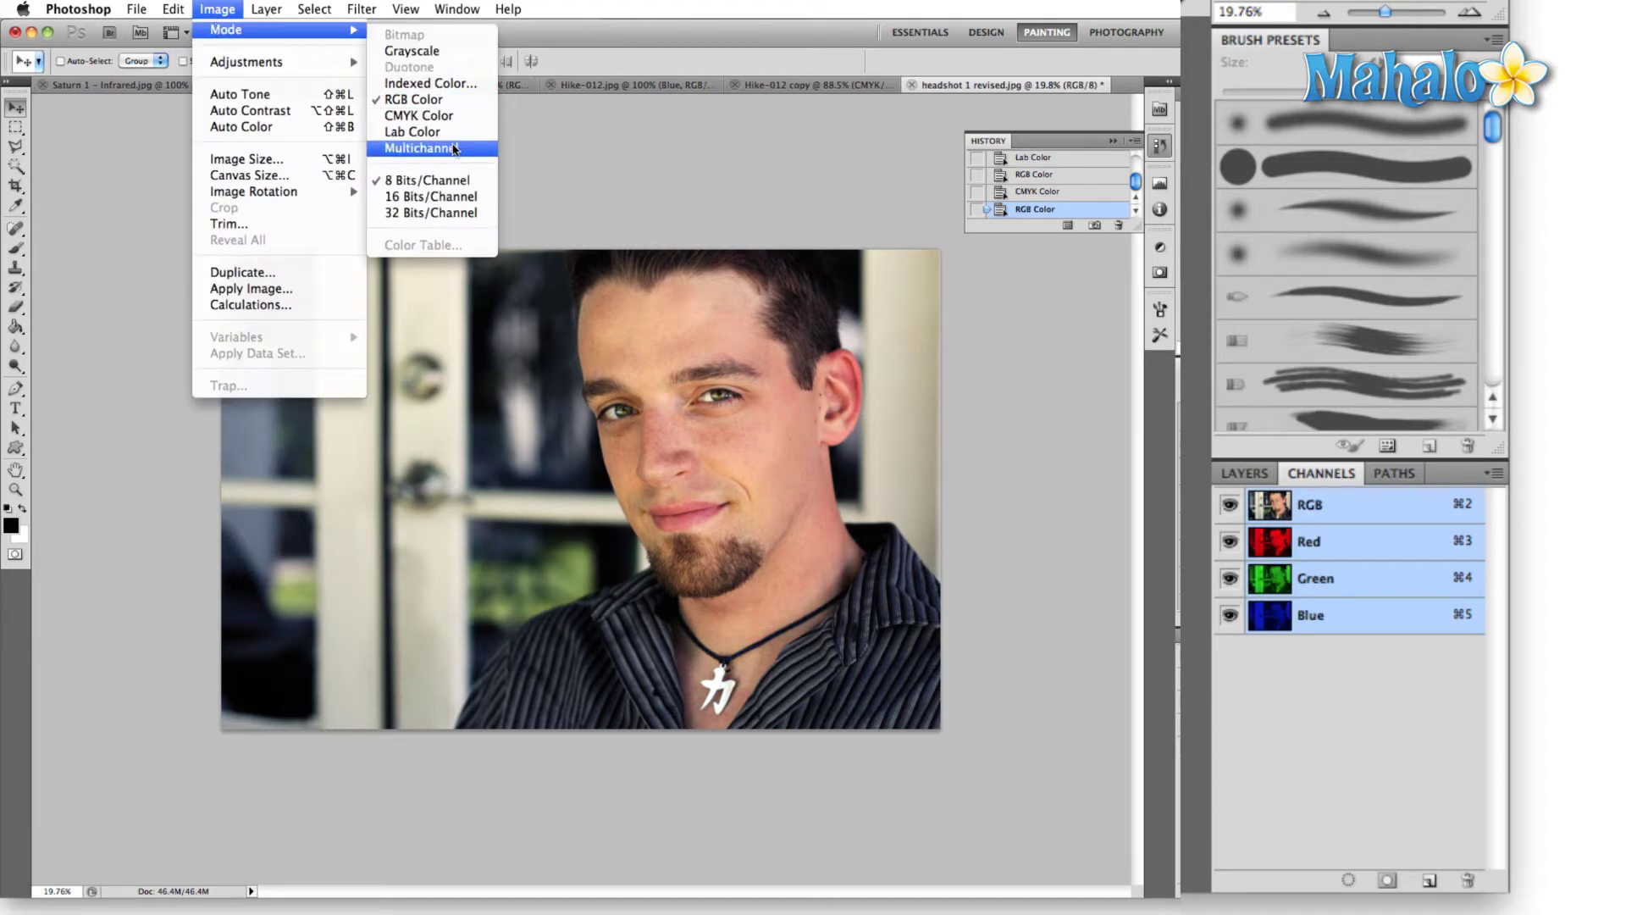
click(455, 149)
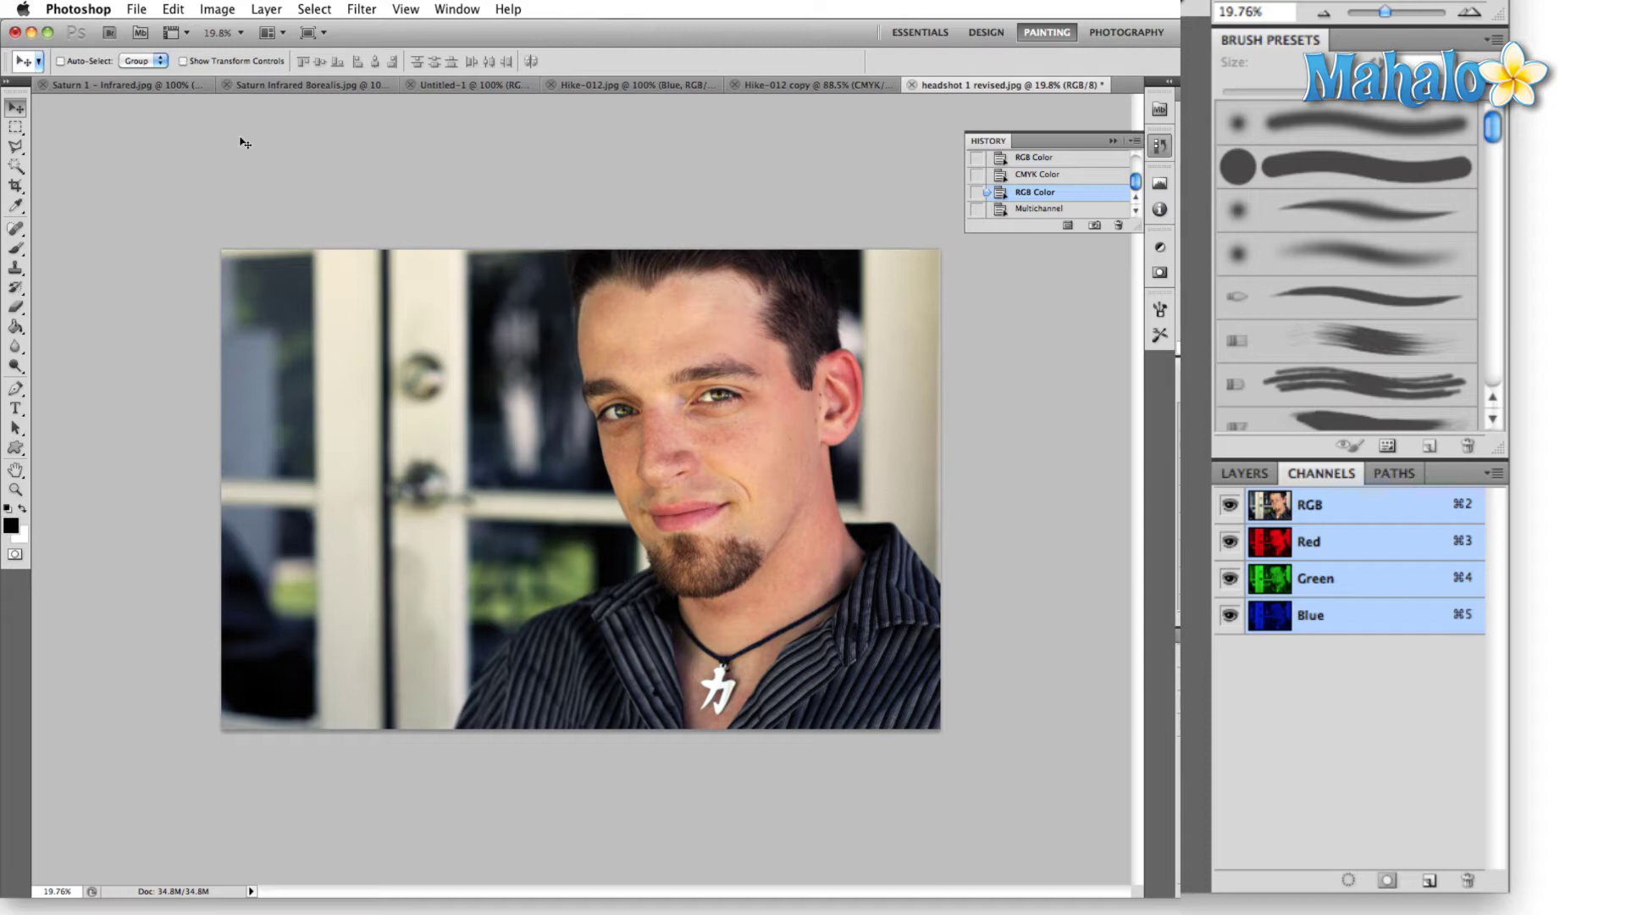
click(217, 9)
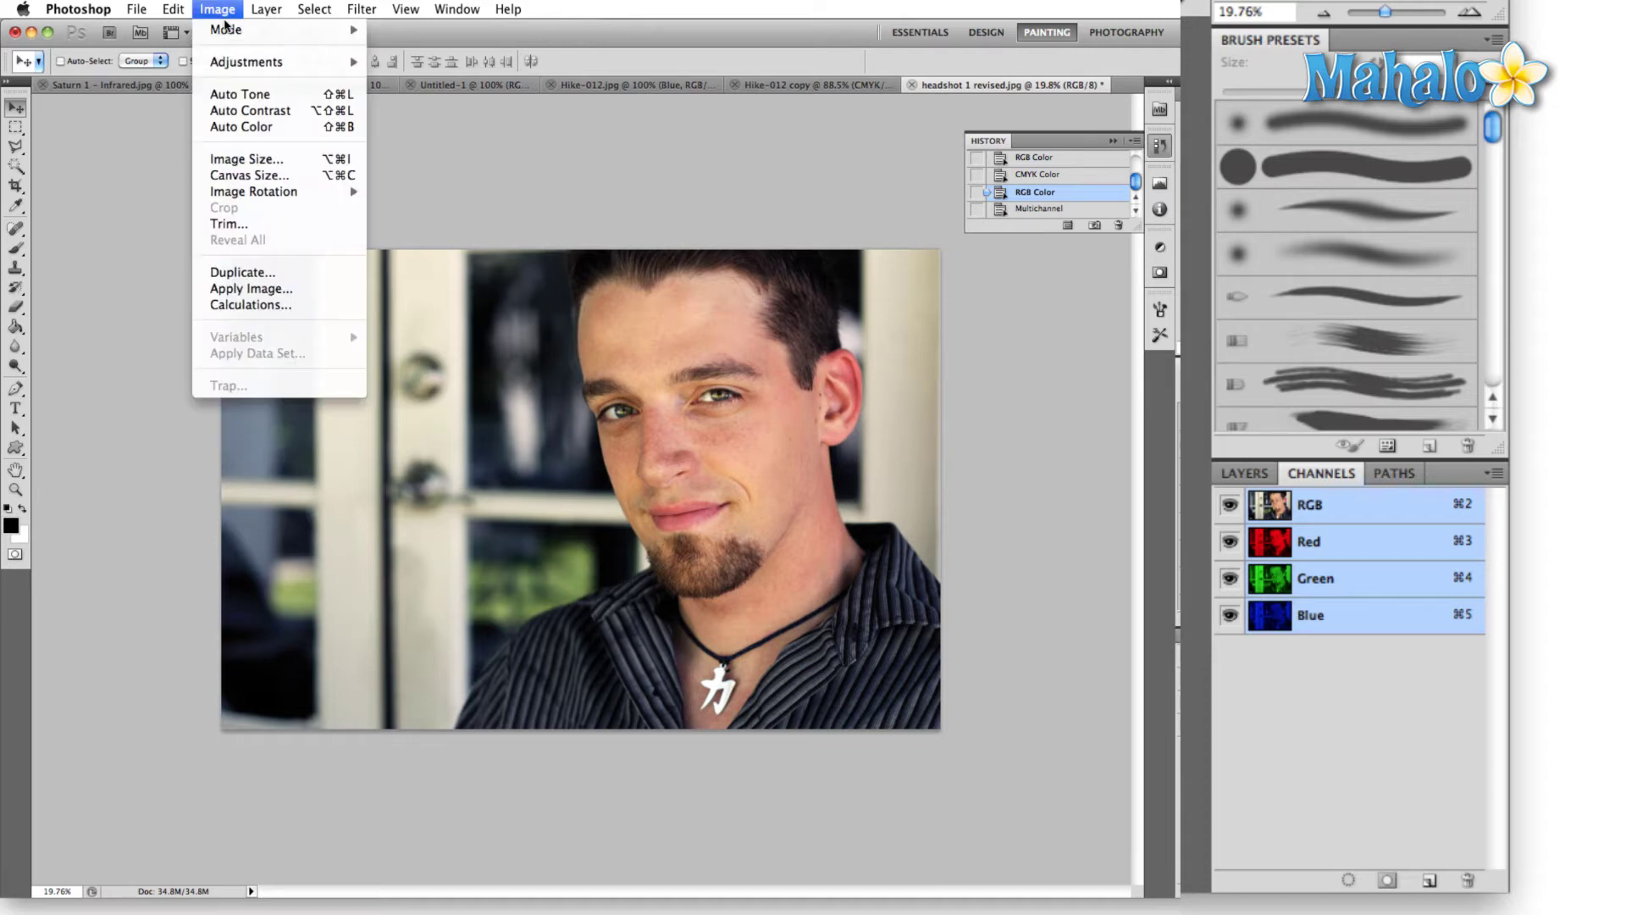
mouse_move(226, 31)
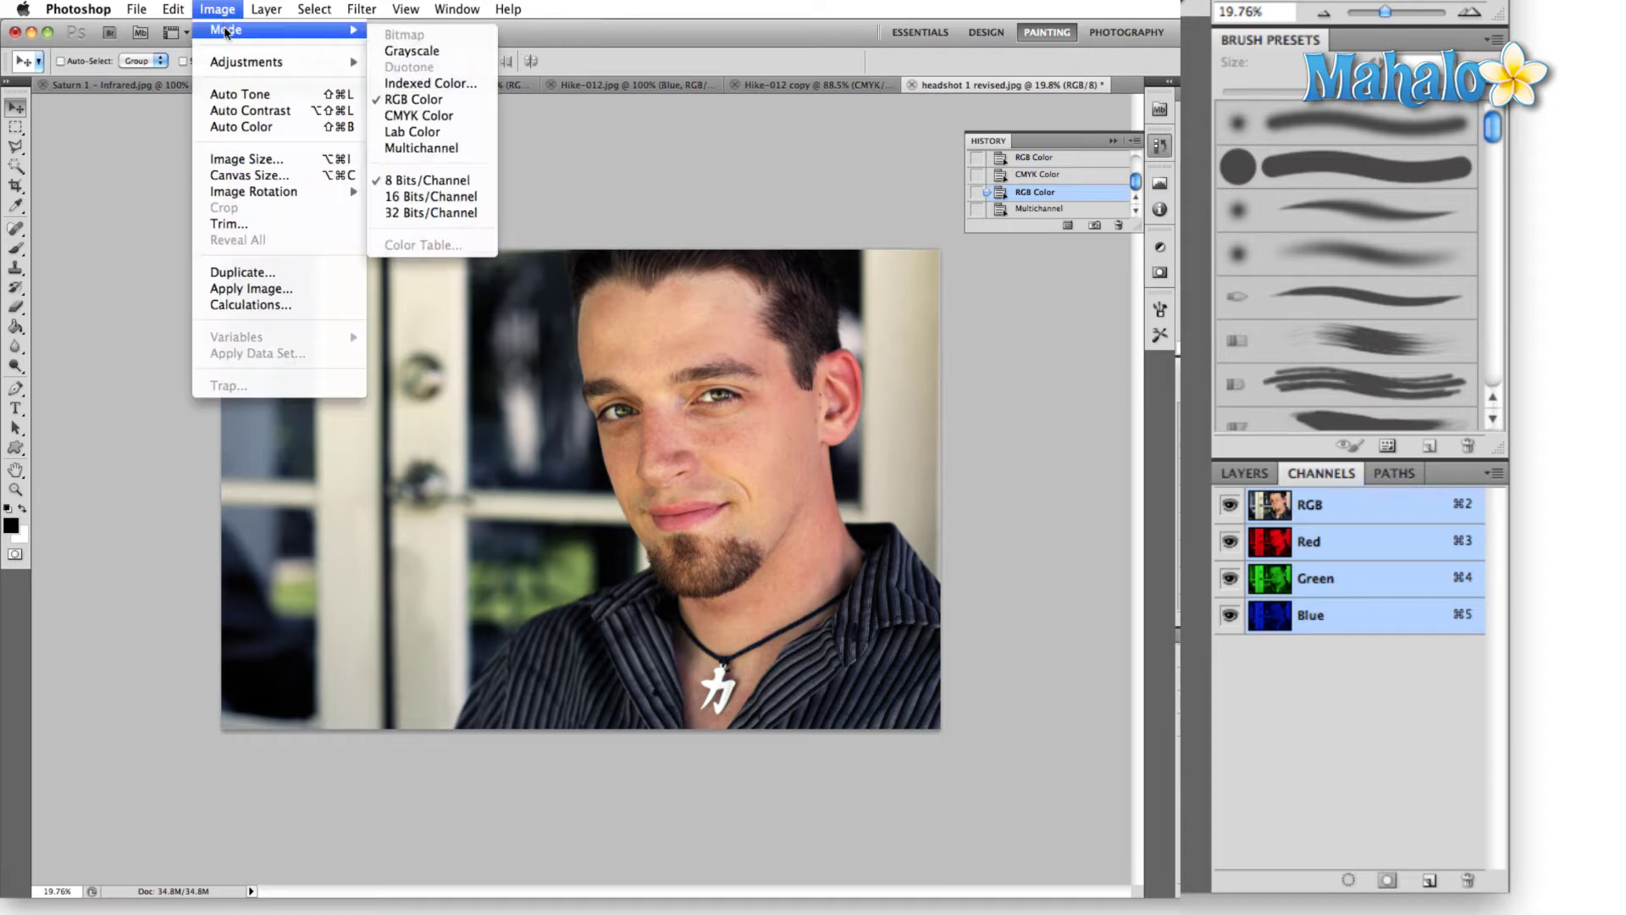
click(395, 148)
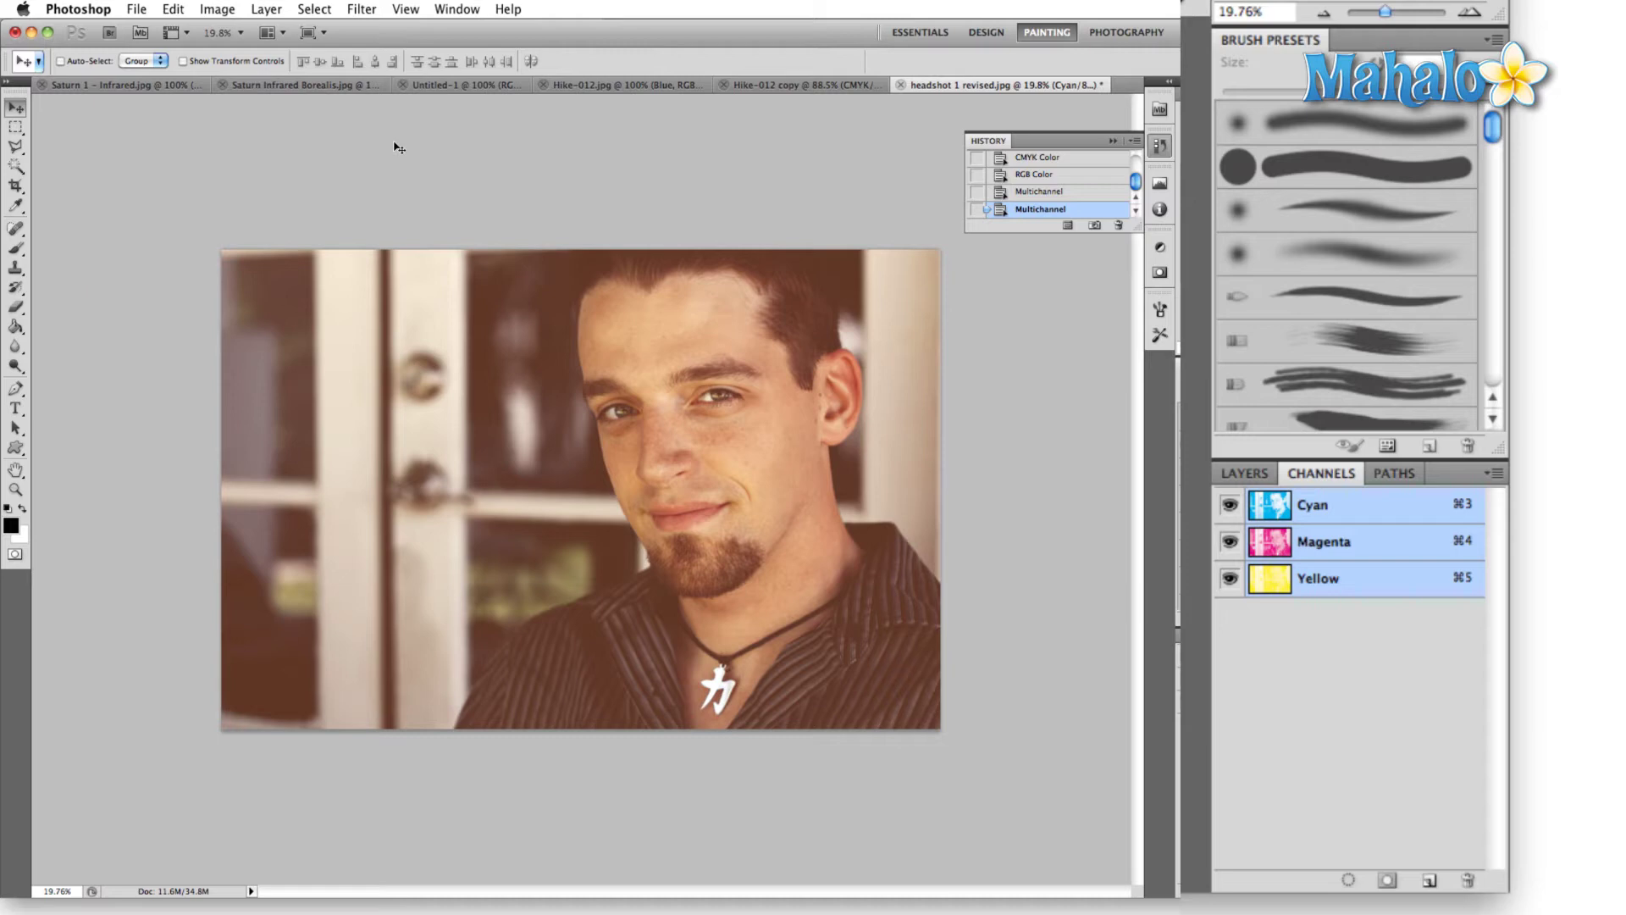
- Turn off Show Channels in Color in the Interface preferences and accept the change
key(super+k)
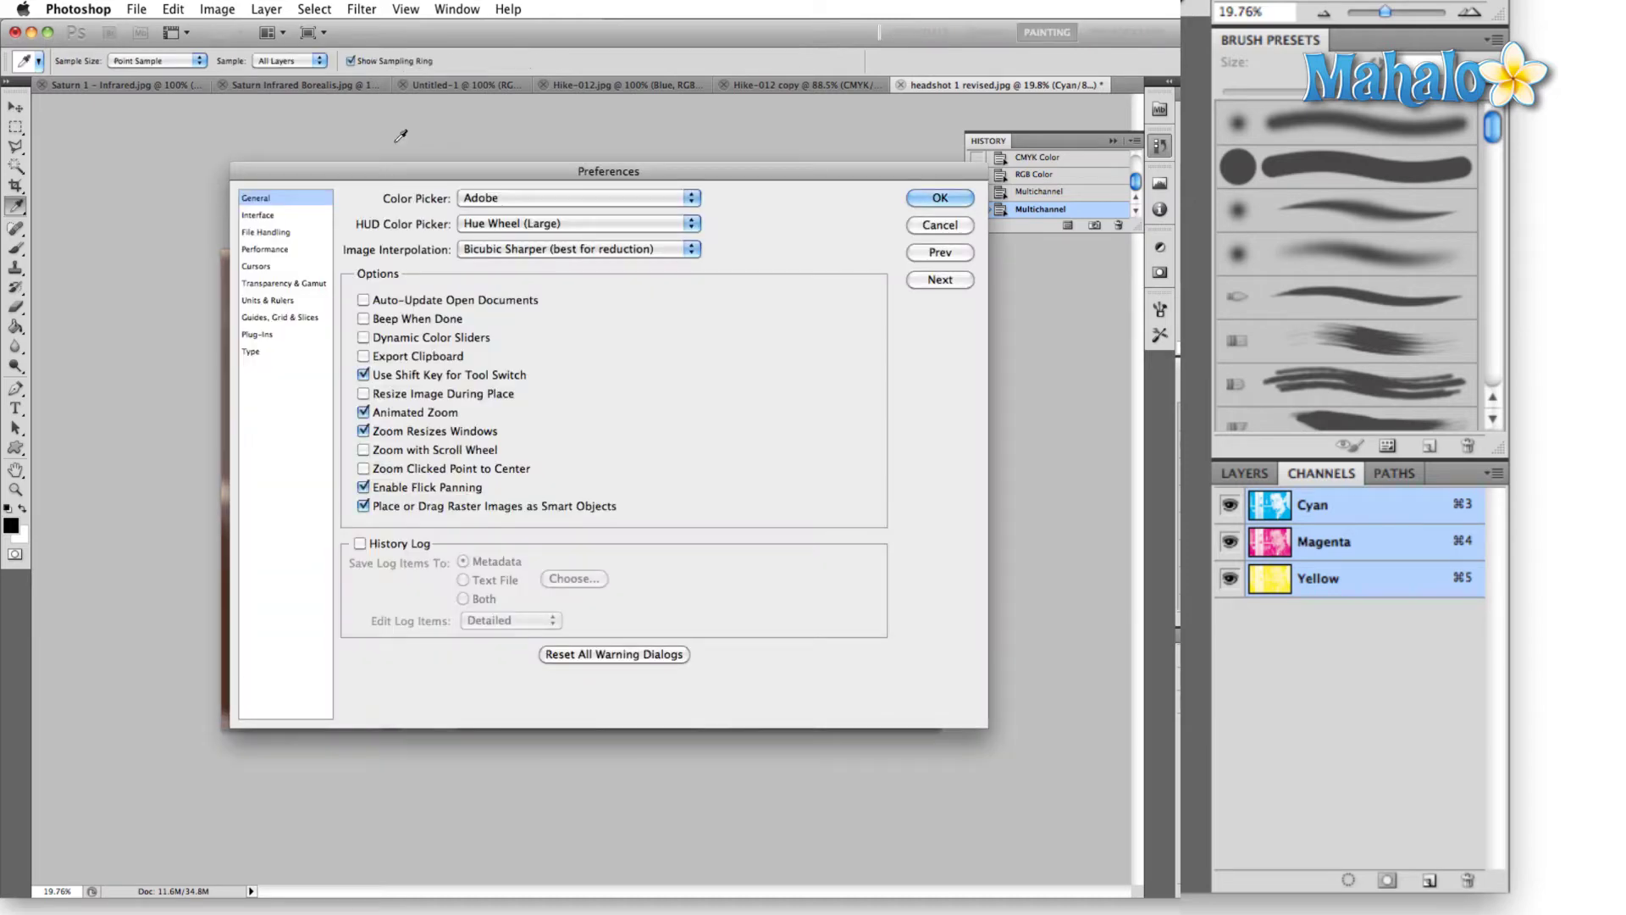
click(308, 217)
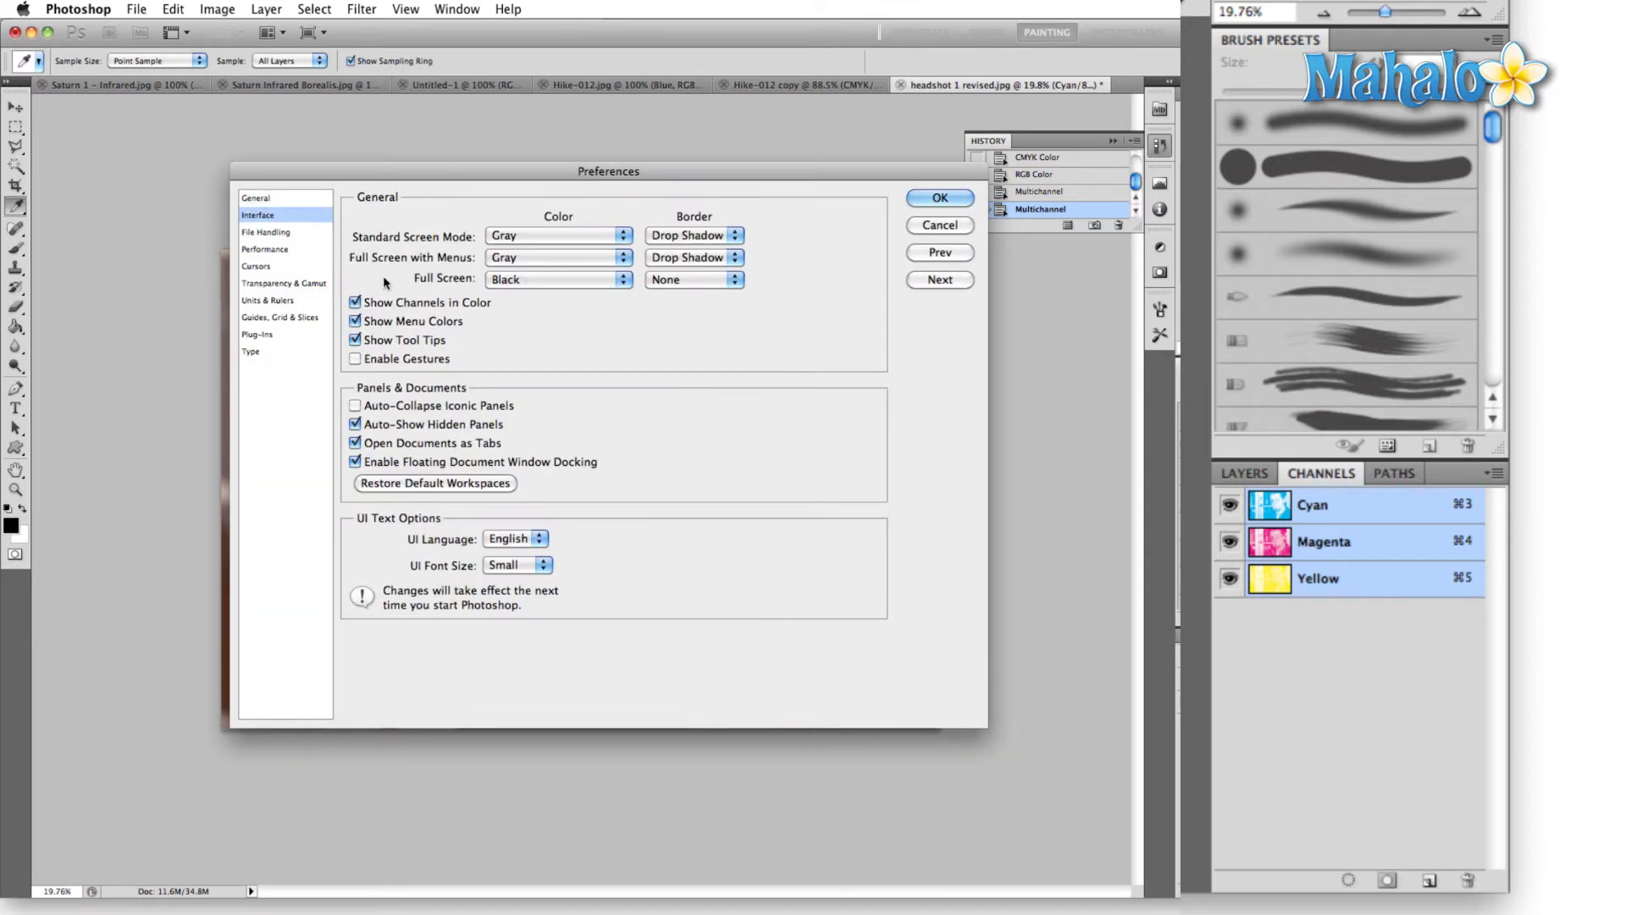
click(356, 303)
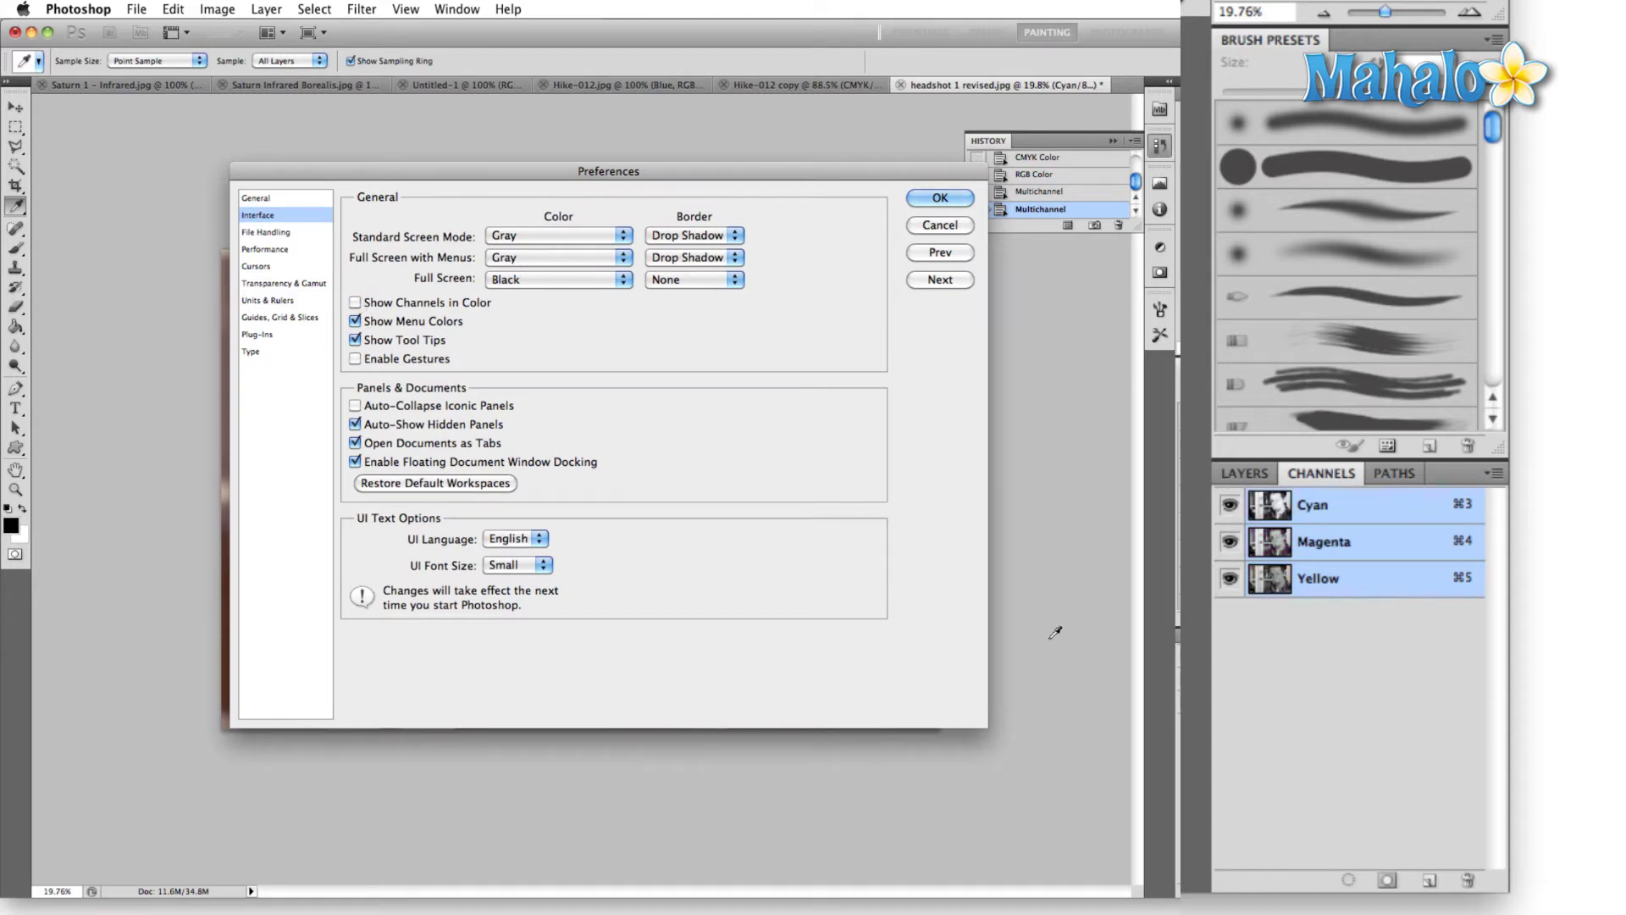
click(935, 204)
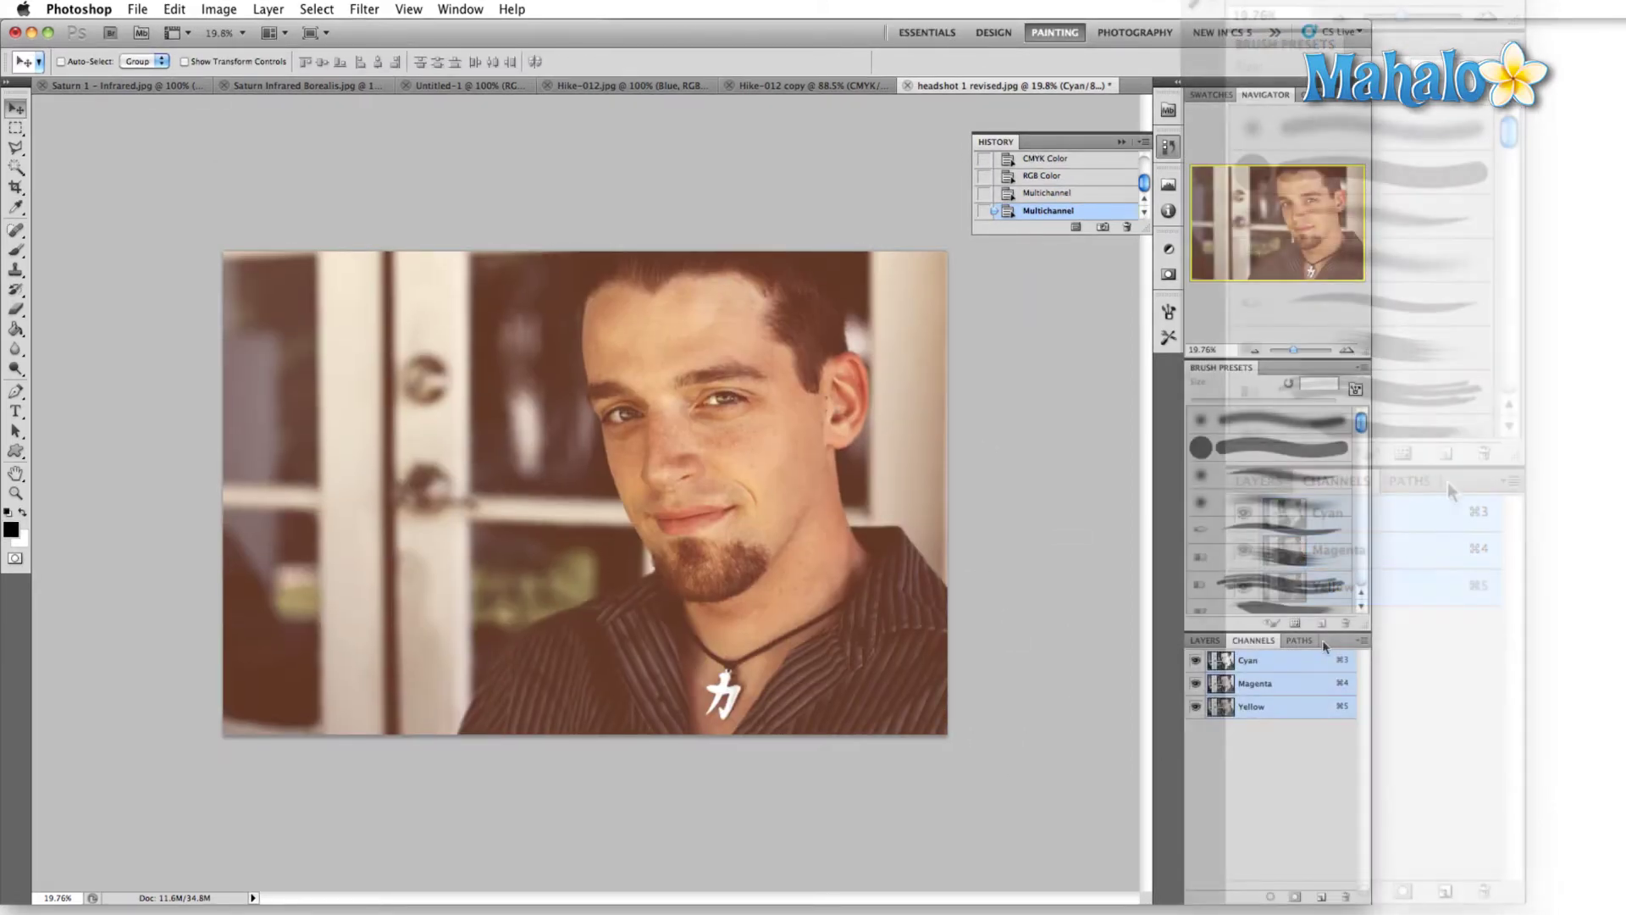
- Set the Channels panel thumbnails to the largest size in Panel Options
click(1362, 640)
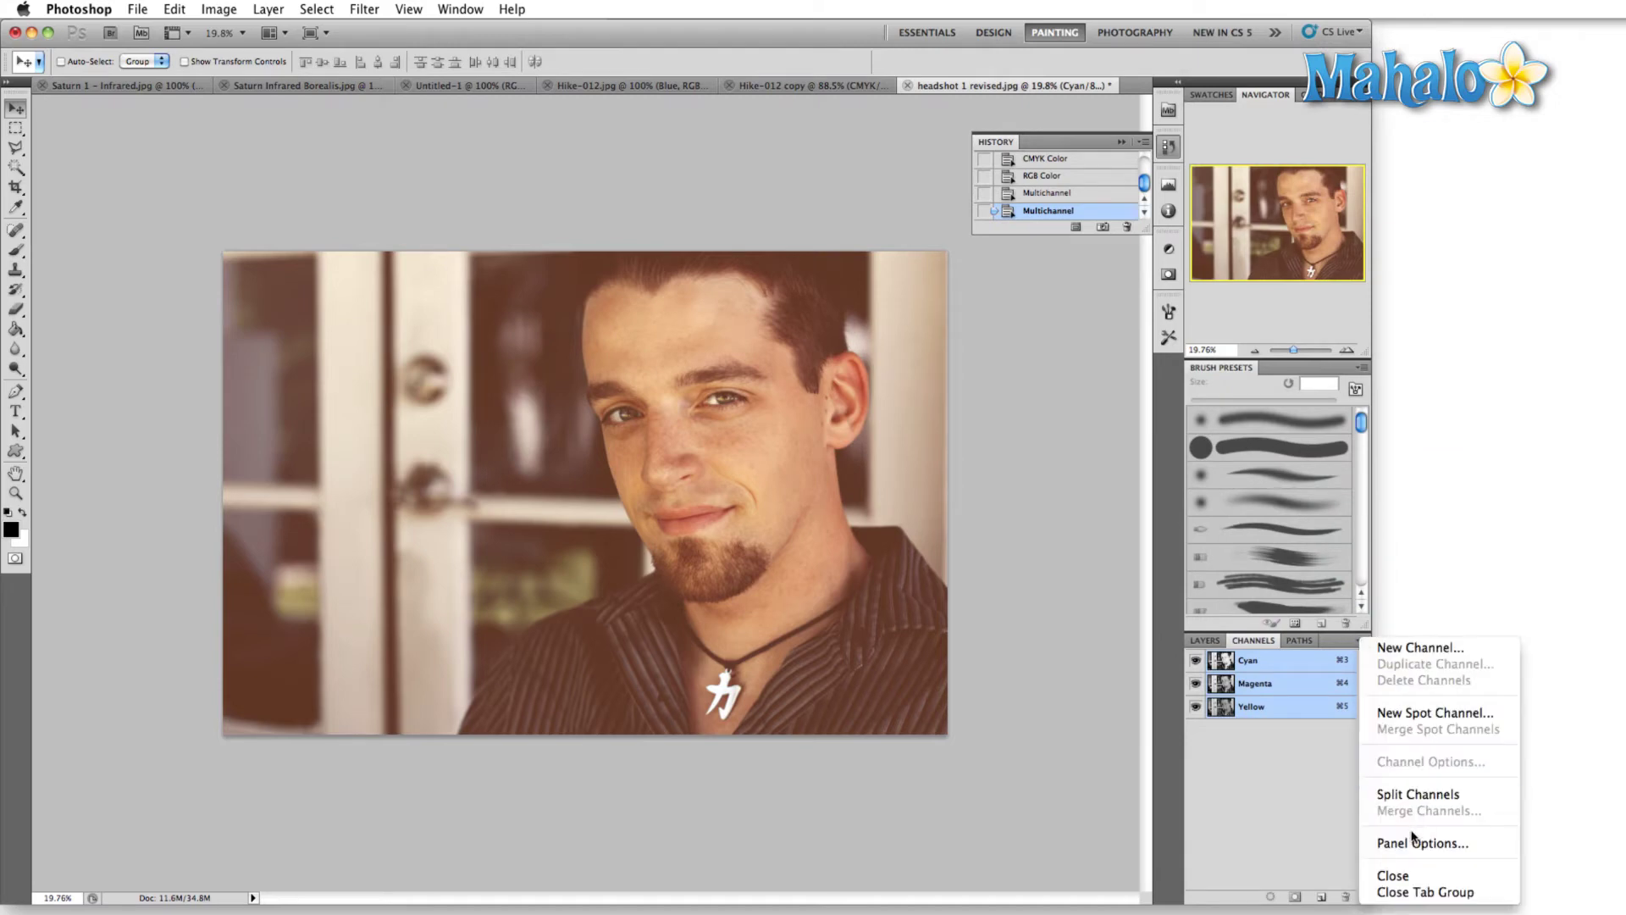
click(1413, 839)
click(1007, 631)
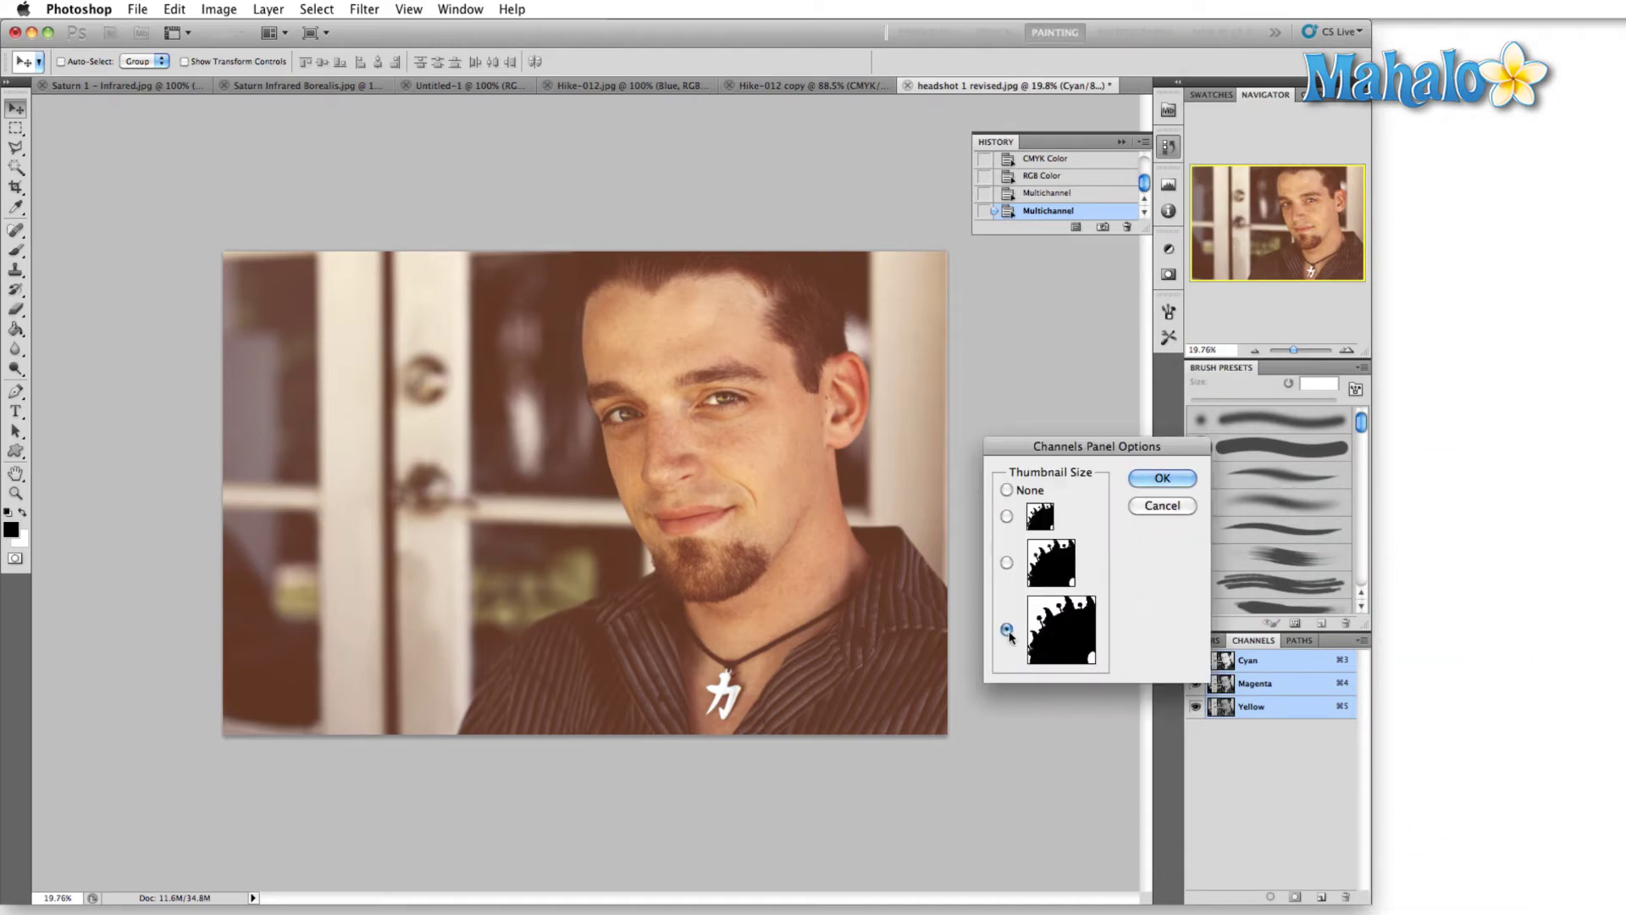
click(1161, 479)
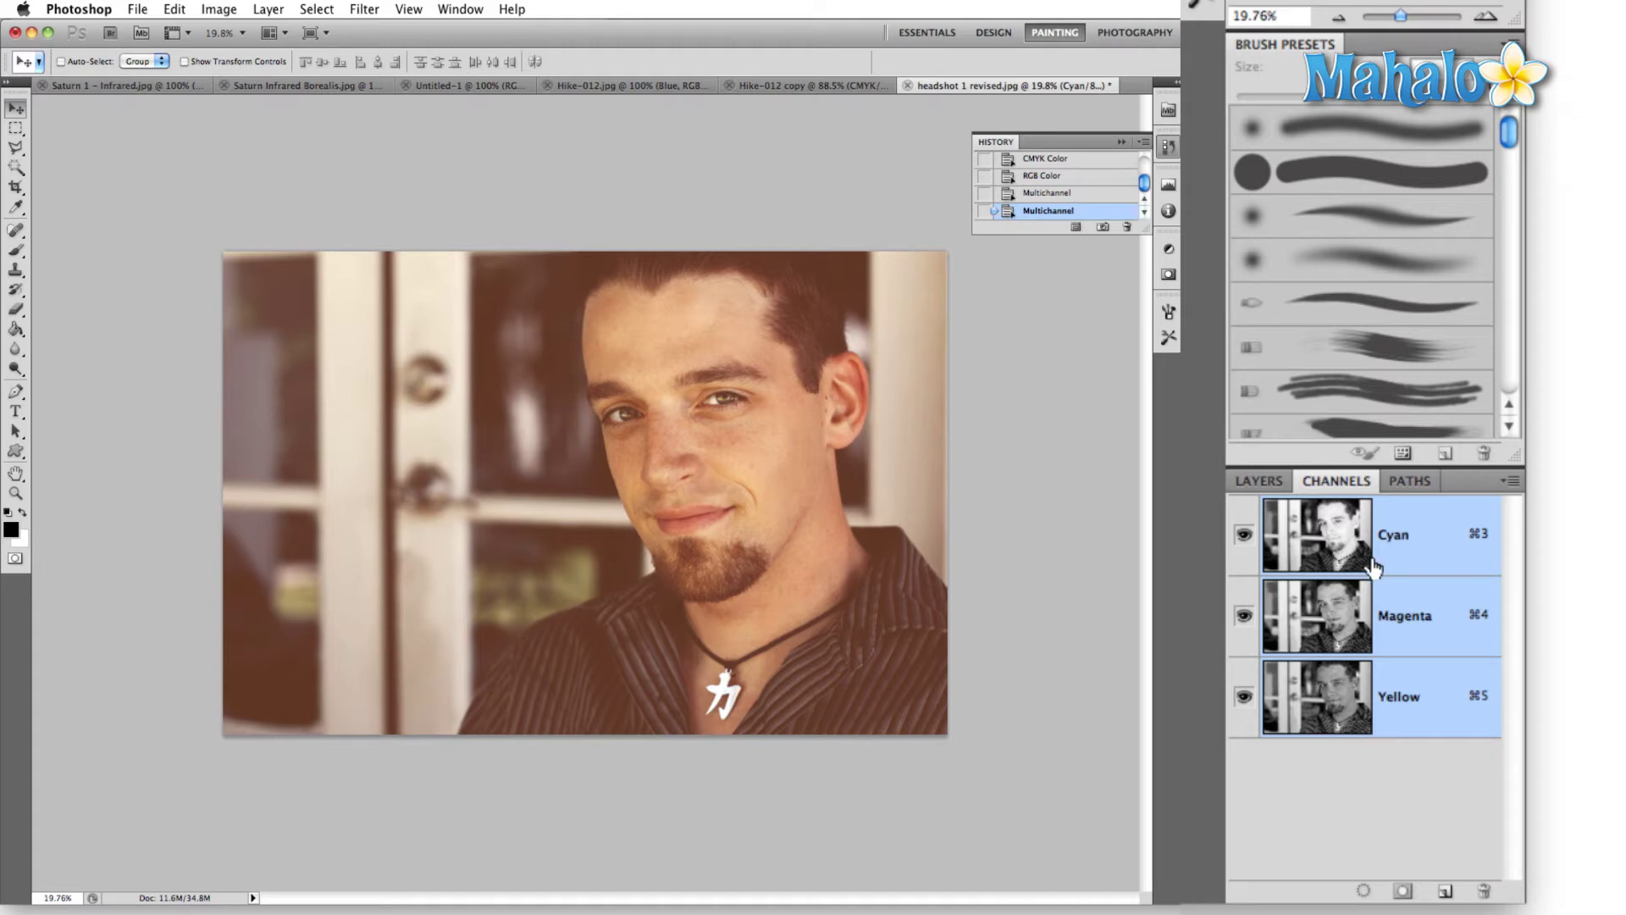
- Inspect Cyan, Magenta and Yellow channels individually, briefly showing Magenta with Cyan, ending on Cyan alone
key(super+3)
click(1435, 674)
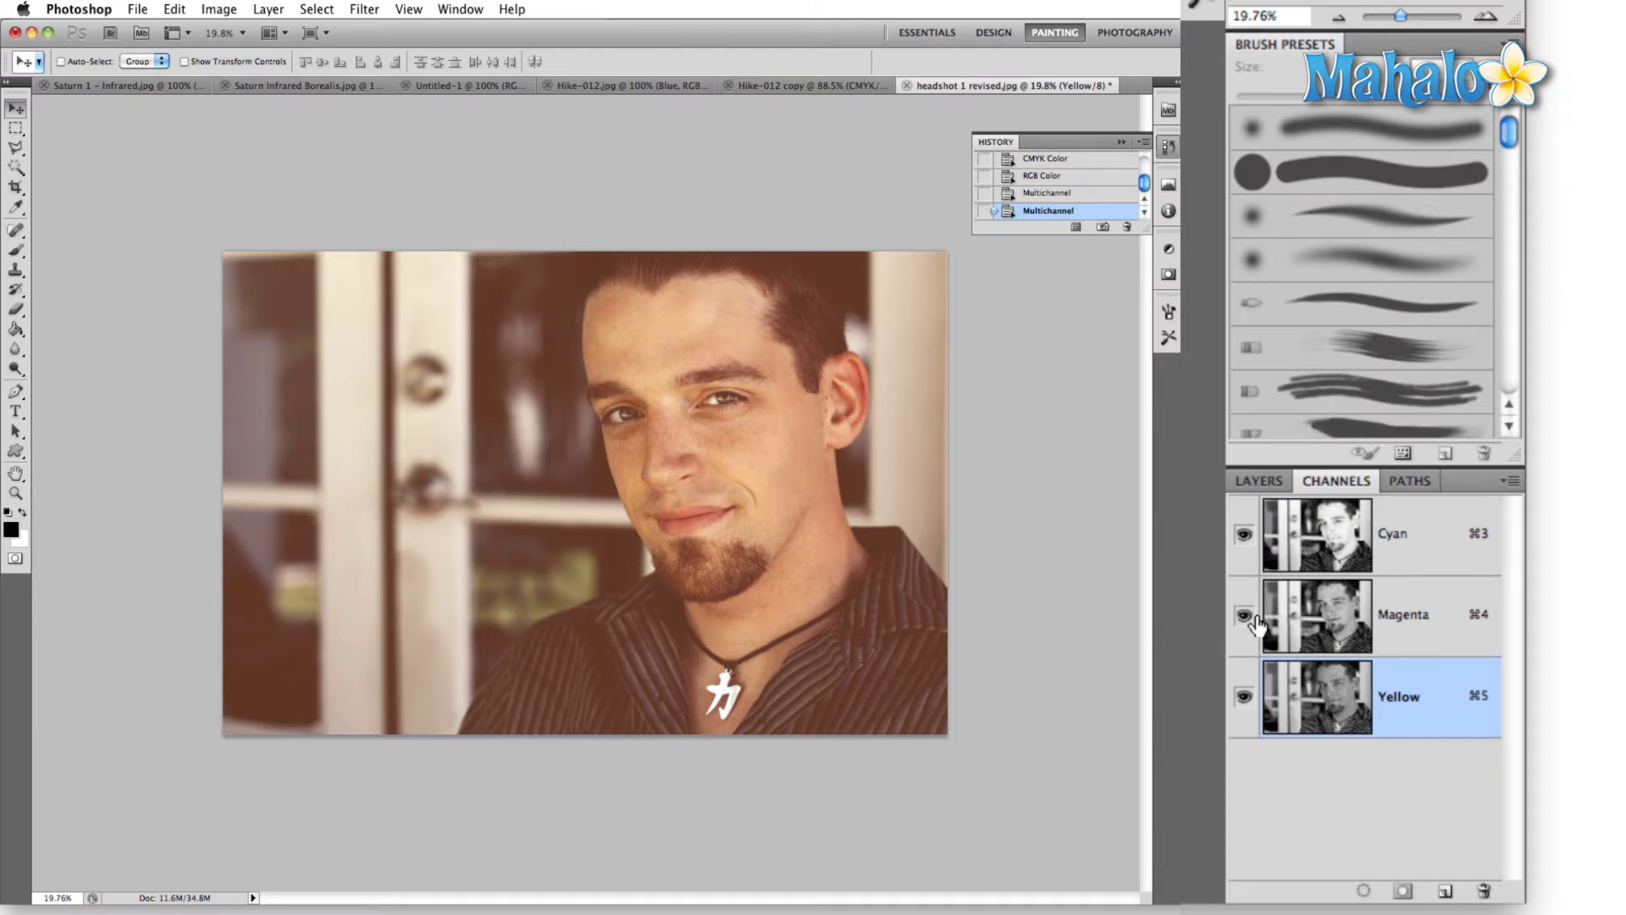
click(1244, 695)
click(1243, 535)
click(1465, 643)
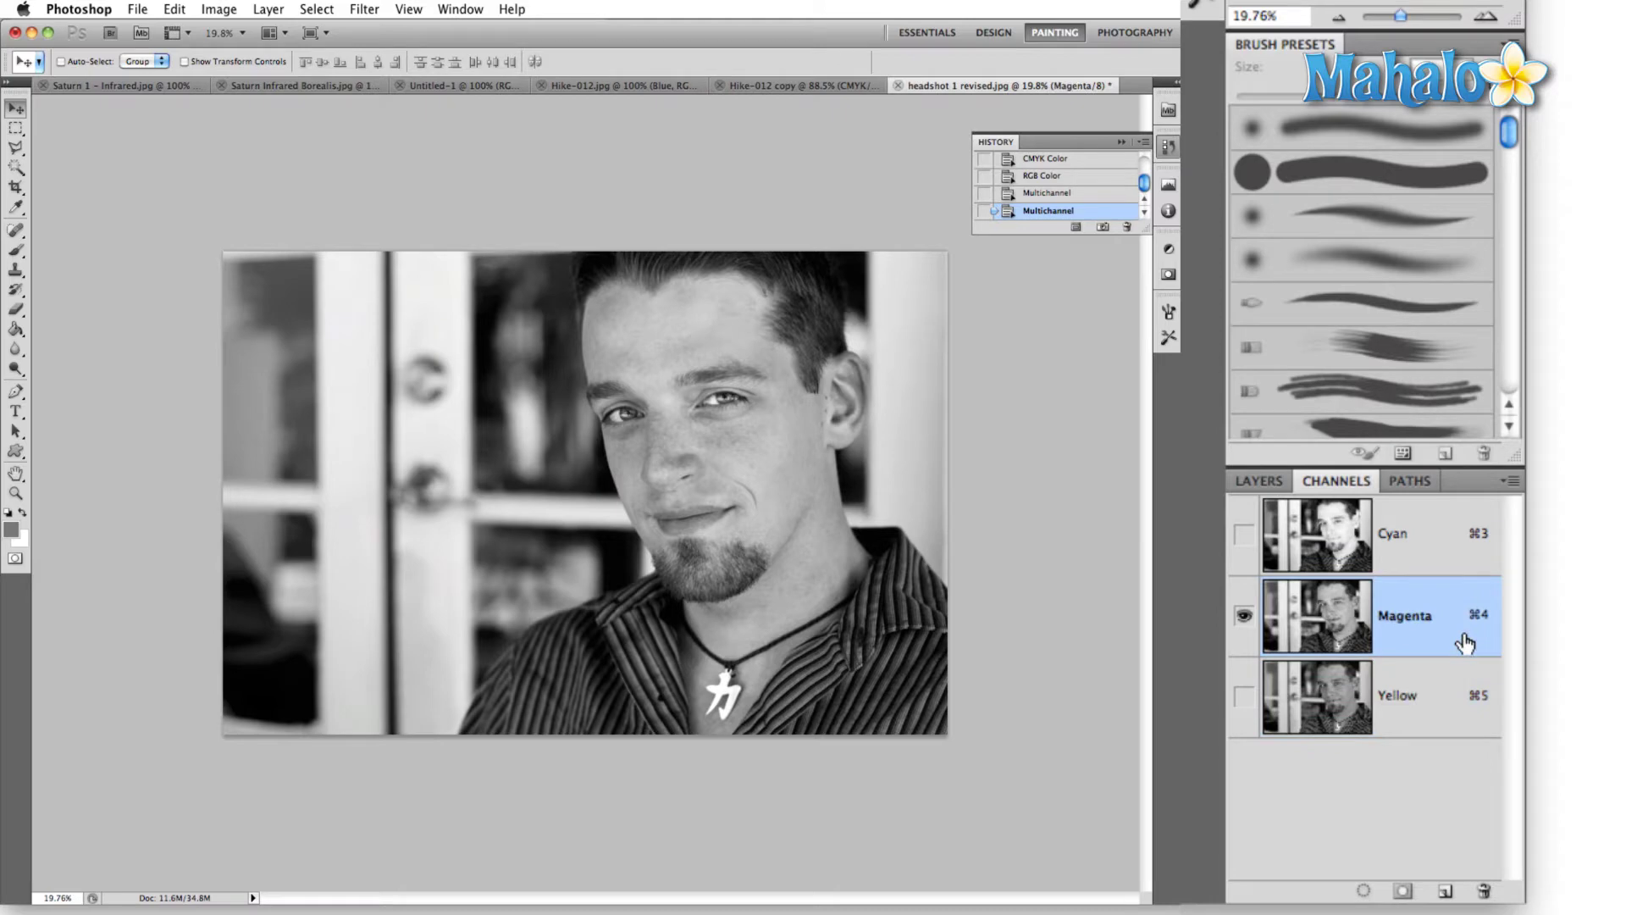
click(1415, 538)
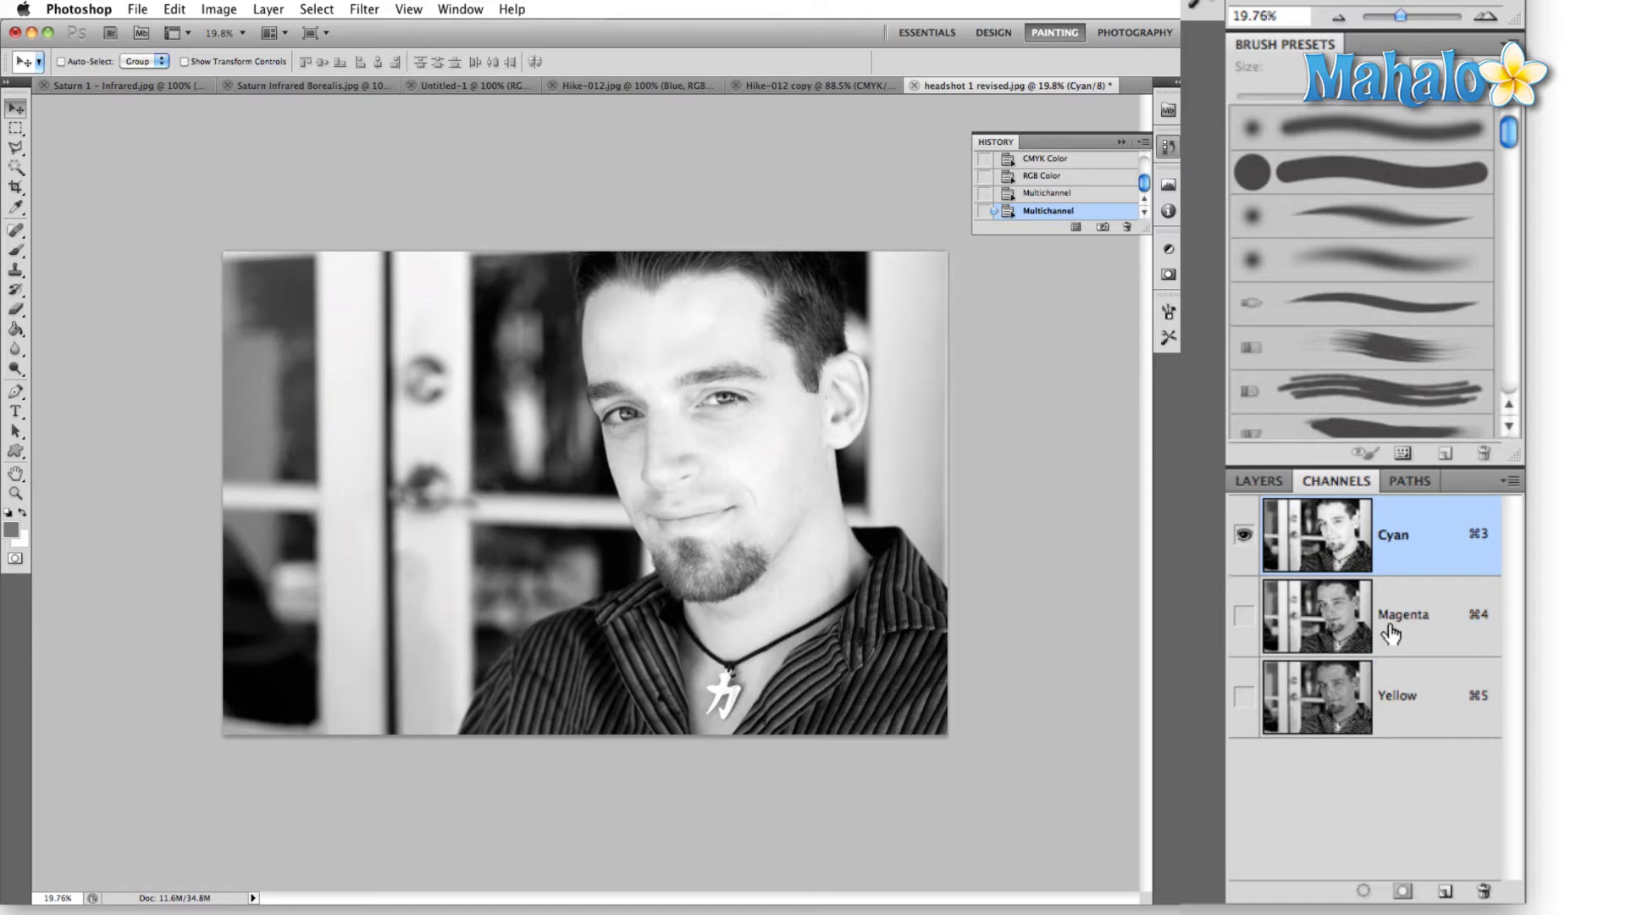
click(1452, 624)
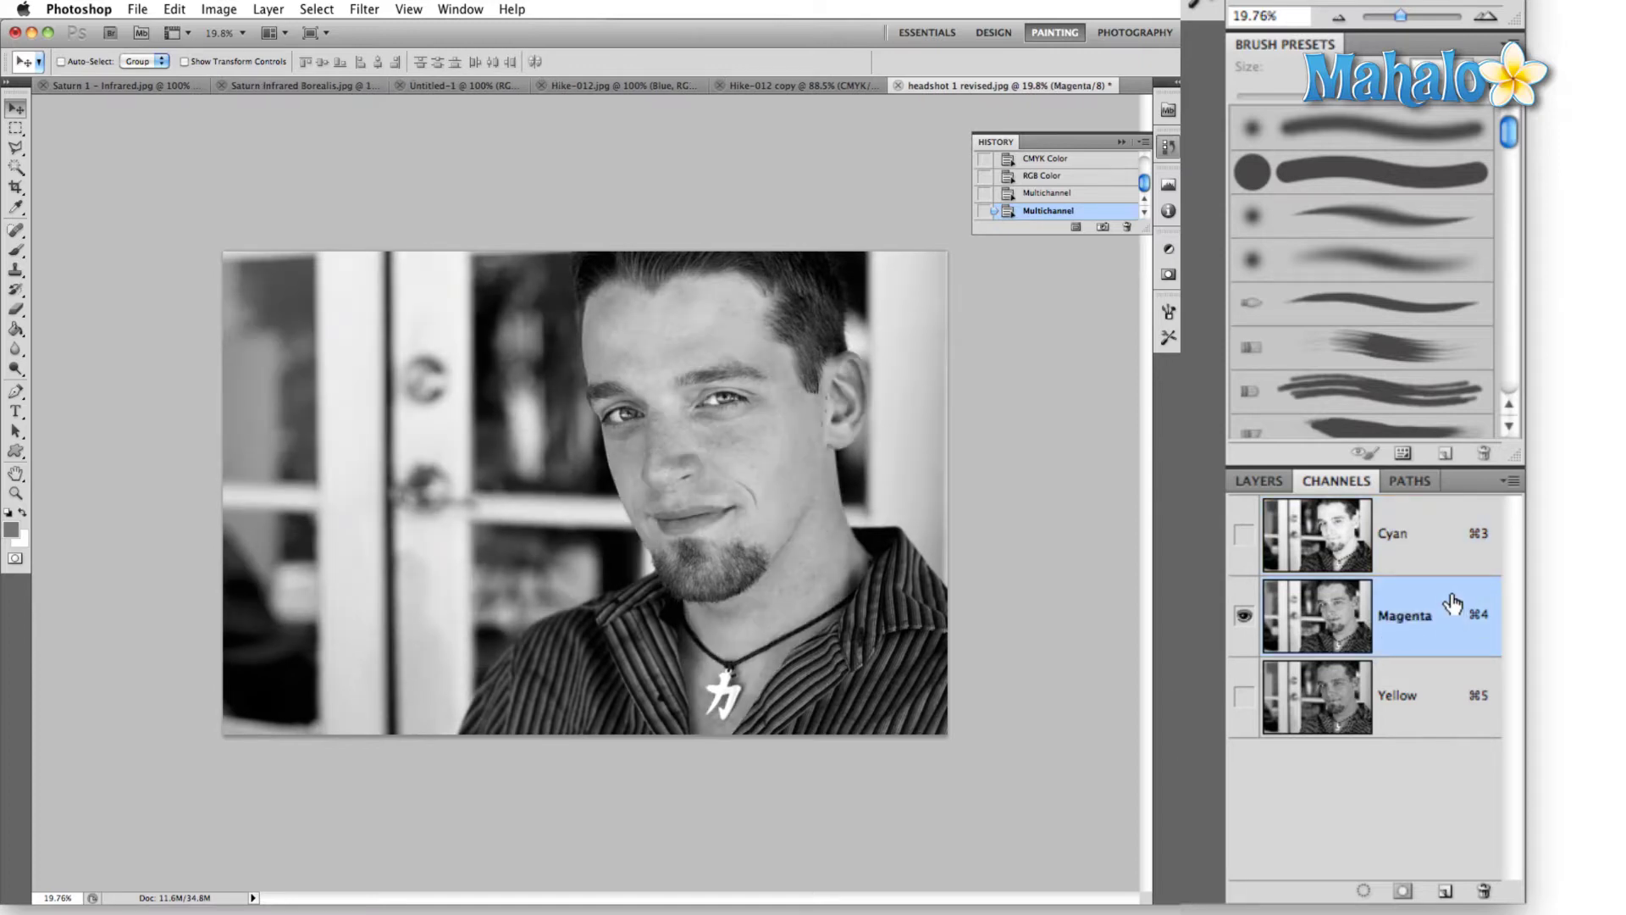
click(1442, 547)
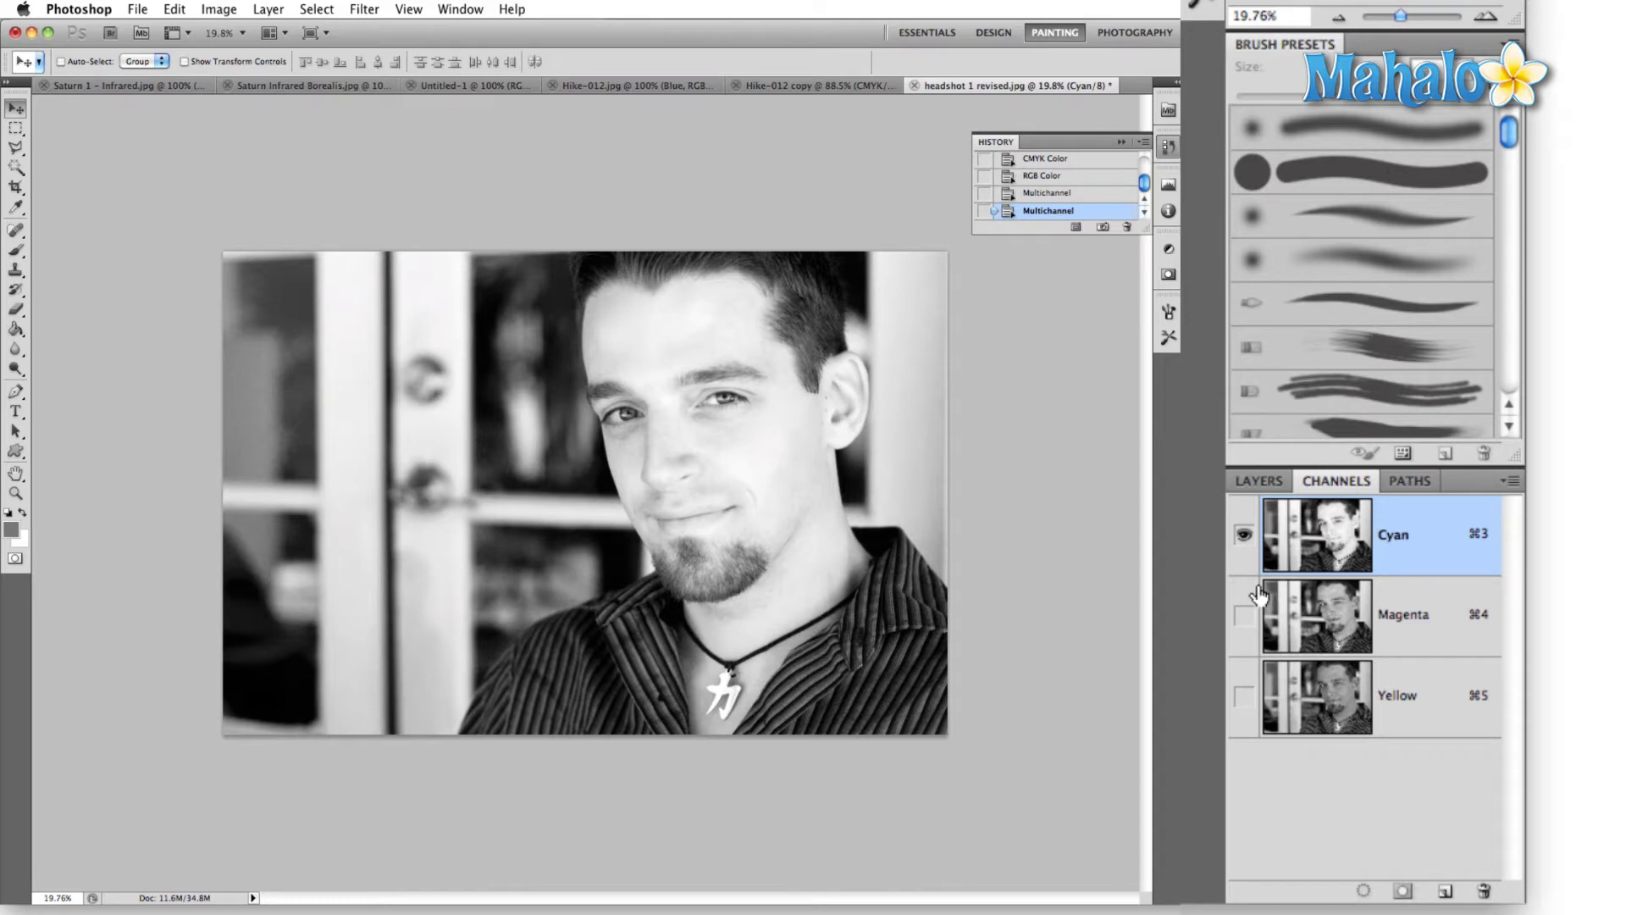
click(1244, 614)
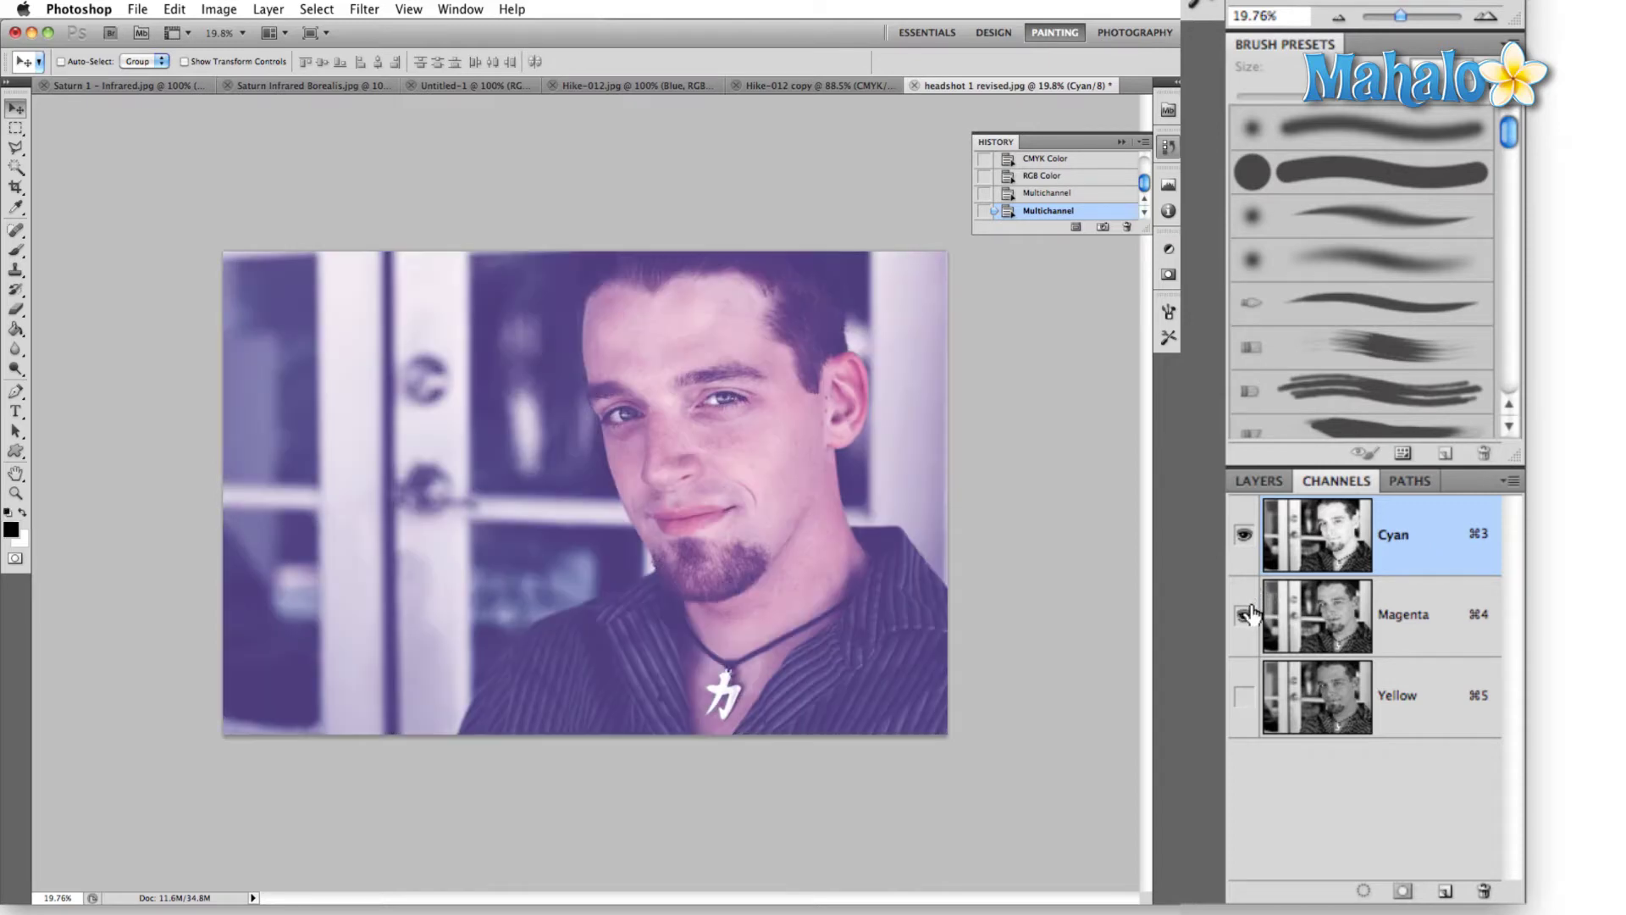
click(1243, 614)
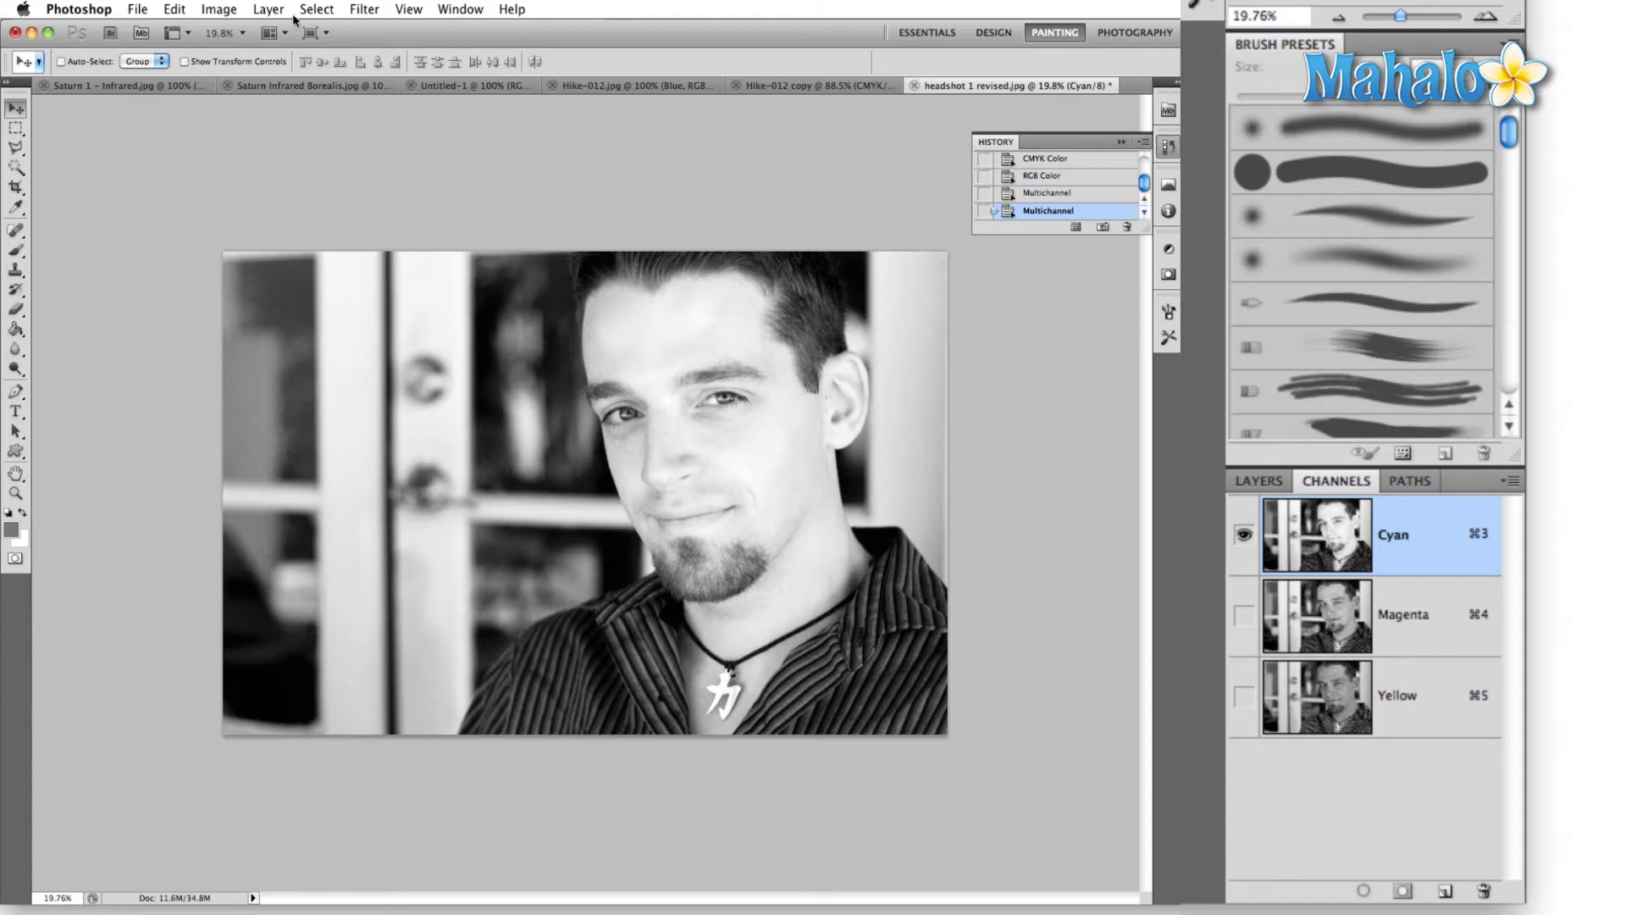
click(224, 10)
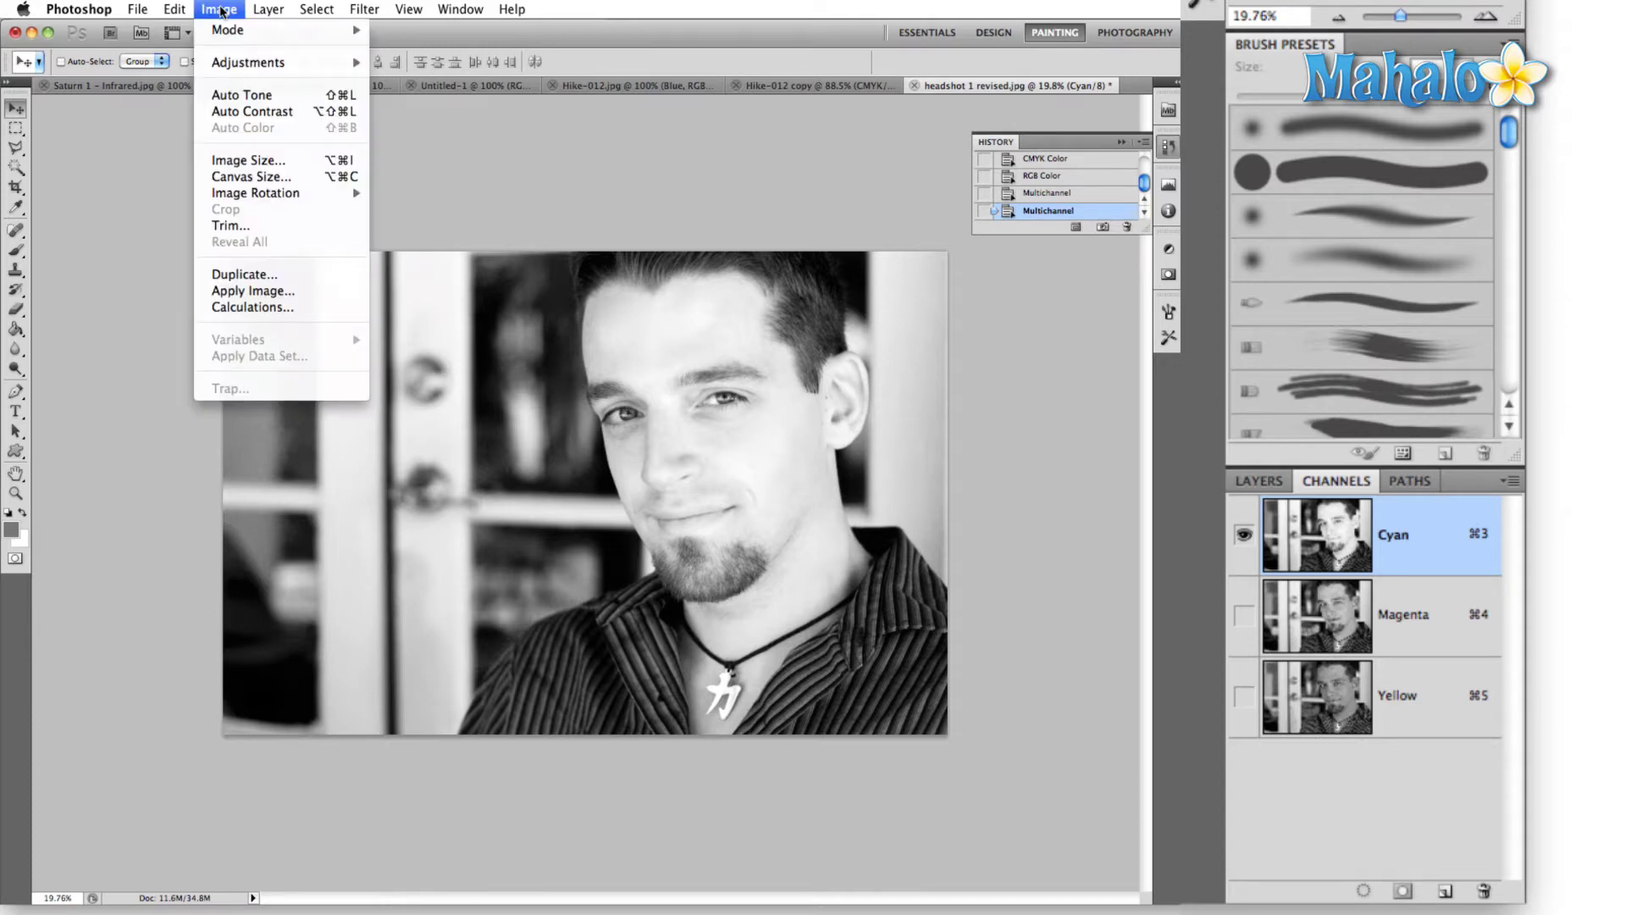
- Open Image > Calculations with Cyan and Magenta sources, trying Multiply and setting opacity to 20%
click(271, 309)
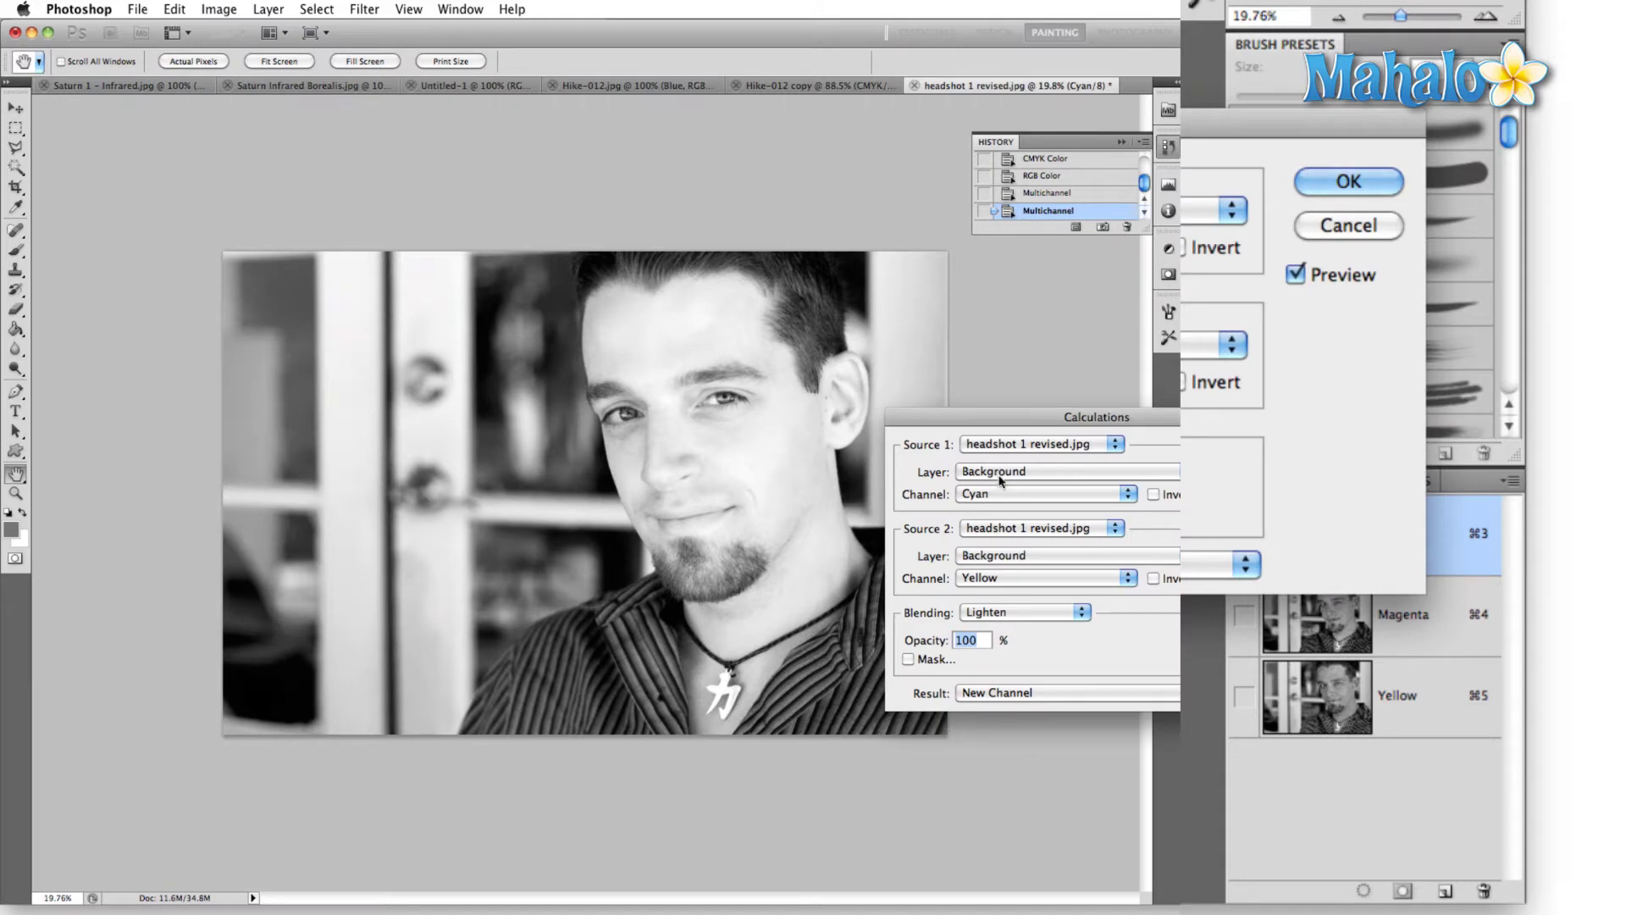
drag(996, 428, 791, 158)
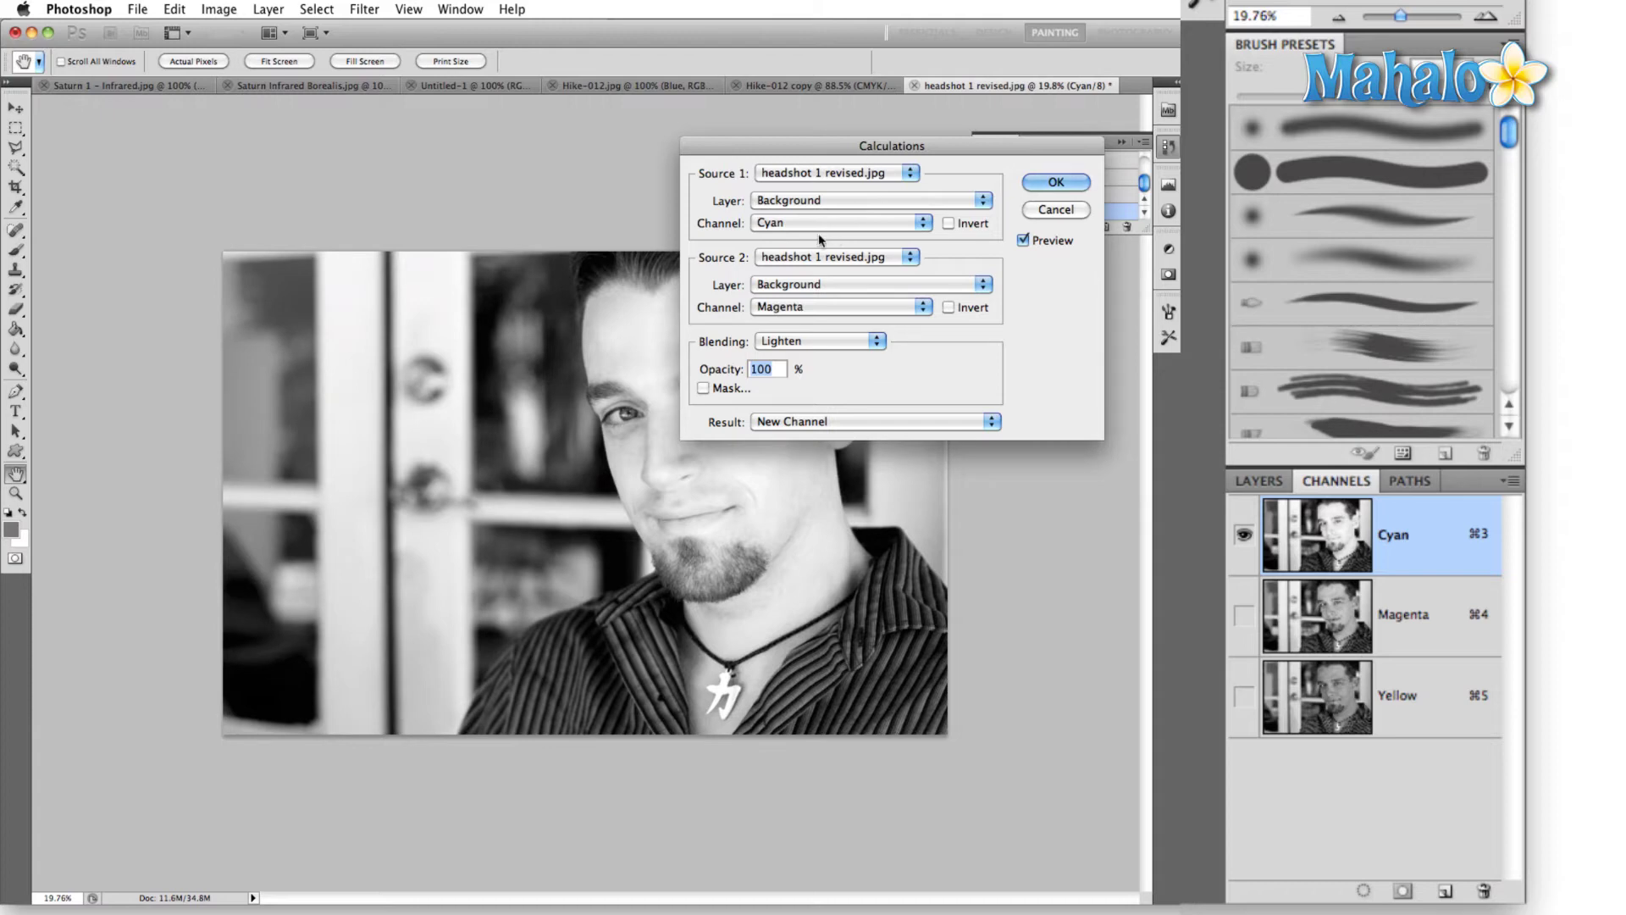
click(818, 340)
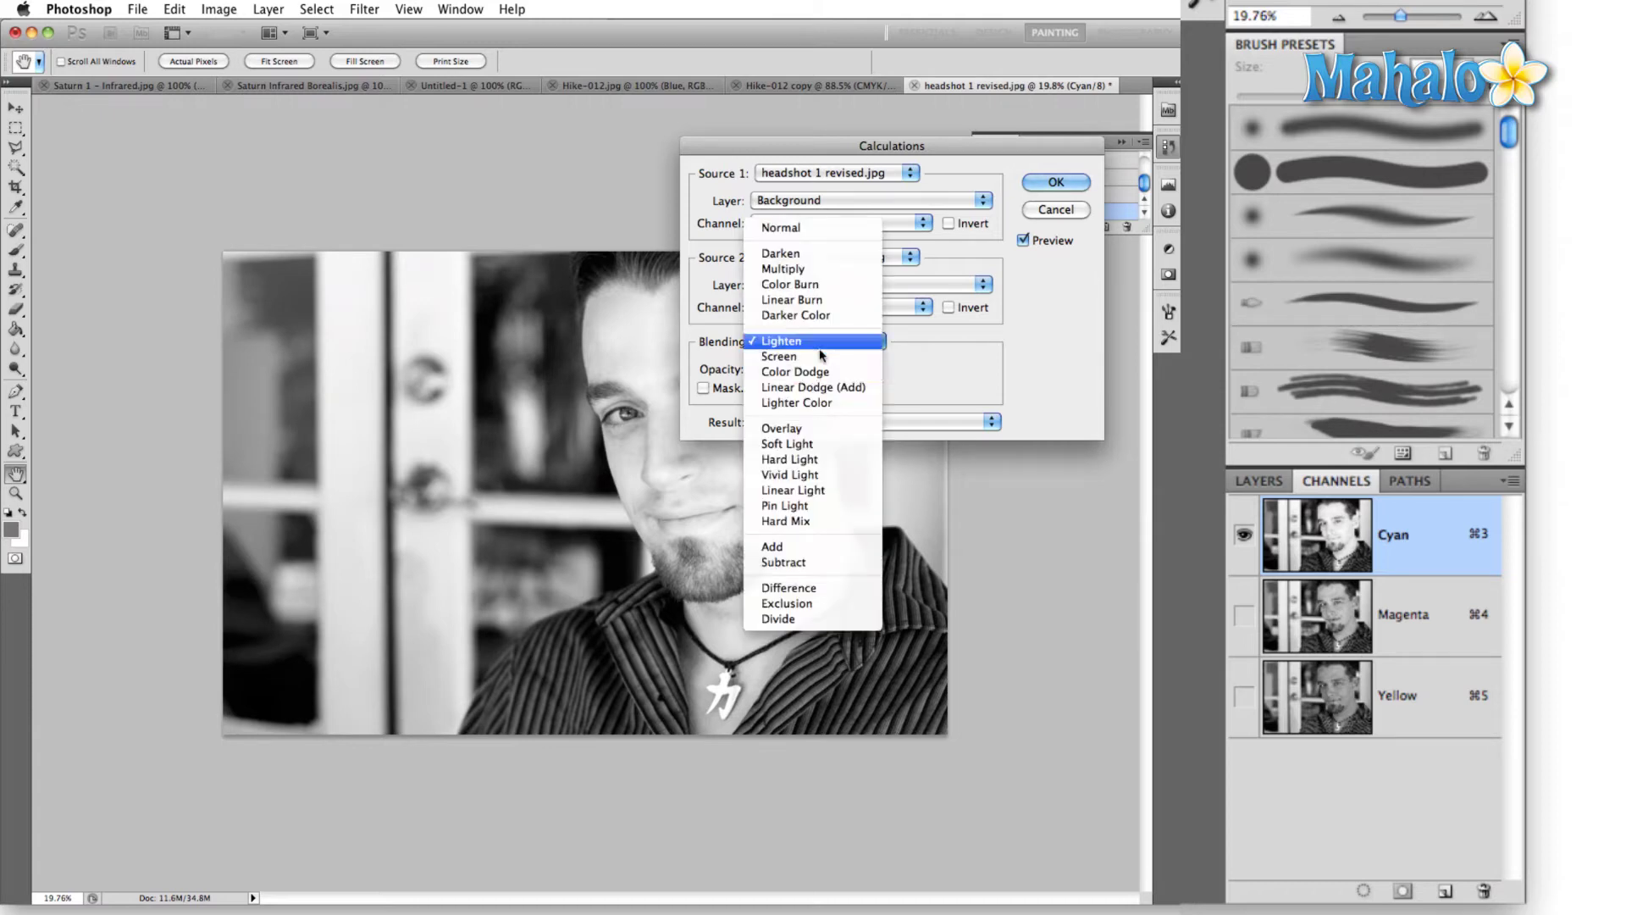
click(782, 269)
key(Tab)
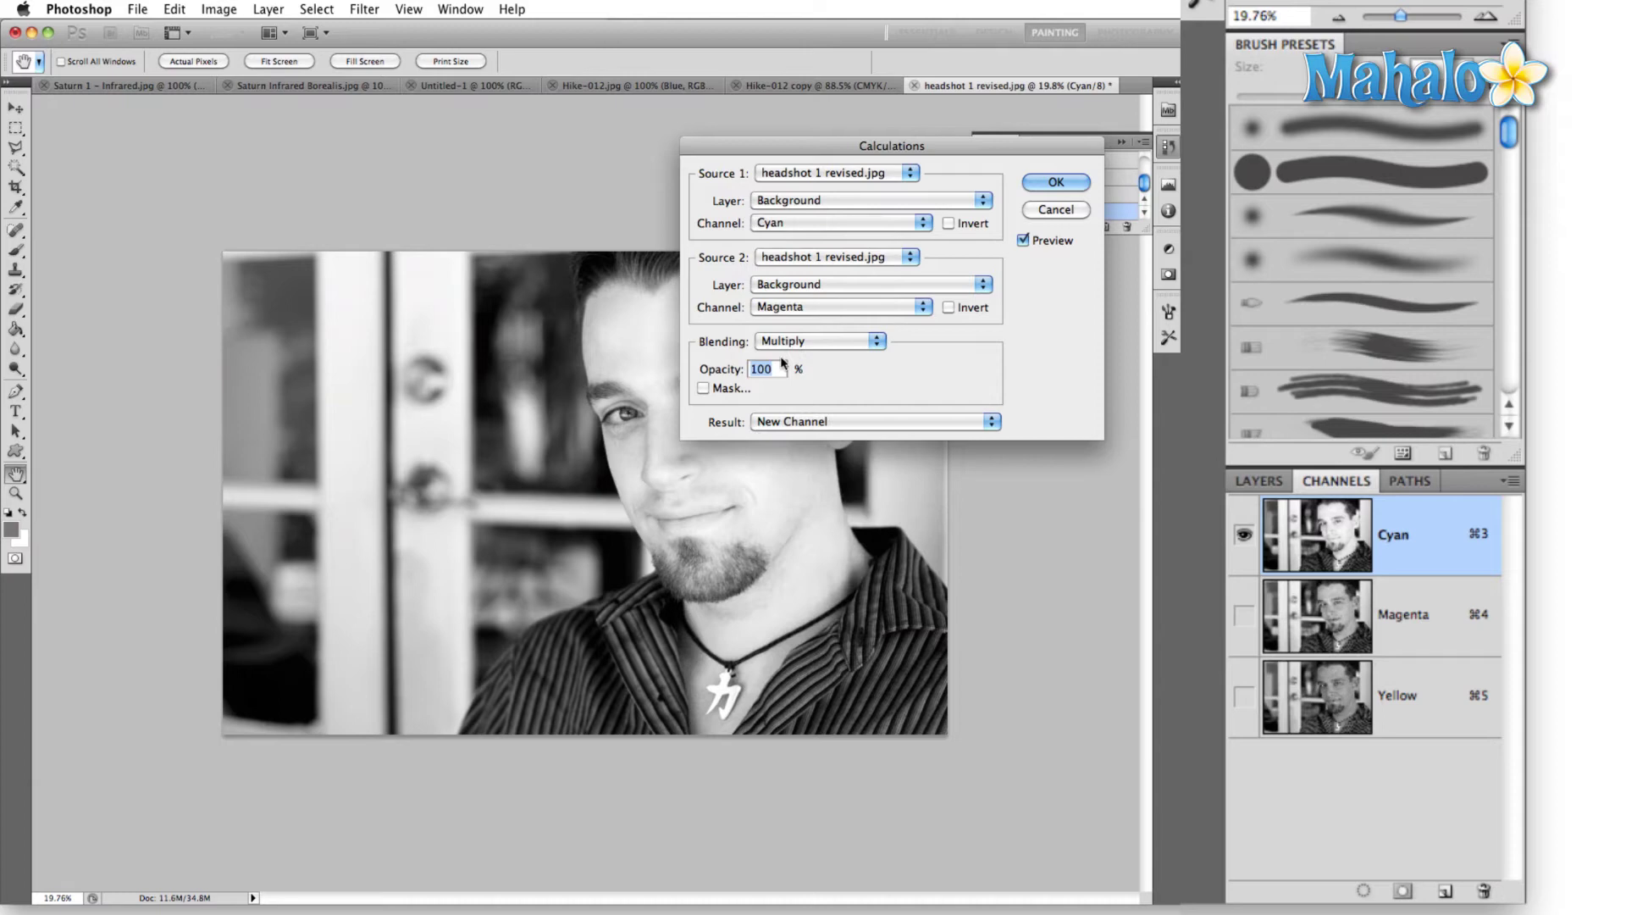
text(50)
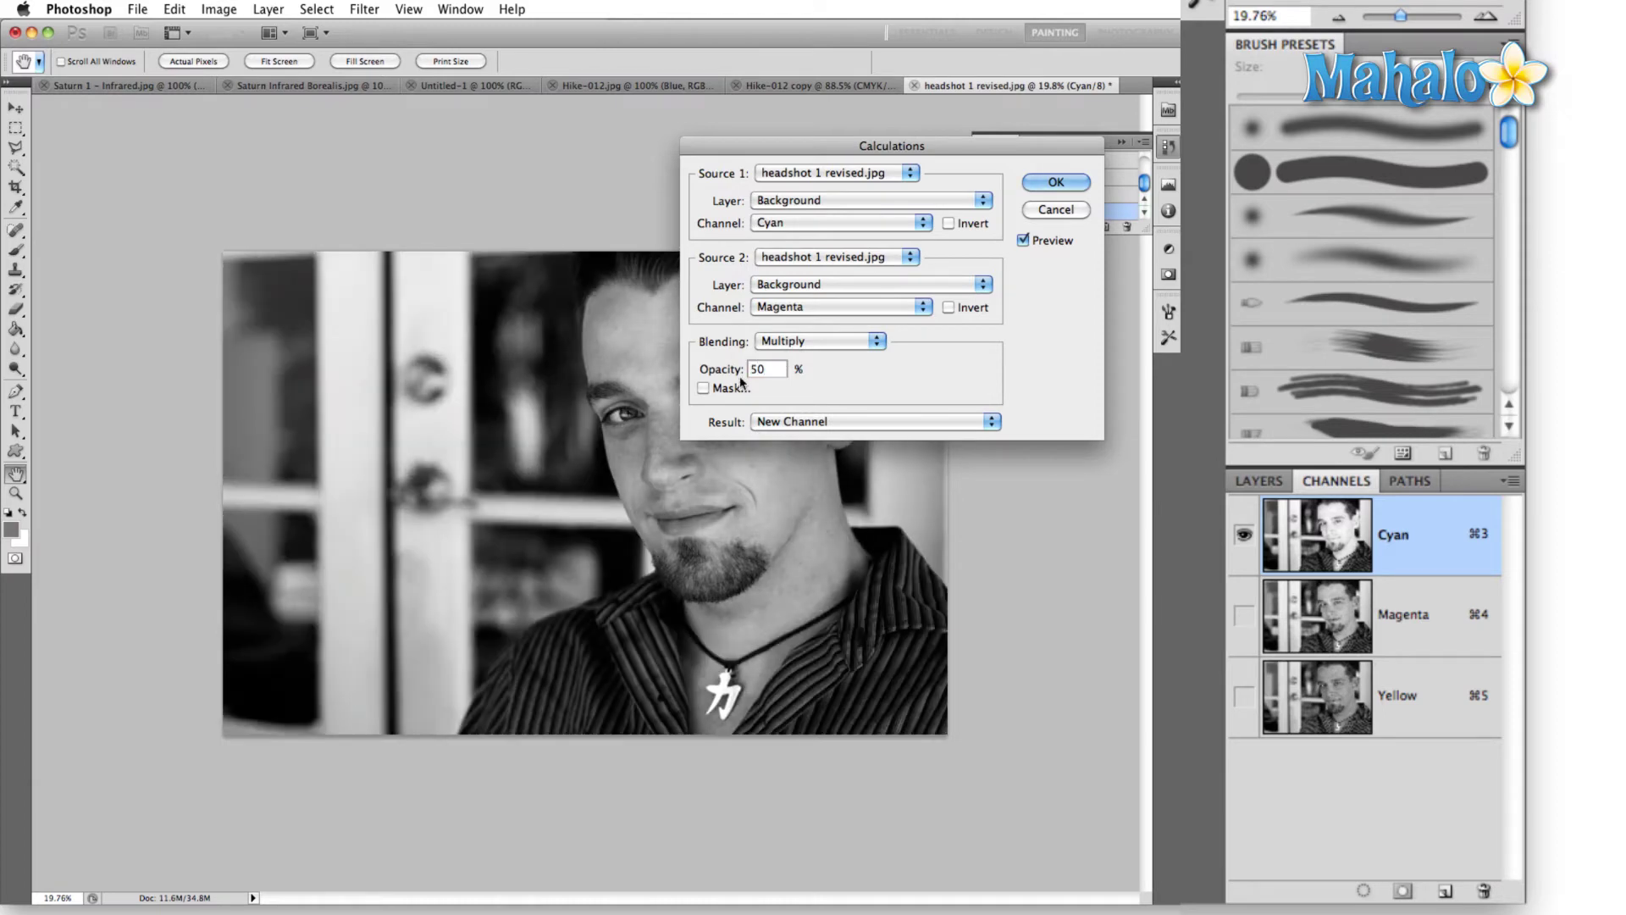
key(BackSpace)
key(BackSpace)
text(20)
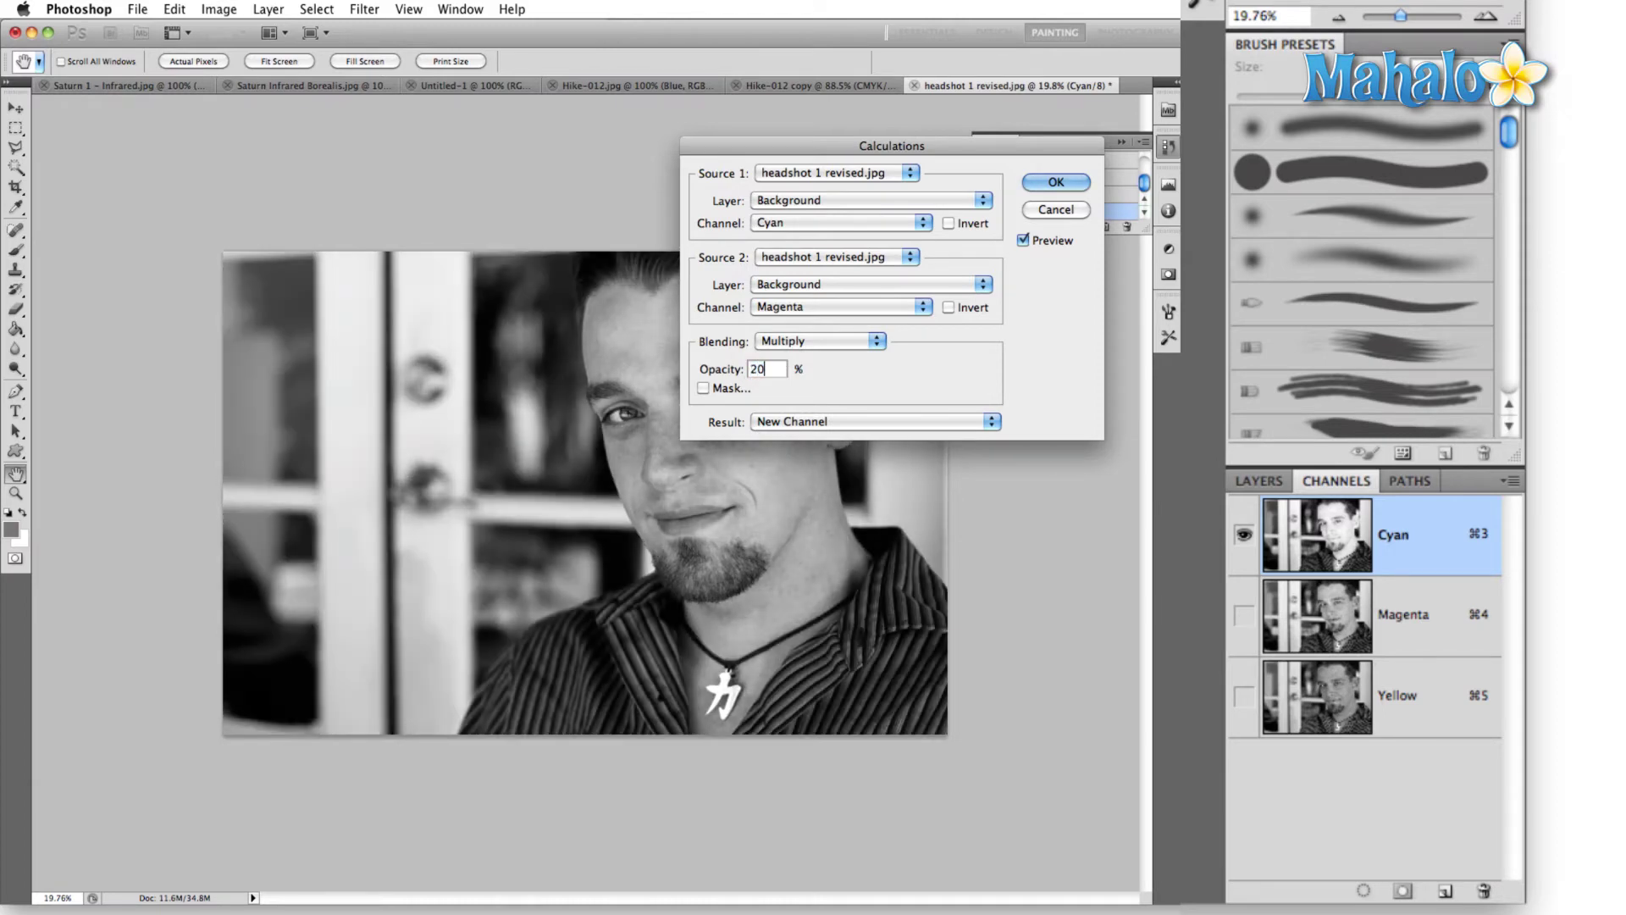
- Change the blending to Linear Dodge (Add) and output the calculation as a new channel
click(796, 341)
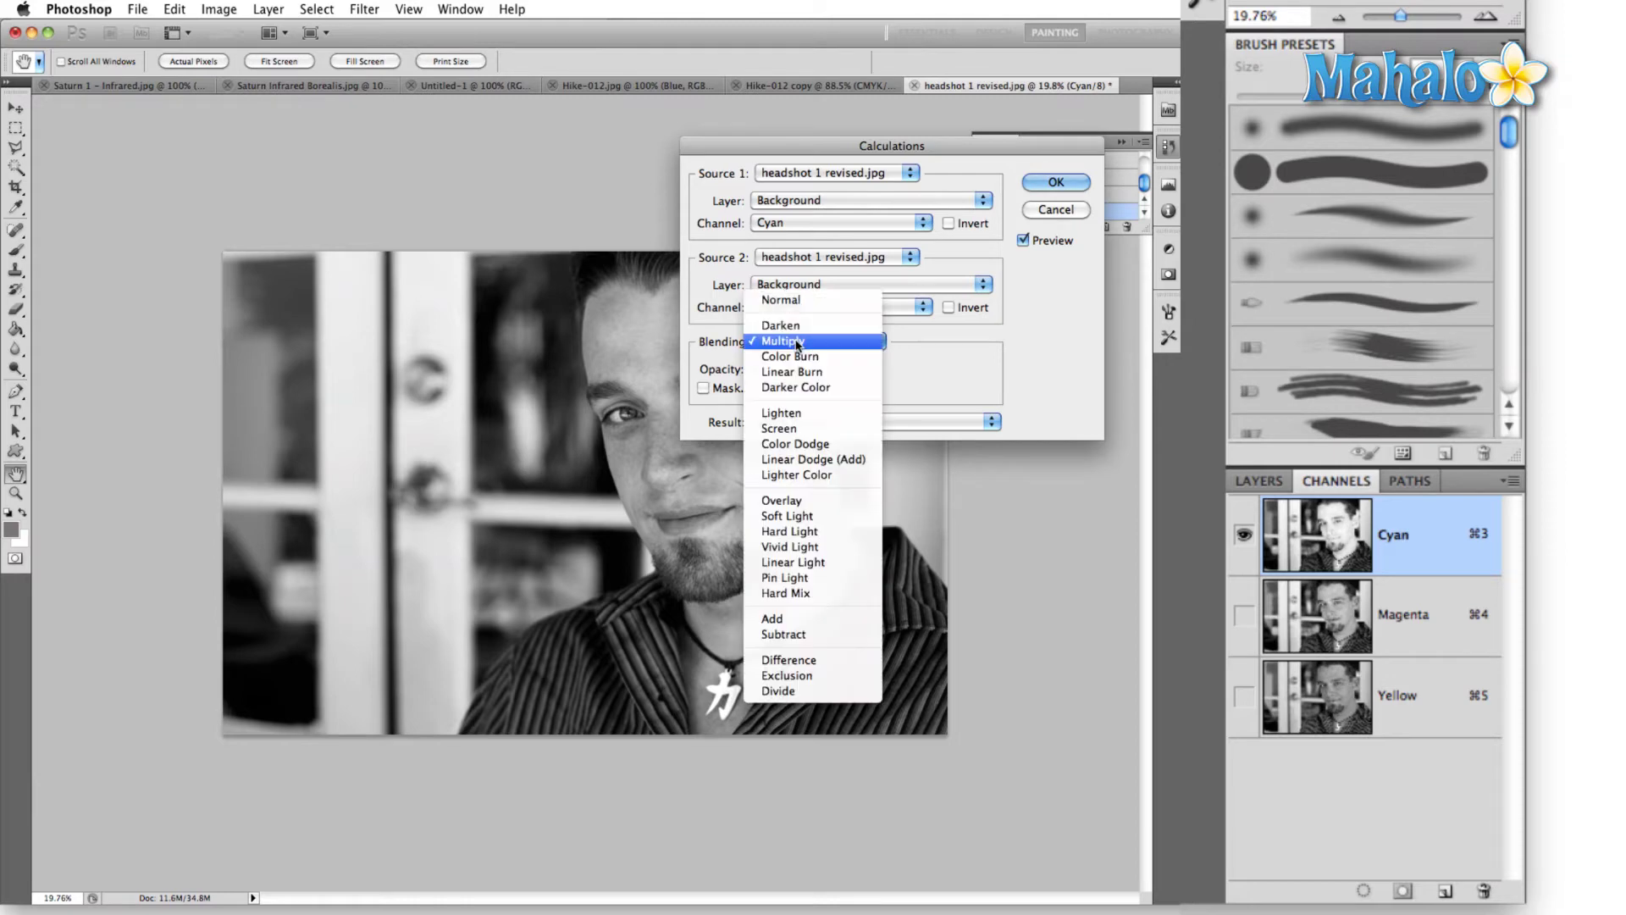
click(807, 431)
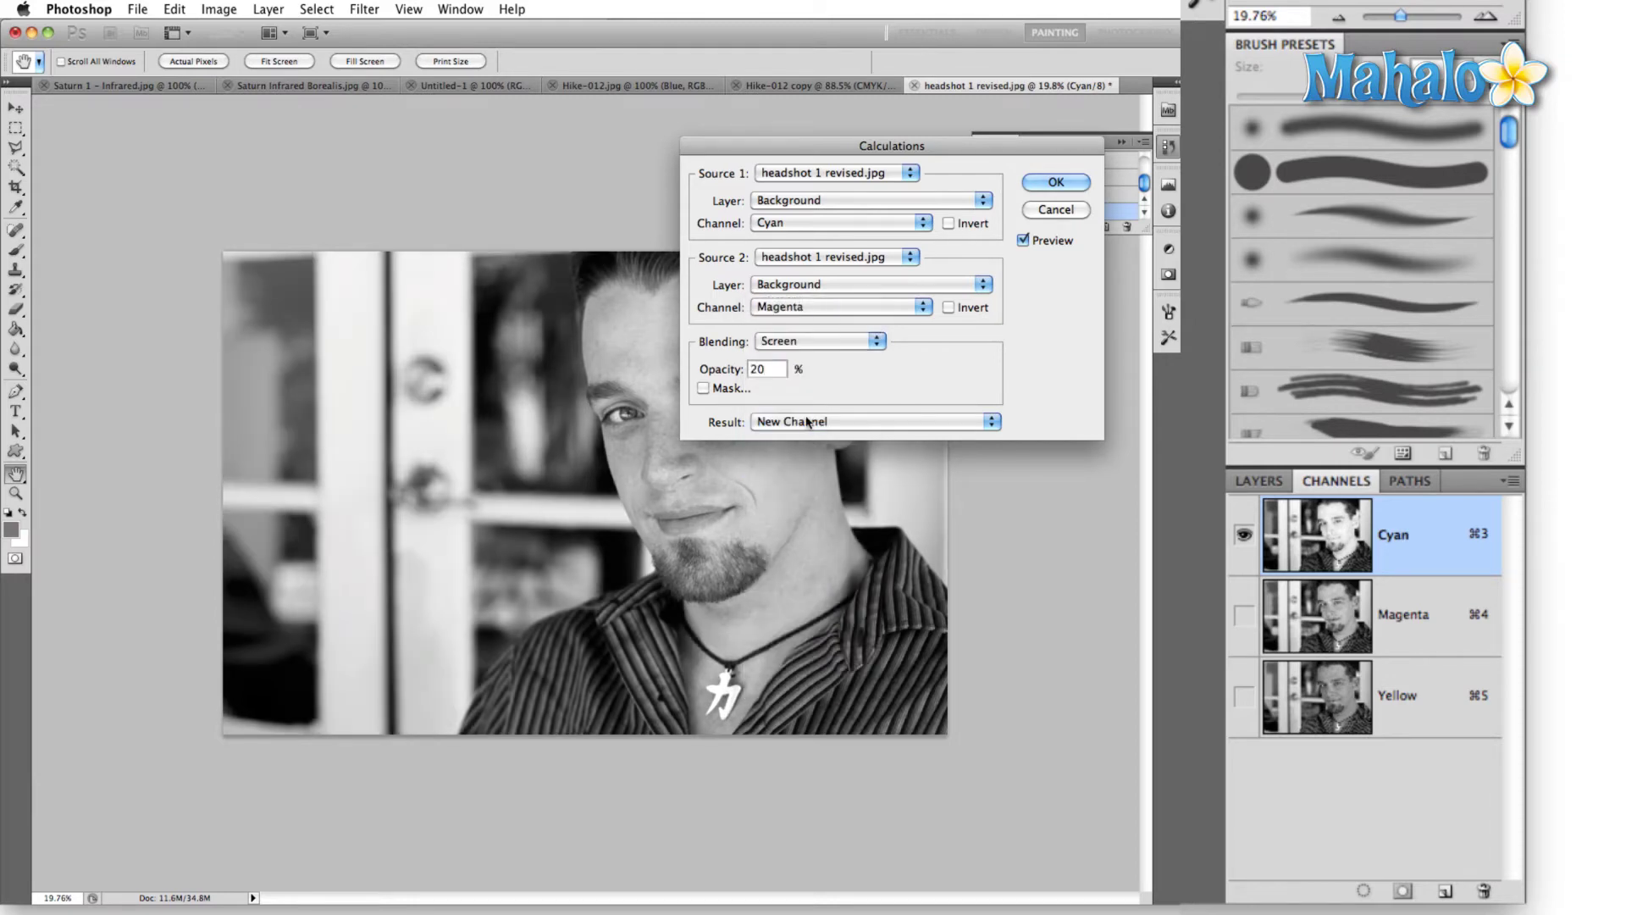
click(824, 342)
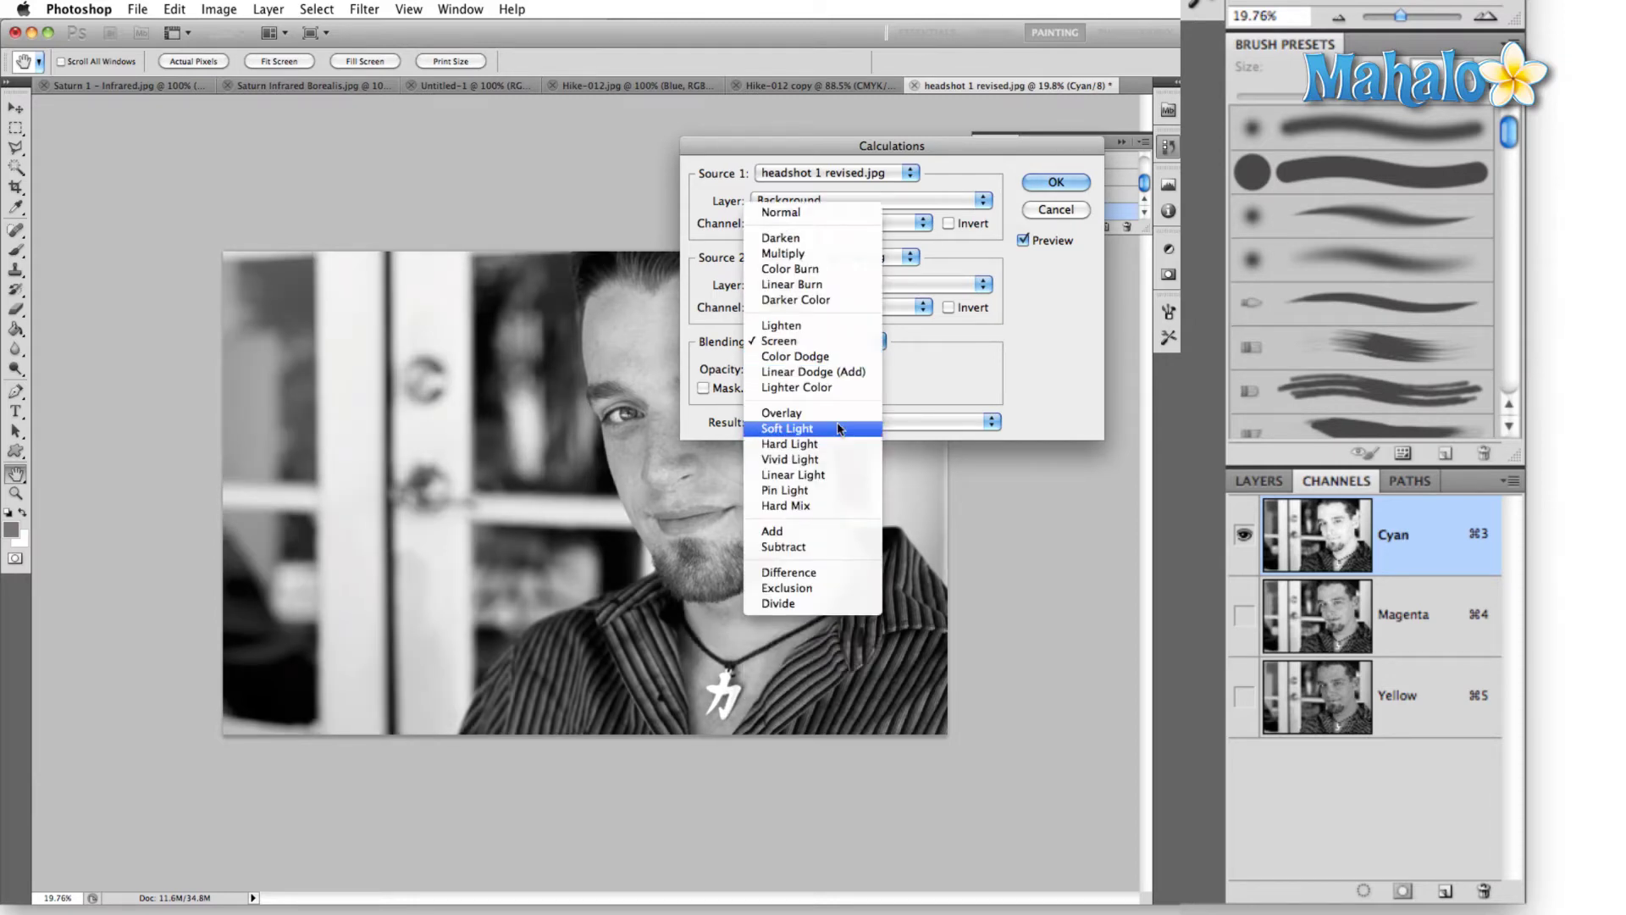
click(837, 373)
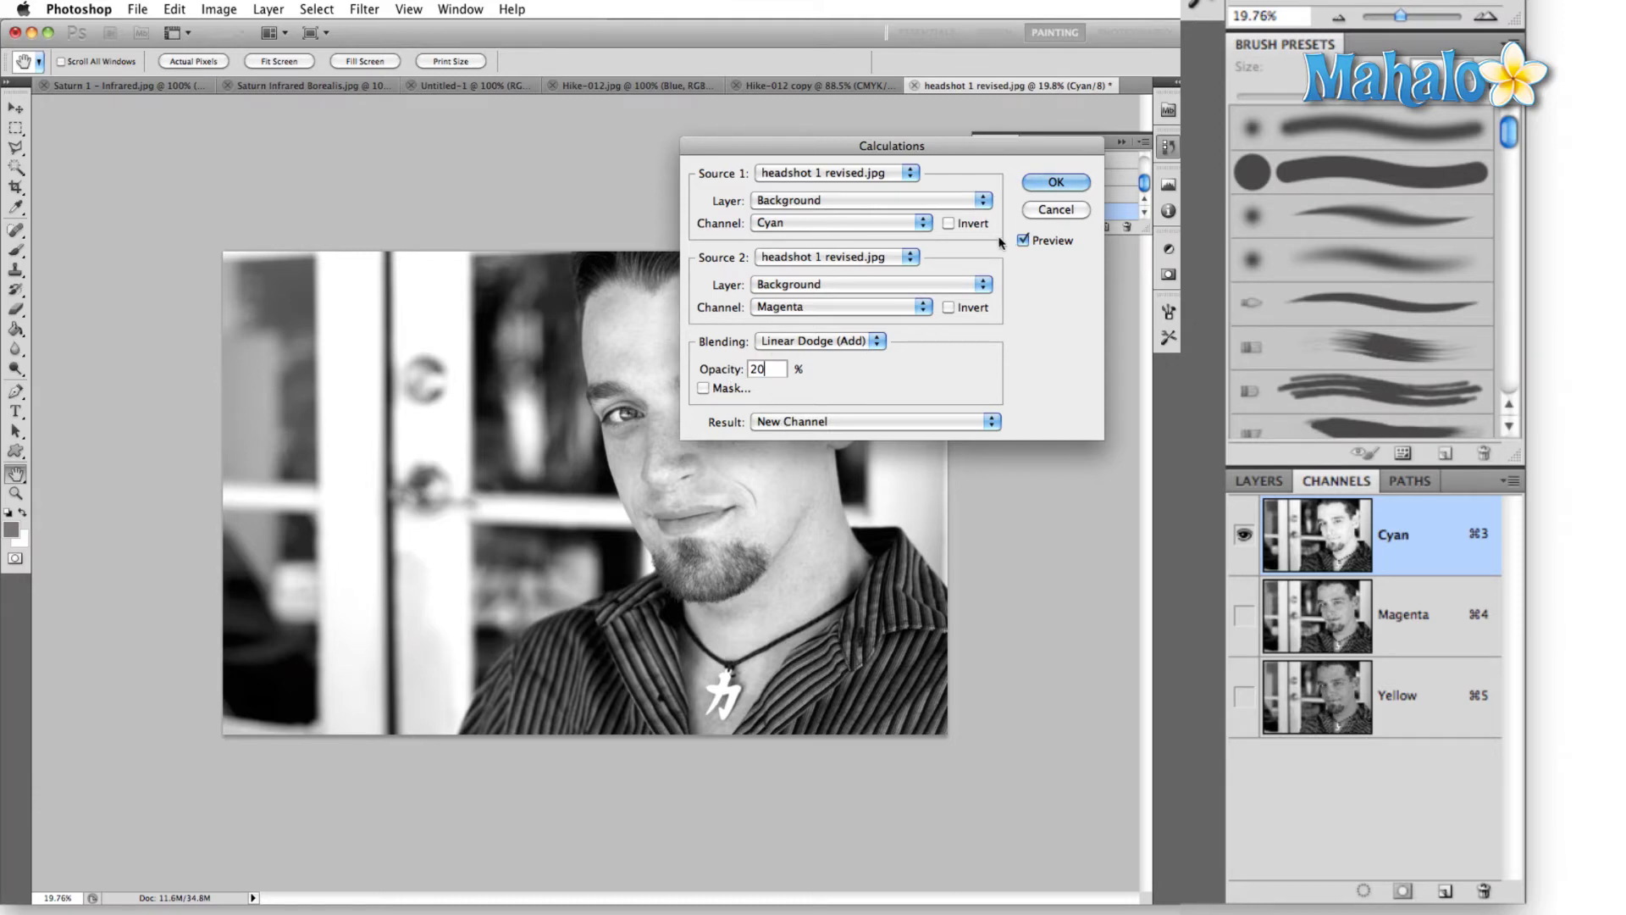
click(1056, 184)
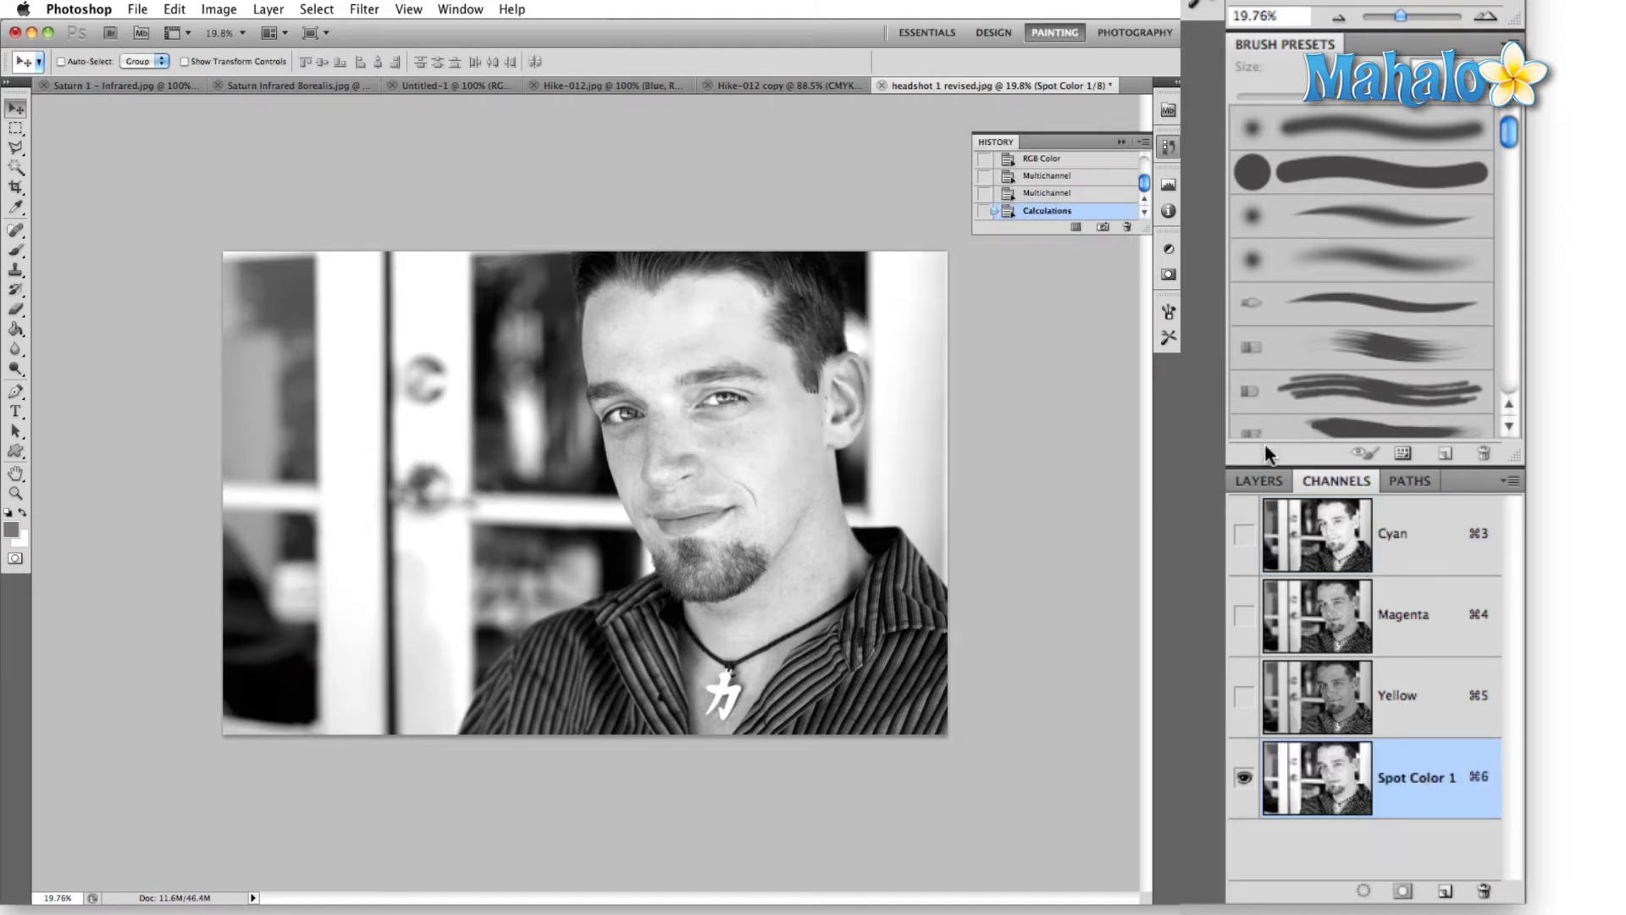
click(1257, 479)
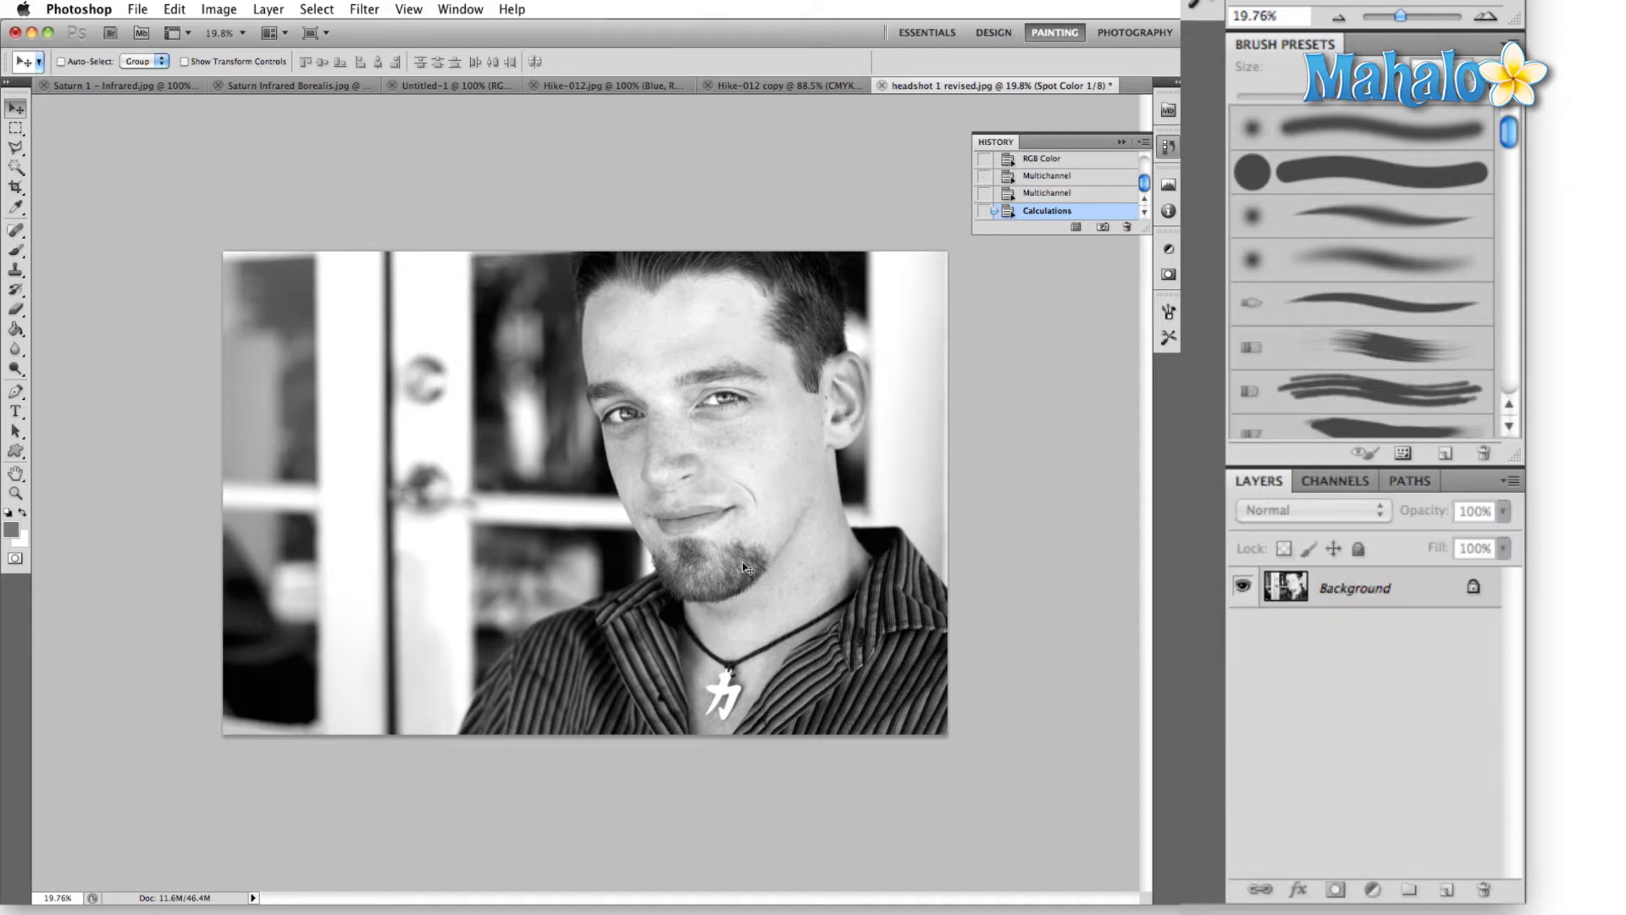
click(222, 10)
- Apply Levels to Spot Color 1 with input levels 10, 2.08 and 255
mouse_move(248, 62)
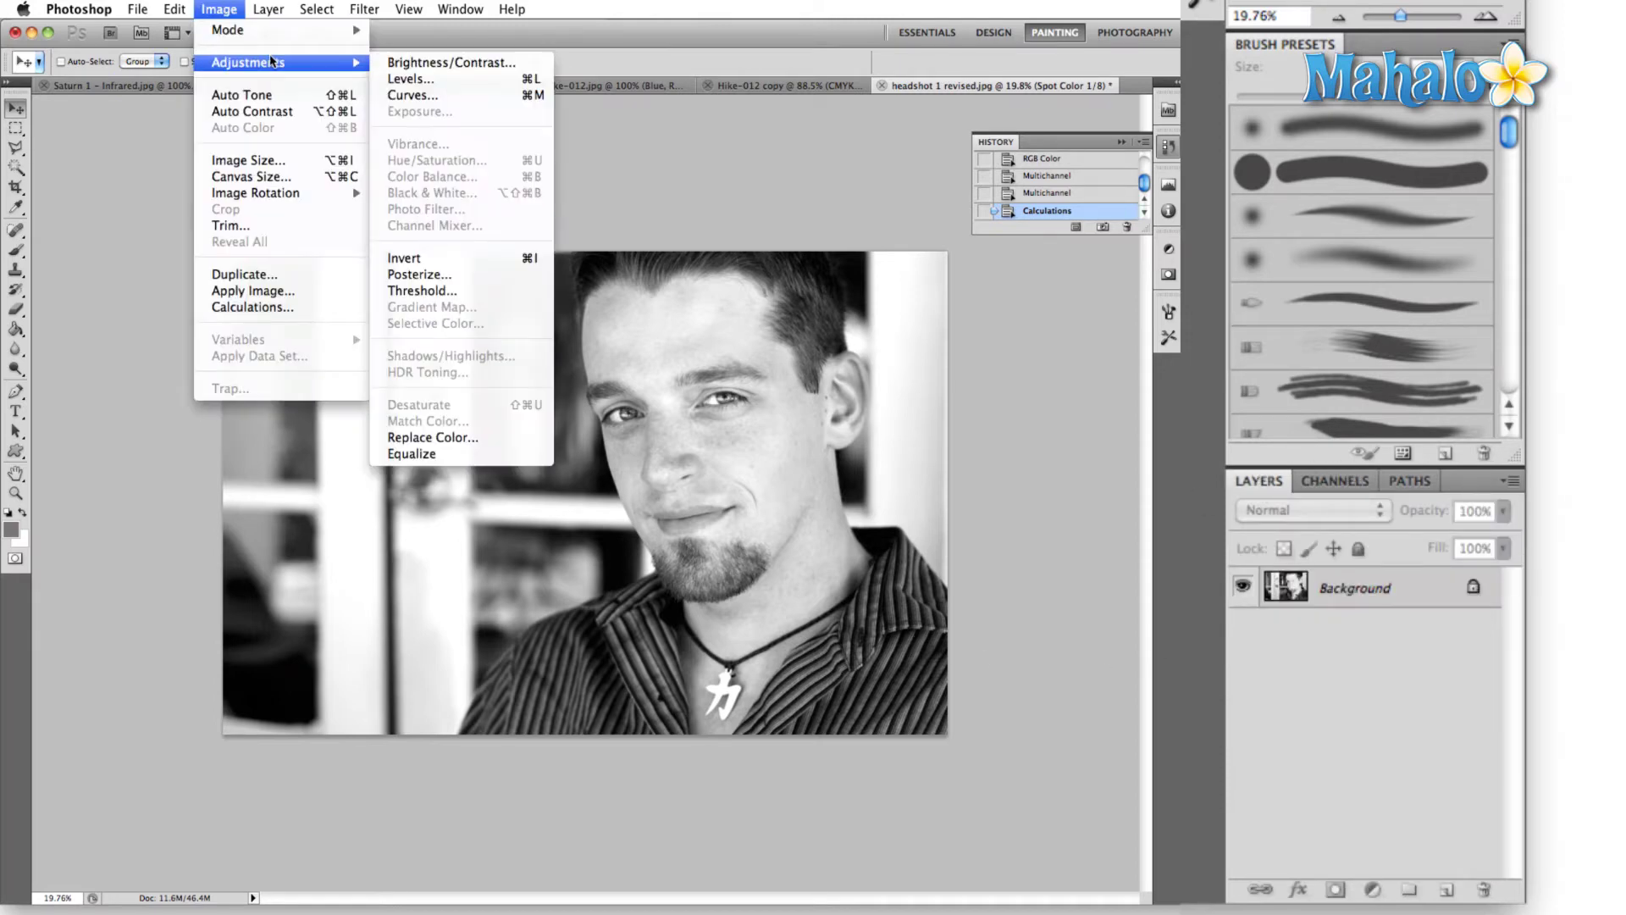
click(432, 99)
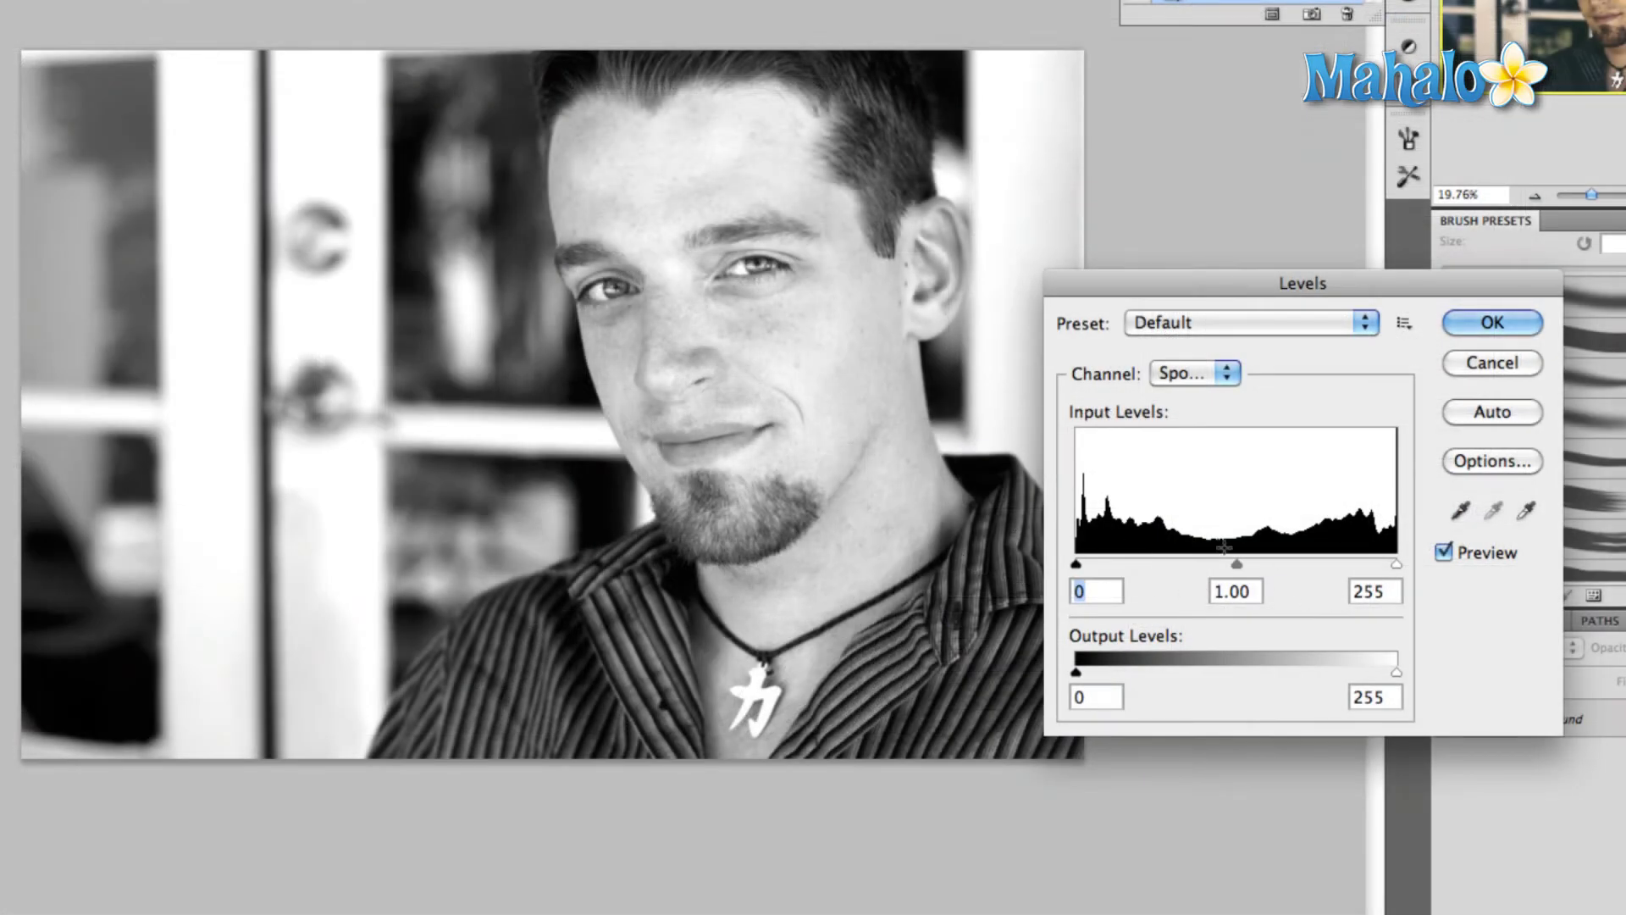
drag(1238, 565, 1088, 564)
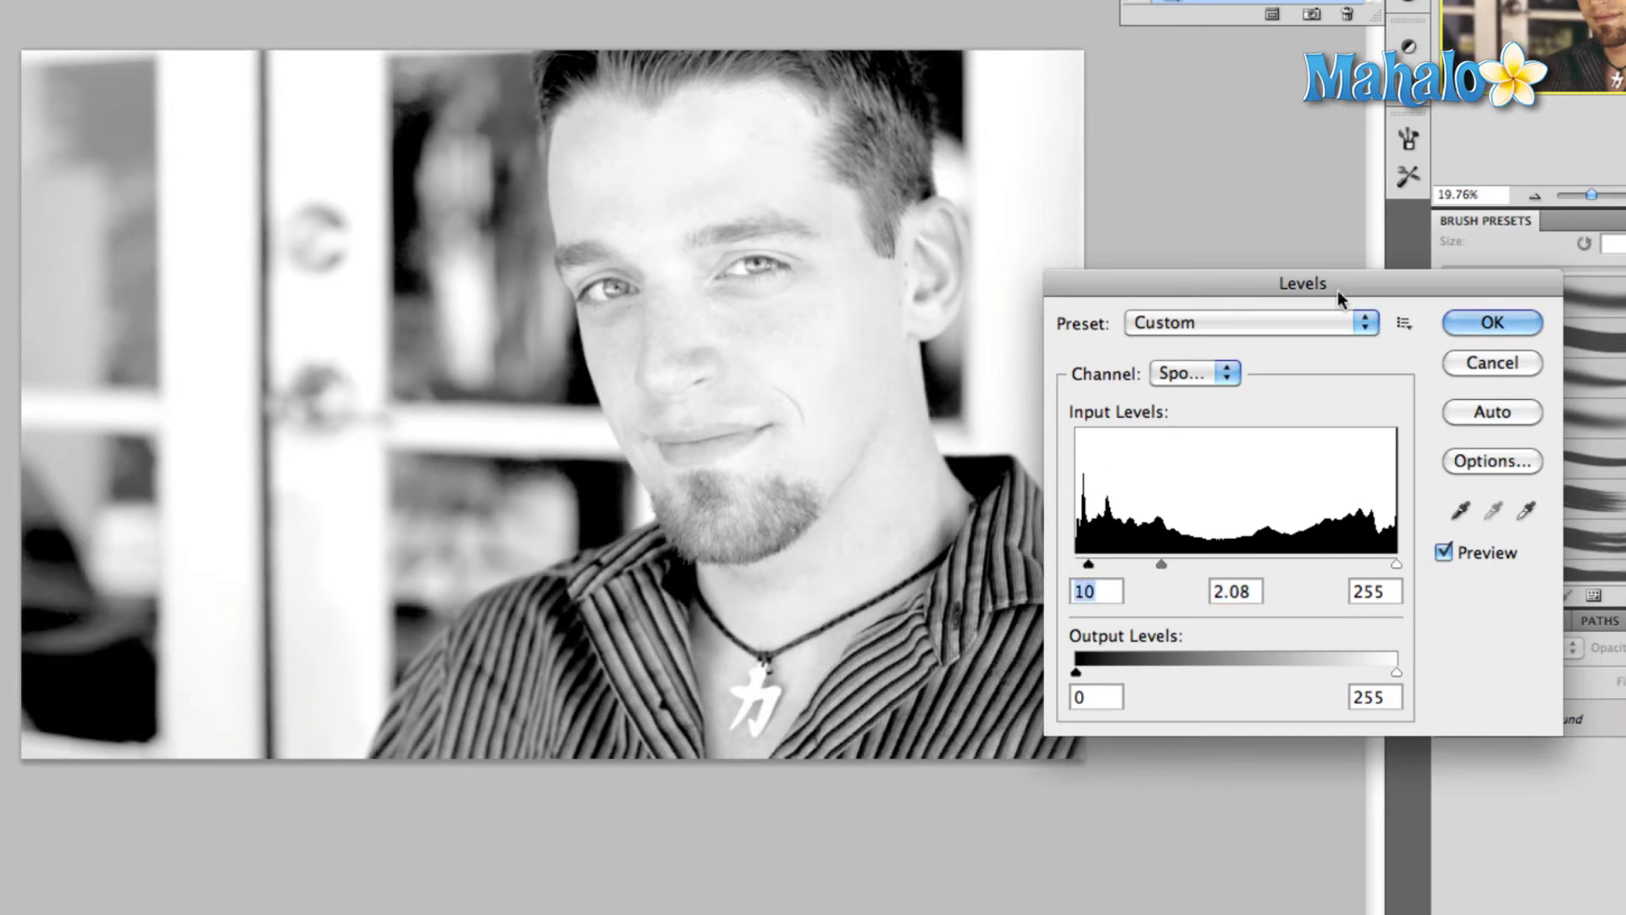
click(1507, 329)
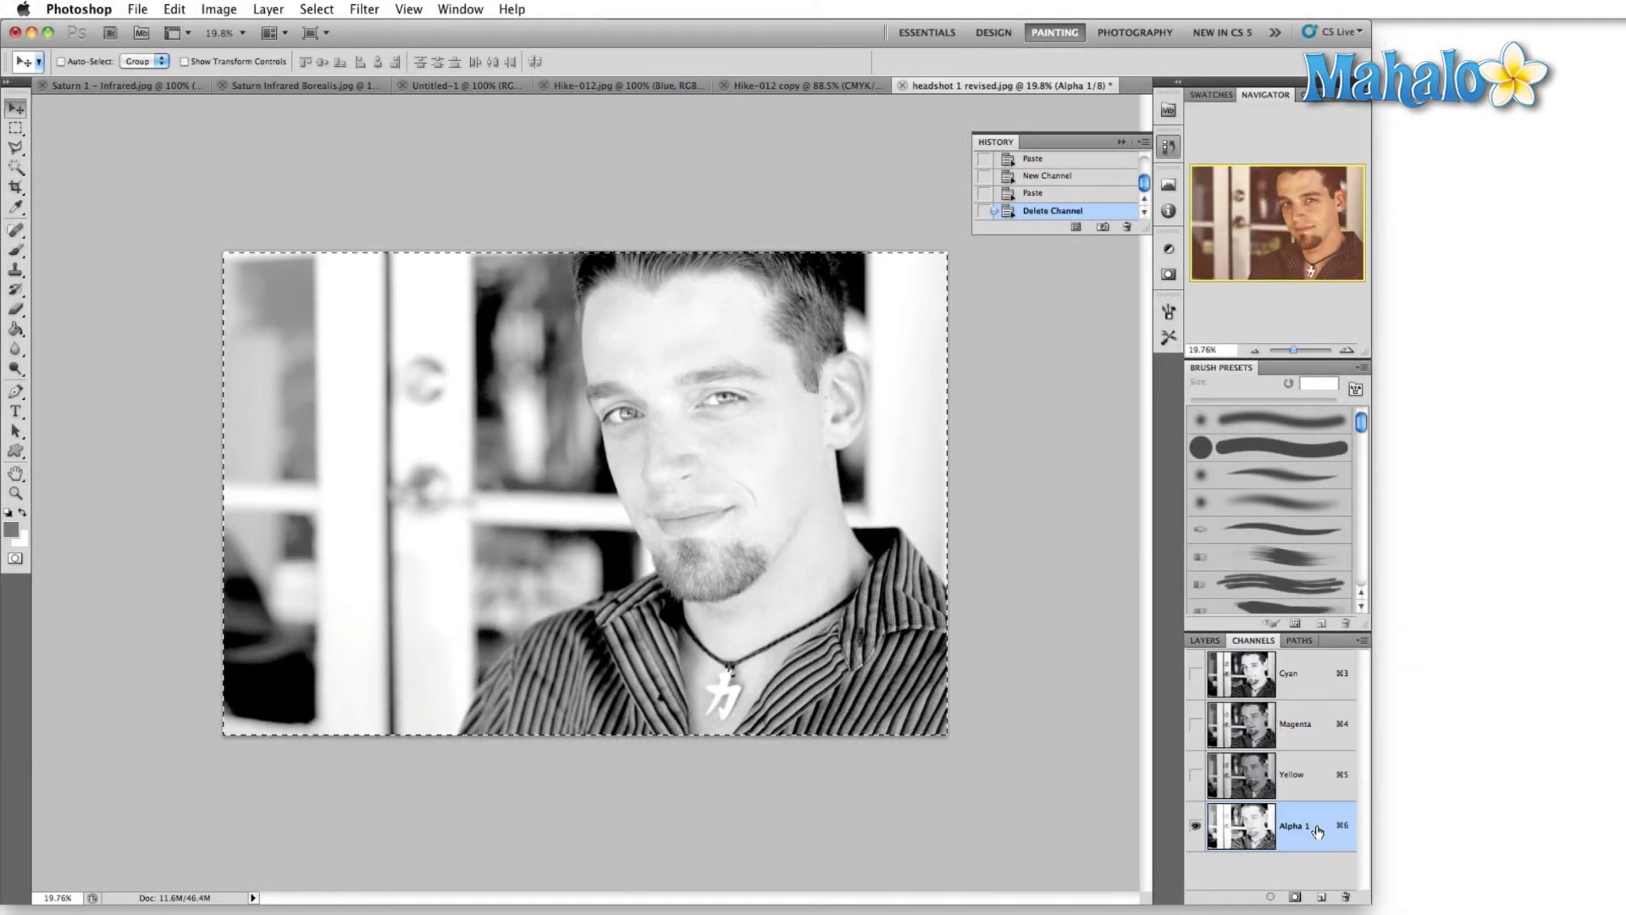
- Rename the Alpha 1 channel to Black and set its colour to Y 0, K 100
double_click(1316, 824)
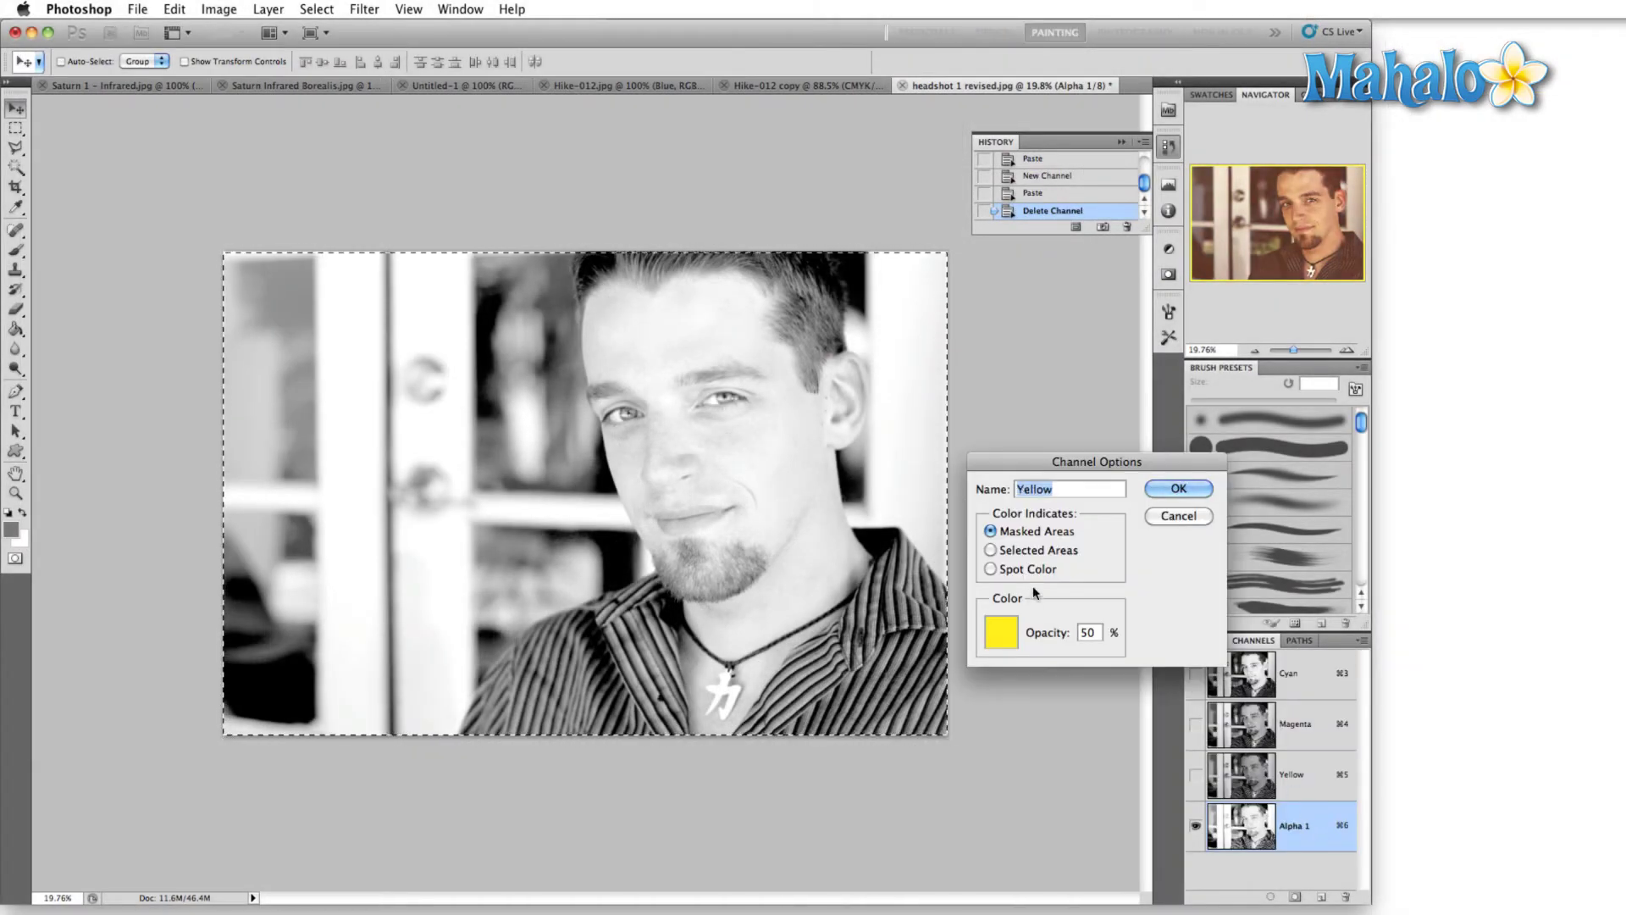
click(998, 636)
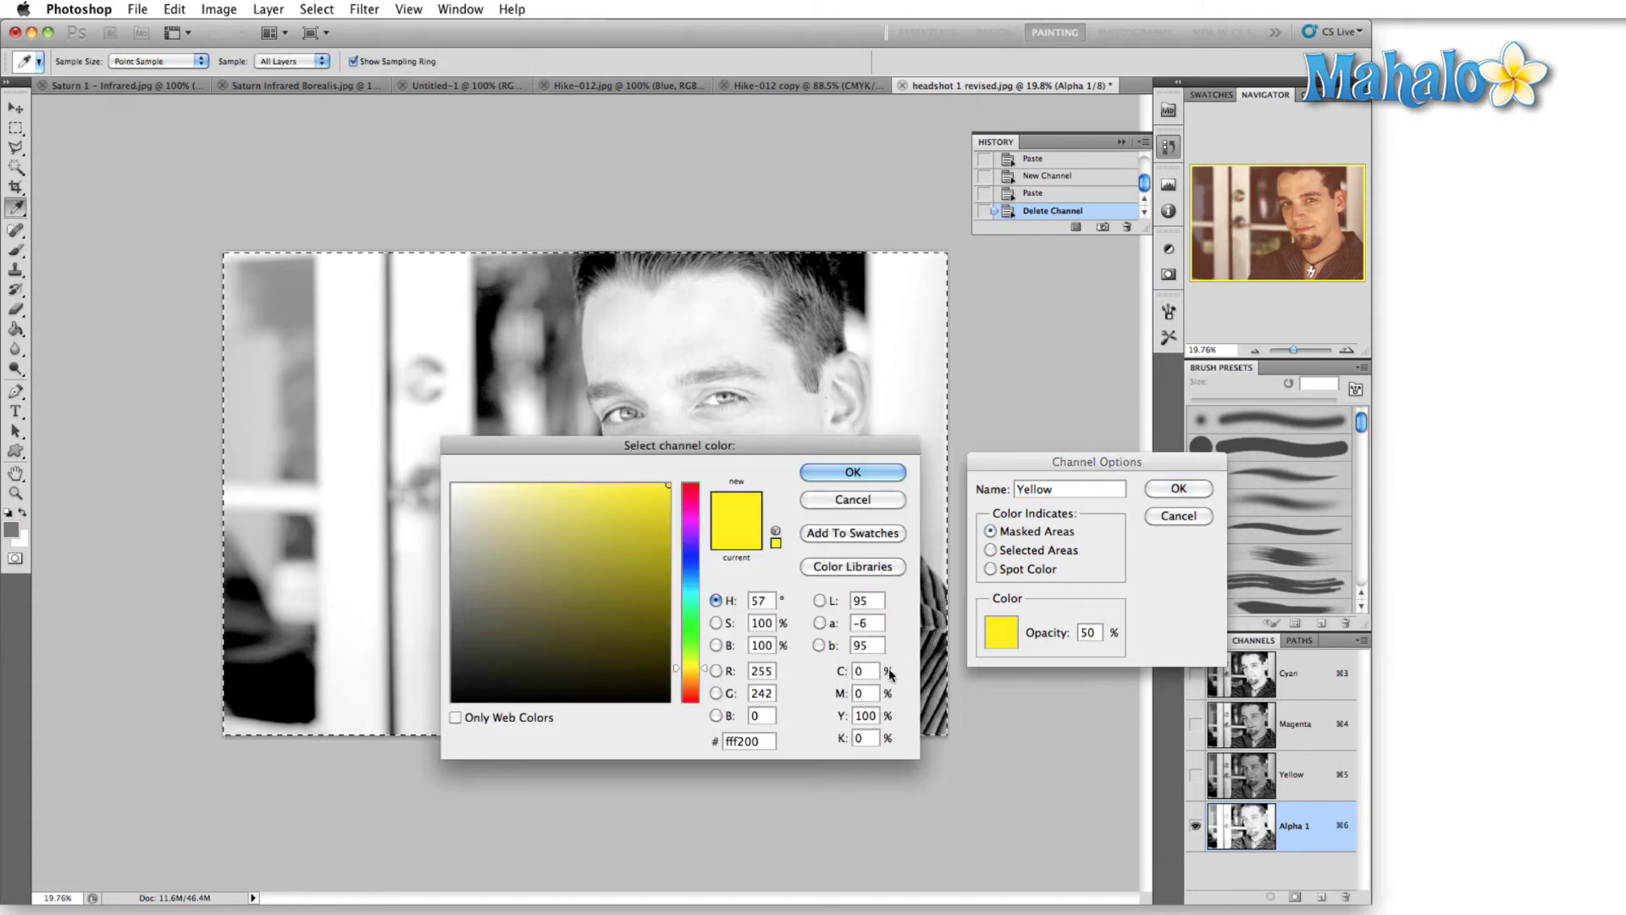
double_click(865, 716)
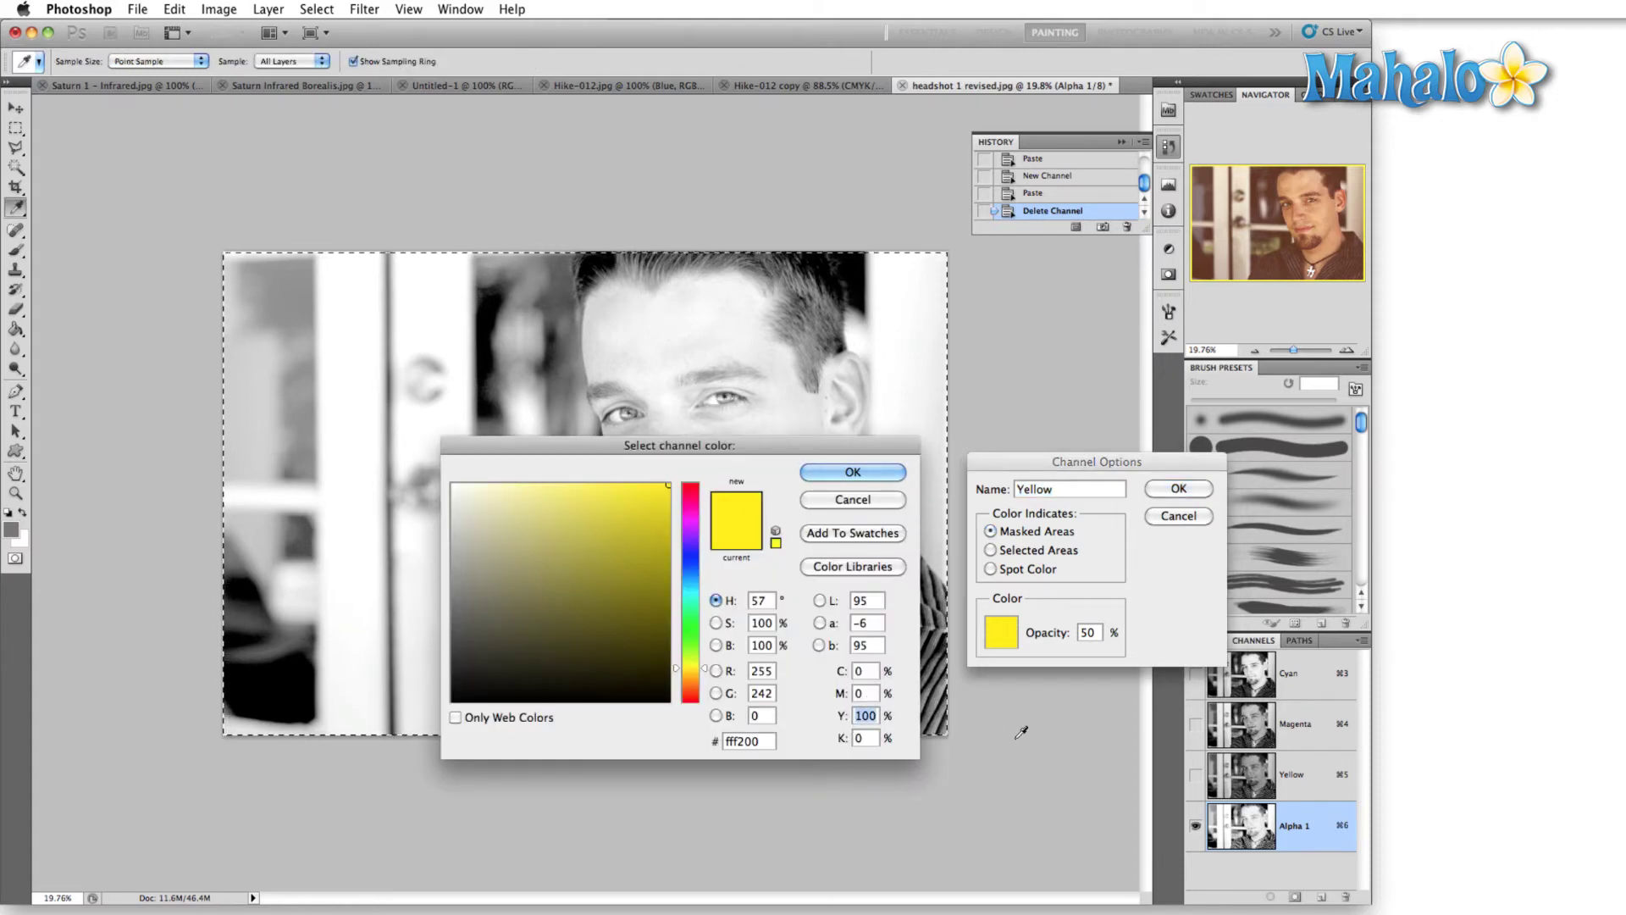
text(0)
key(Tab)
text(100)
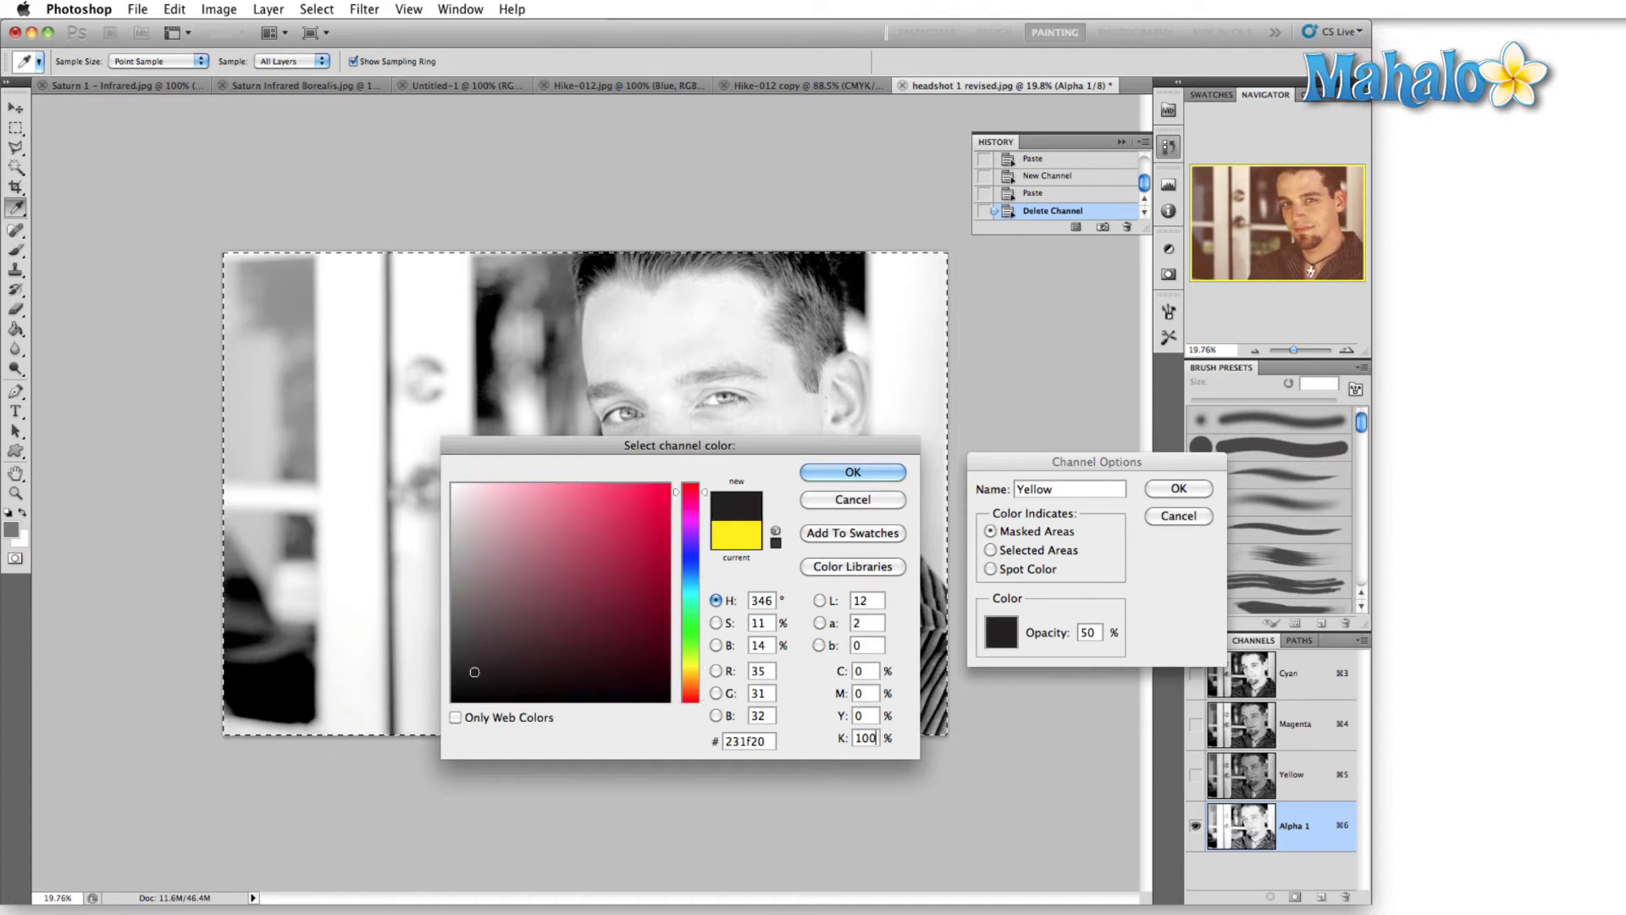
click(830, 471)
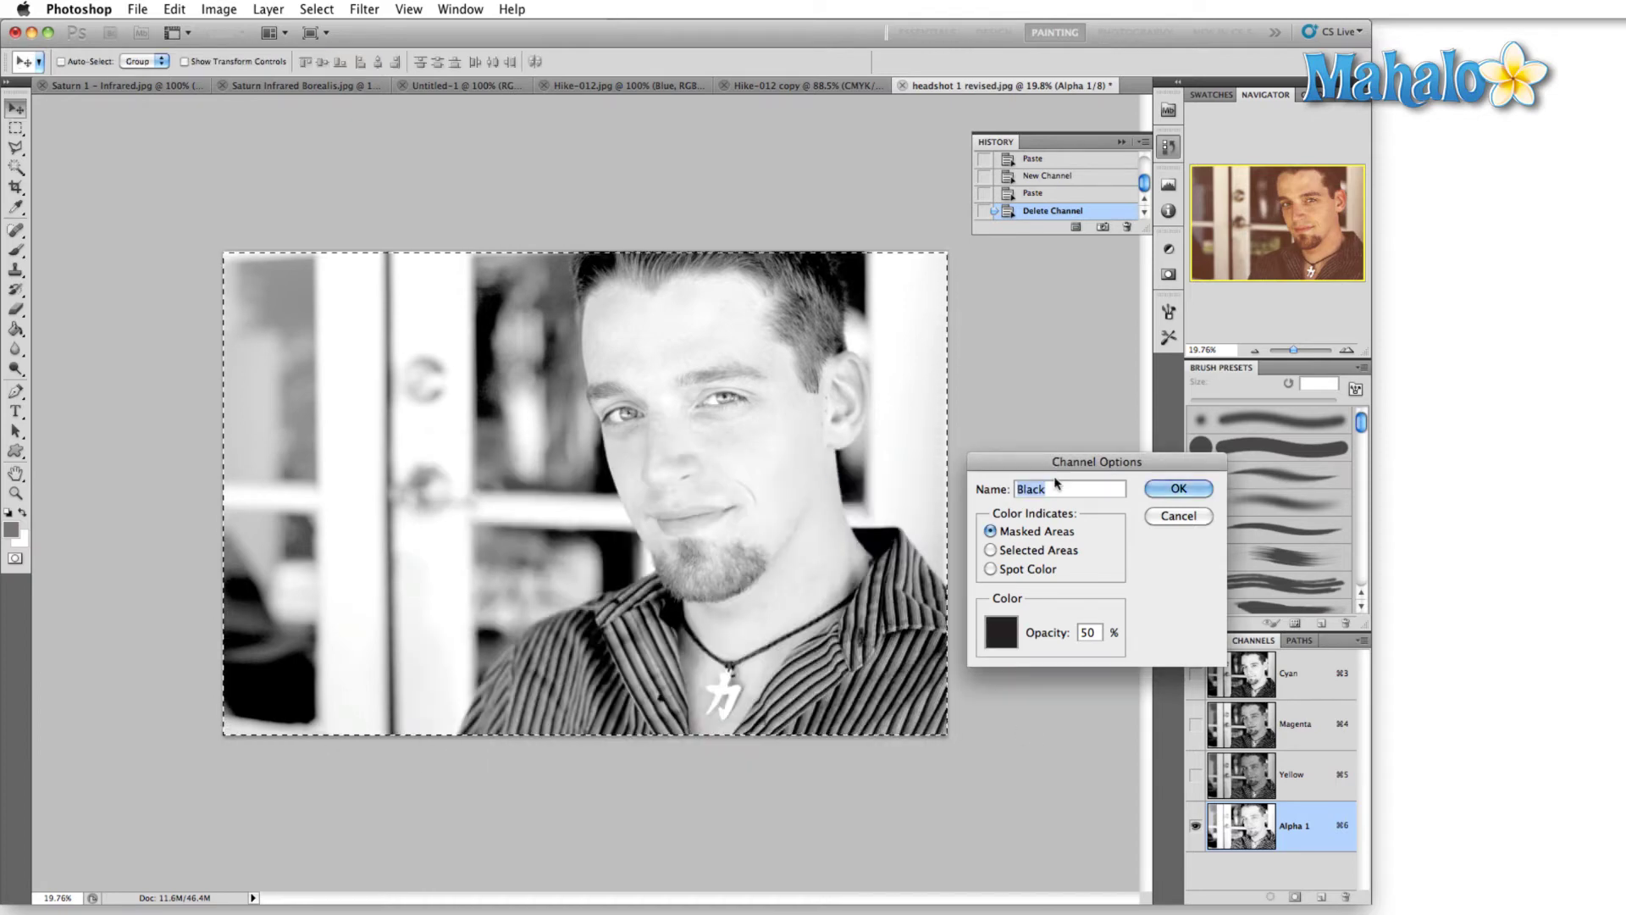
click(1181, 489)
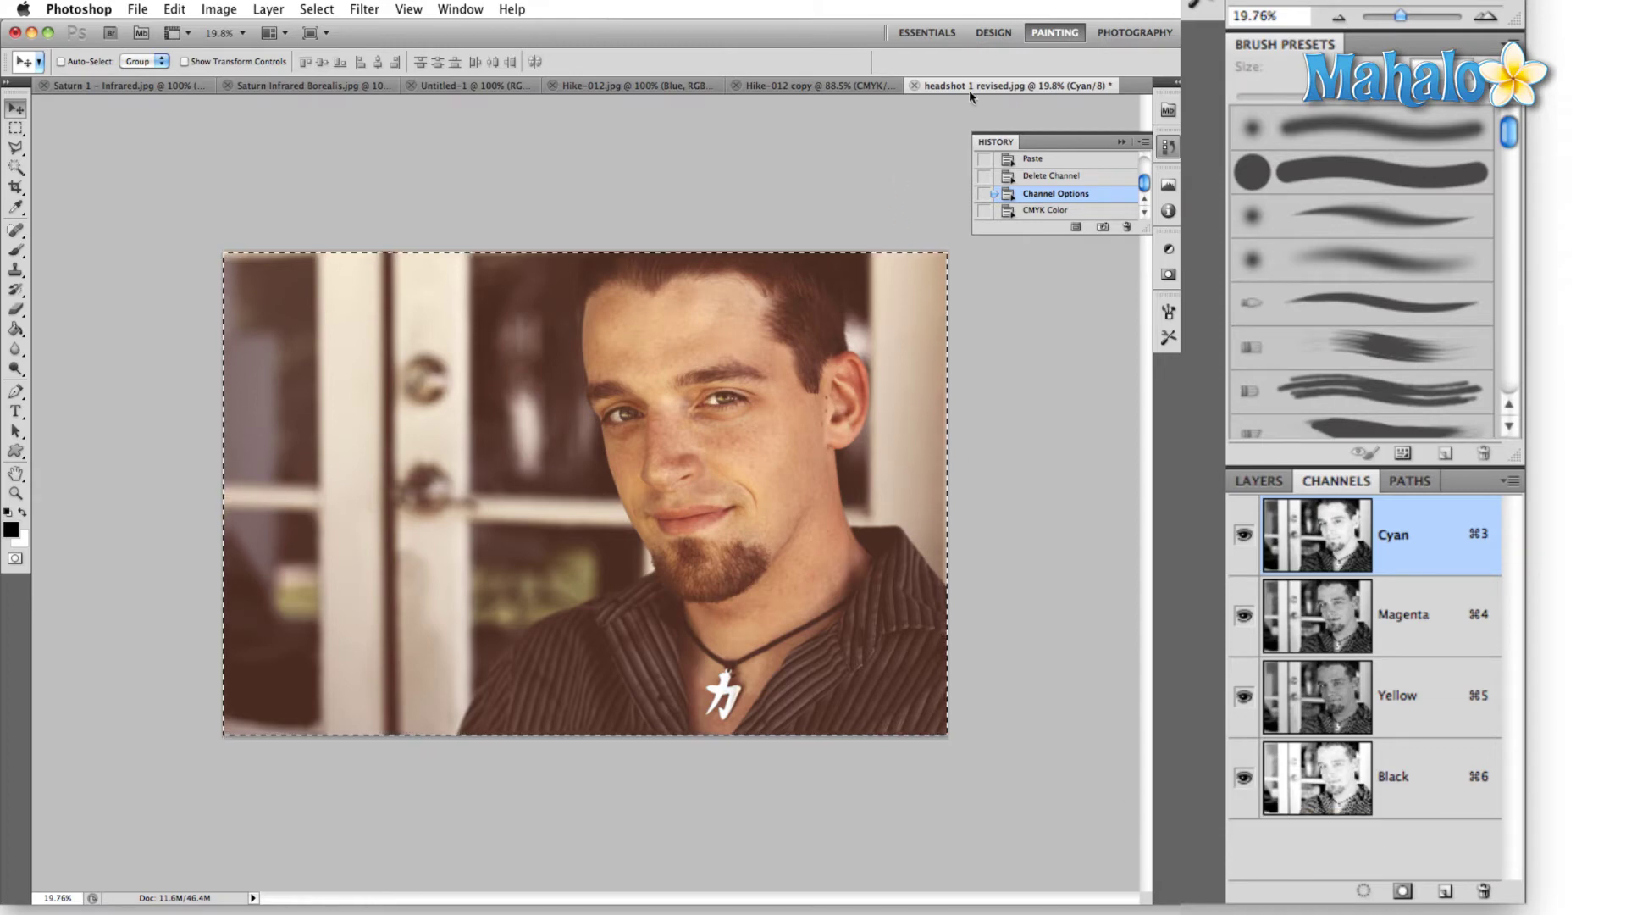
- Convert the image to CMYK Color, confirming the profile warning
click(219, 9)
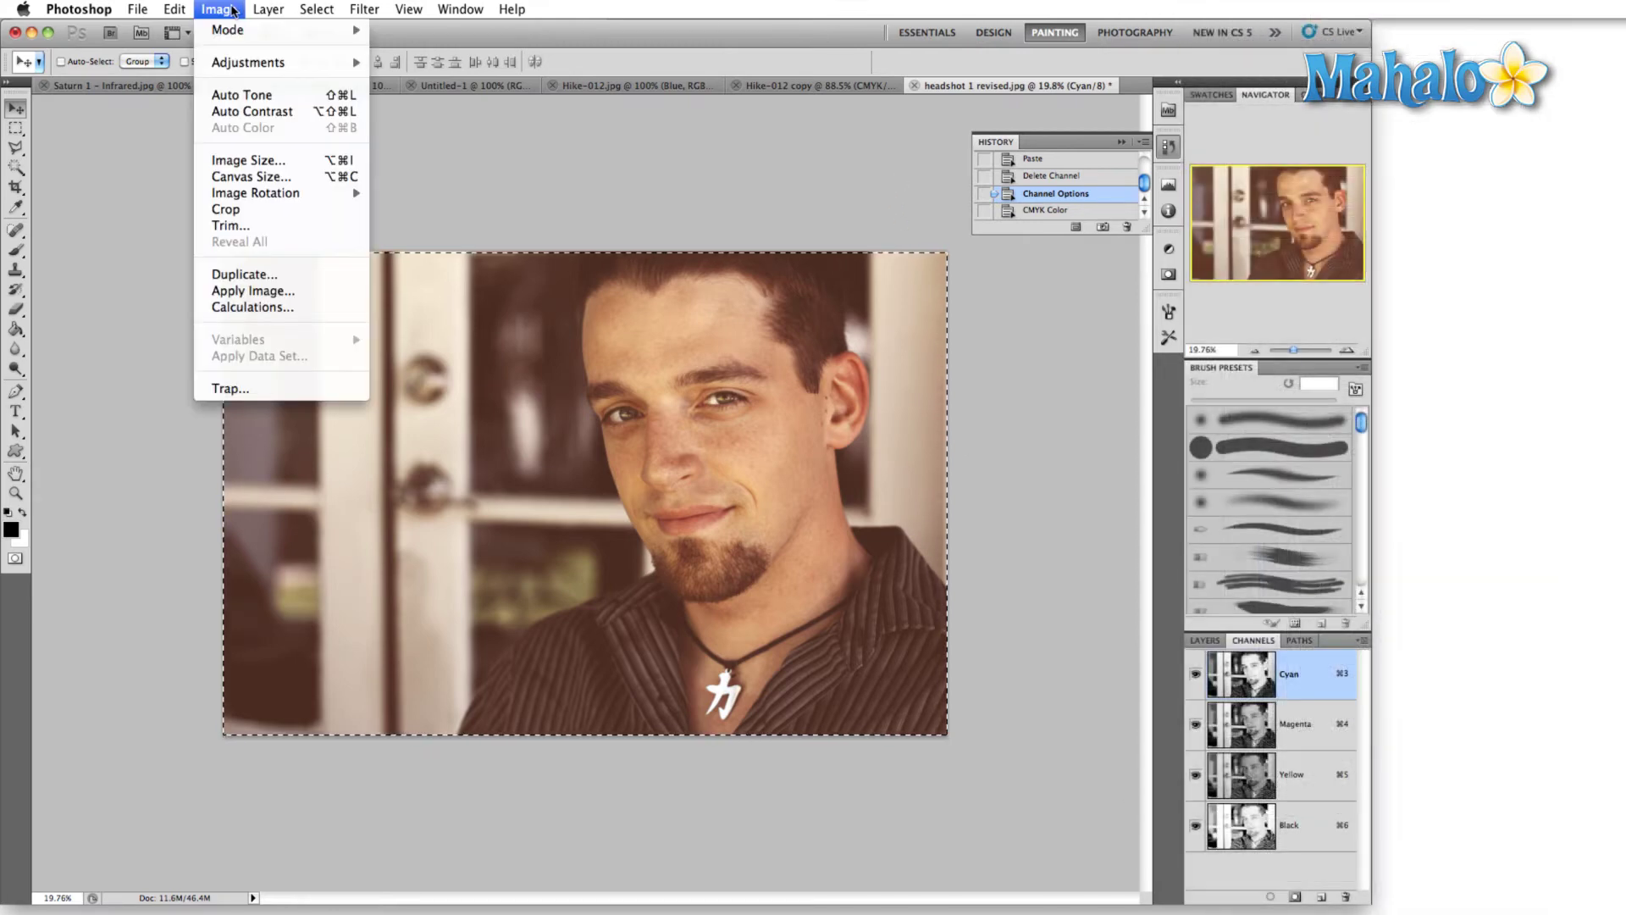
mouse_move(229, 31)
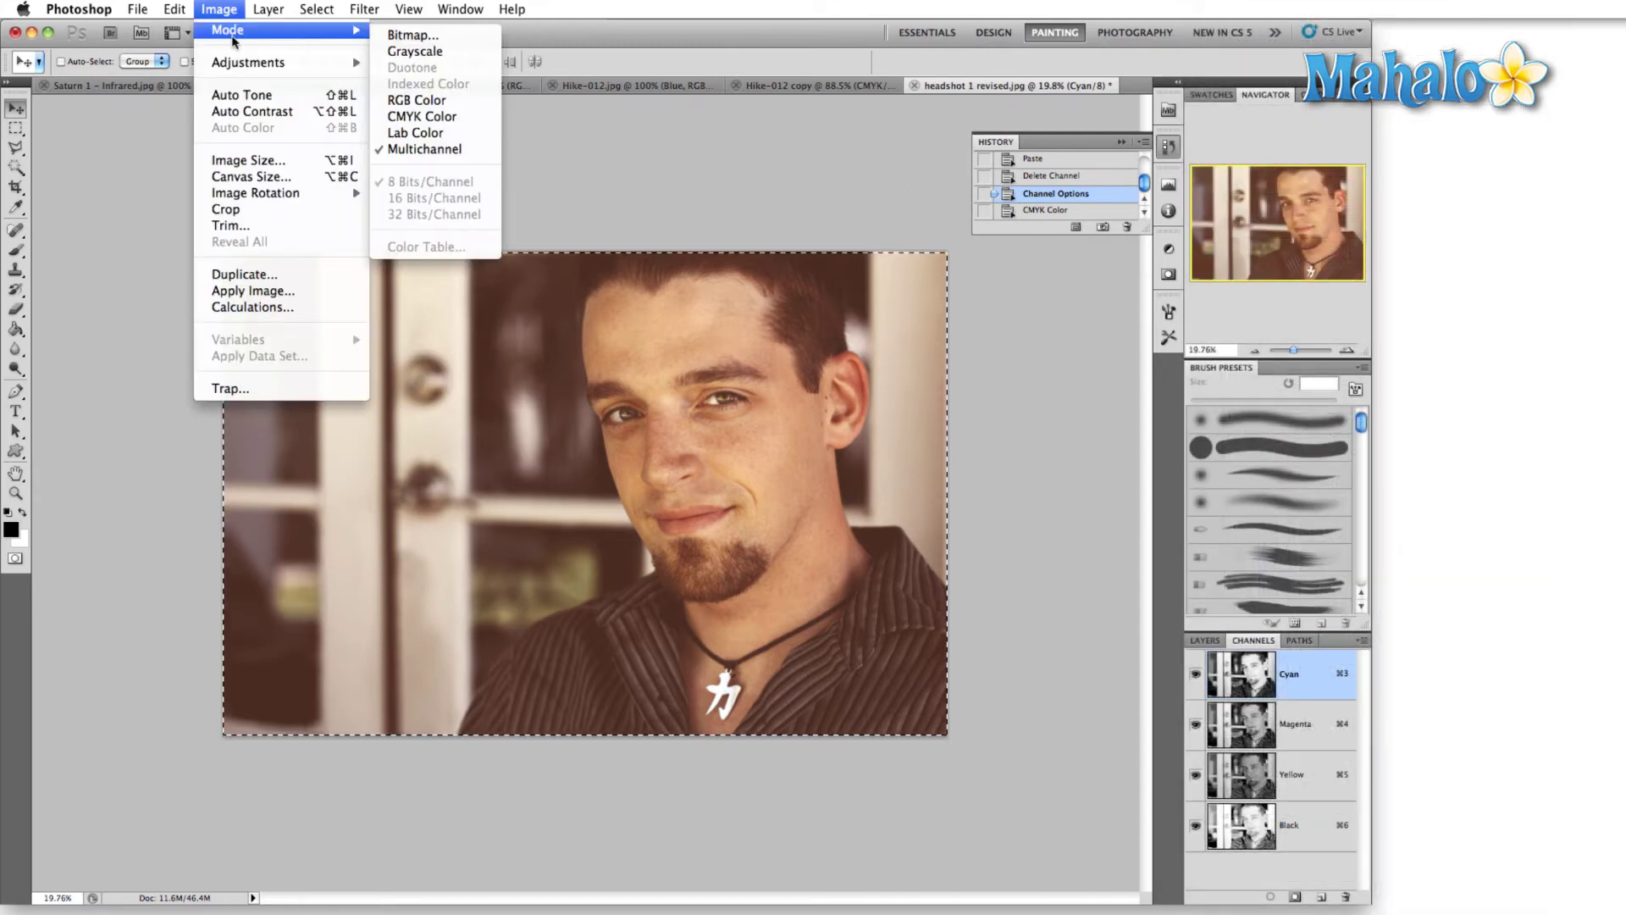
click(428, 113)
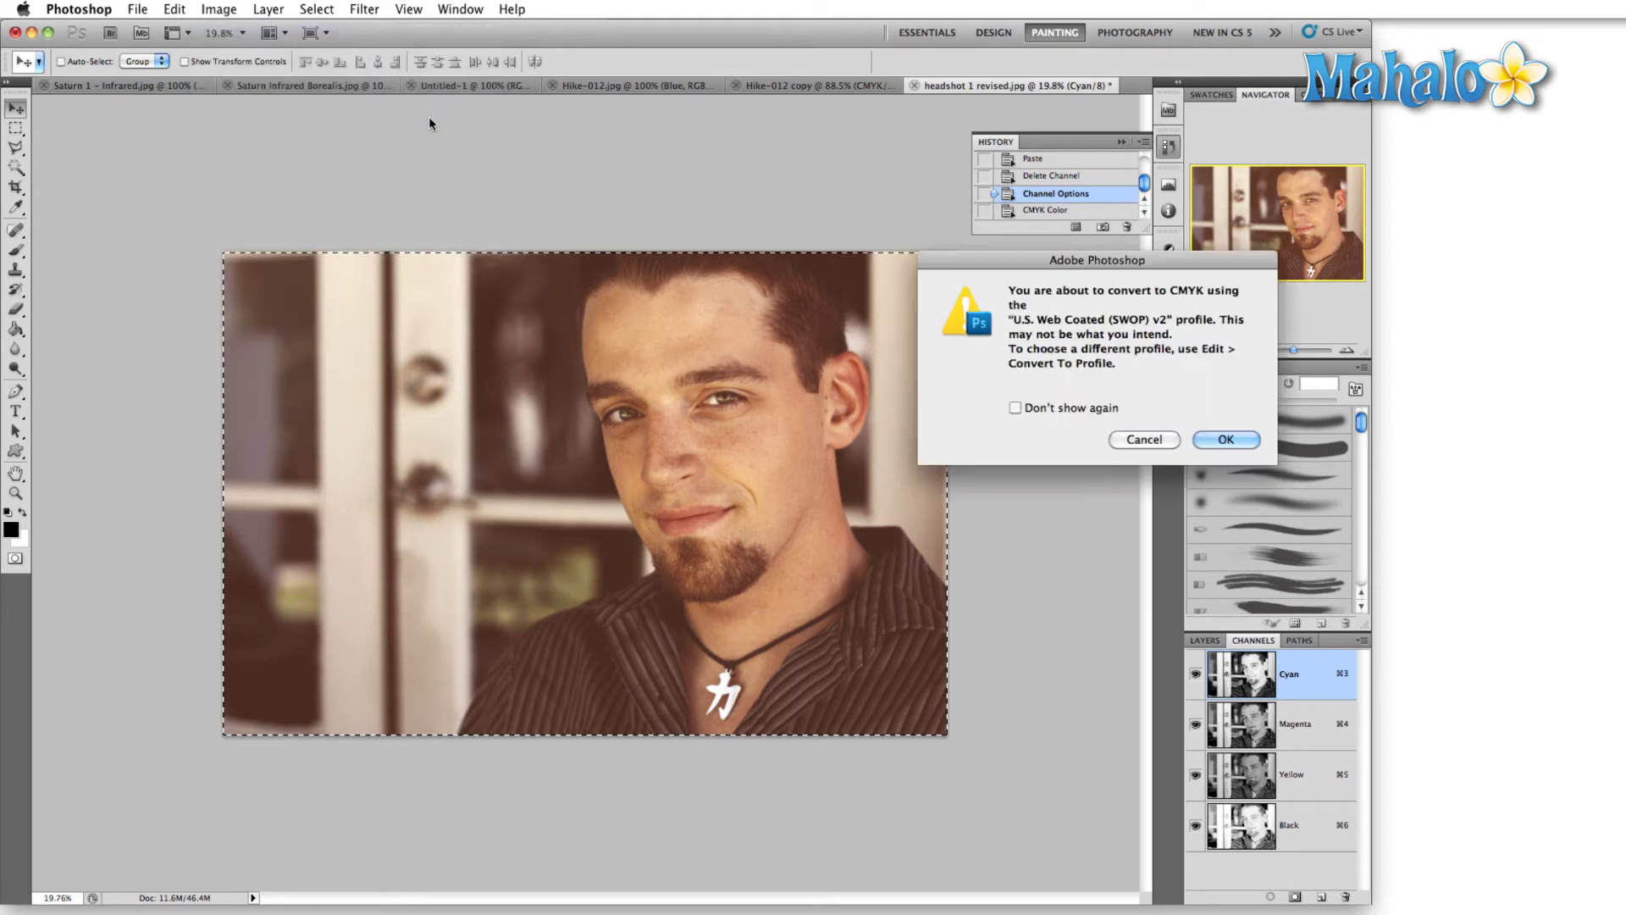
click(1214, 440)
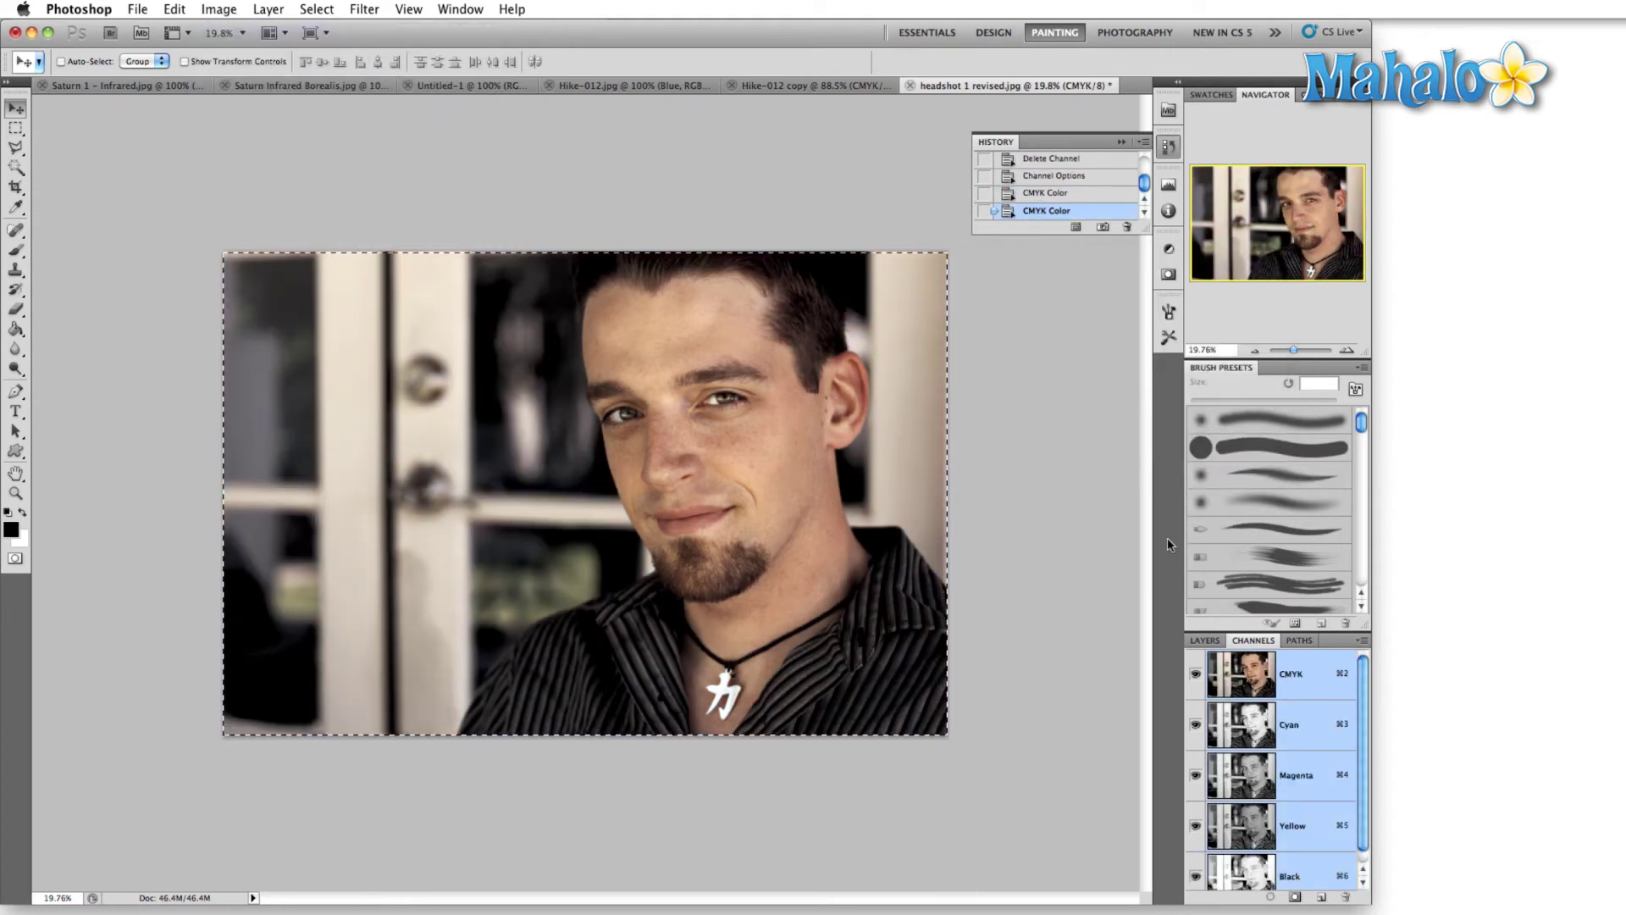
- Create Snapshot 1 in History and alternate between it and the original RGB headshot
click(1103, 228)
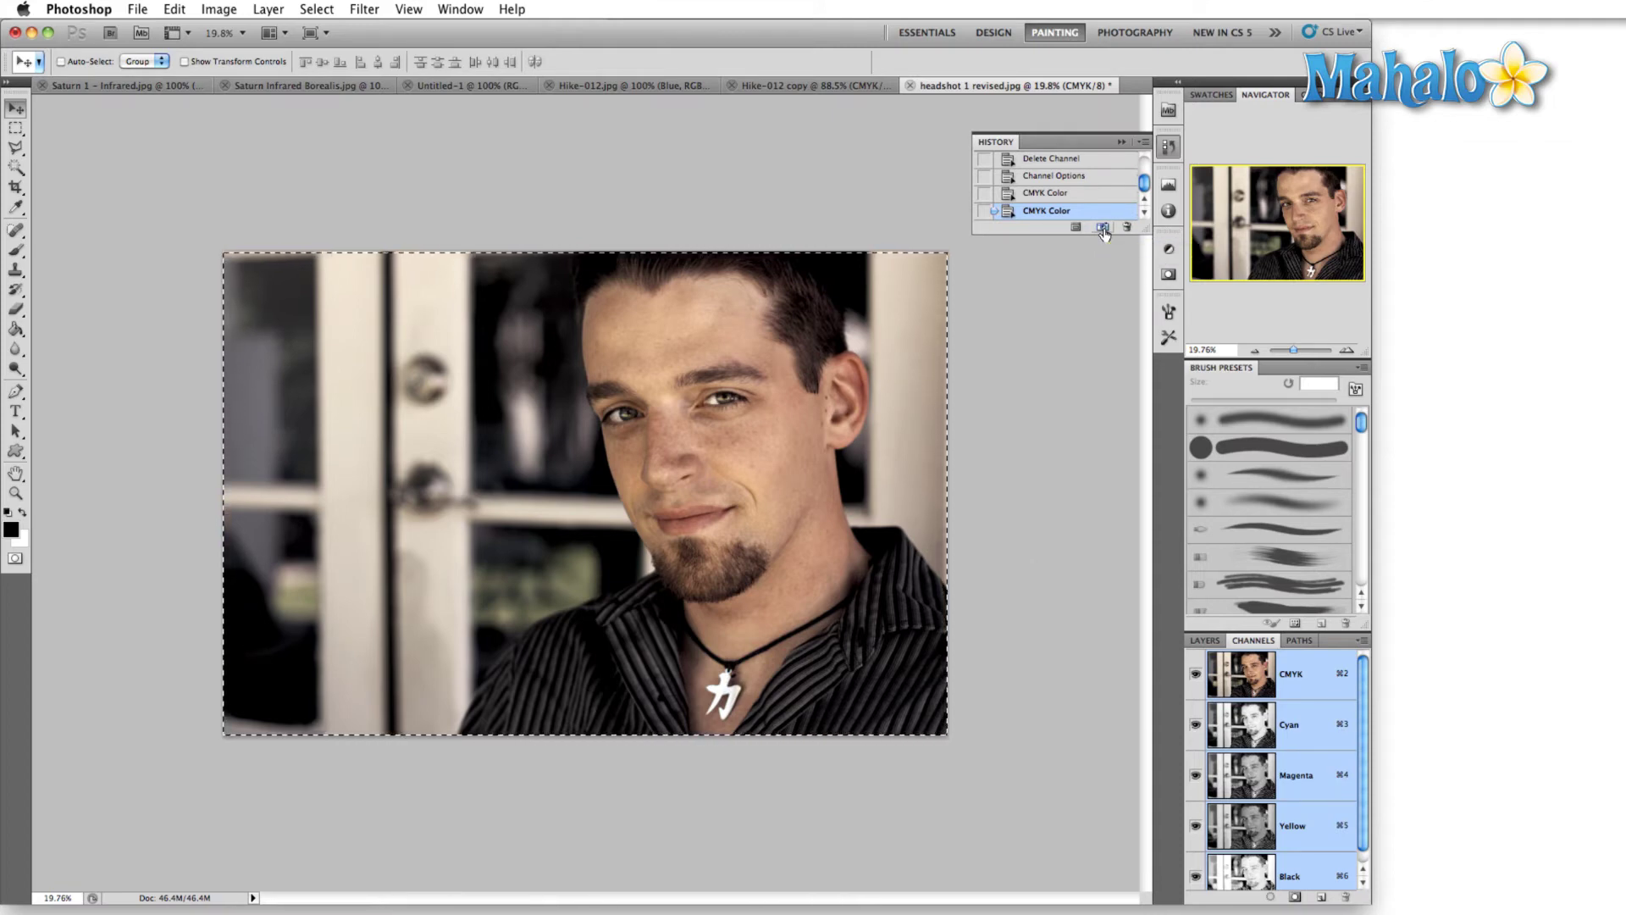
alt+click(1103, 227)
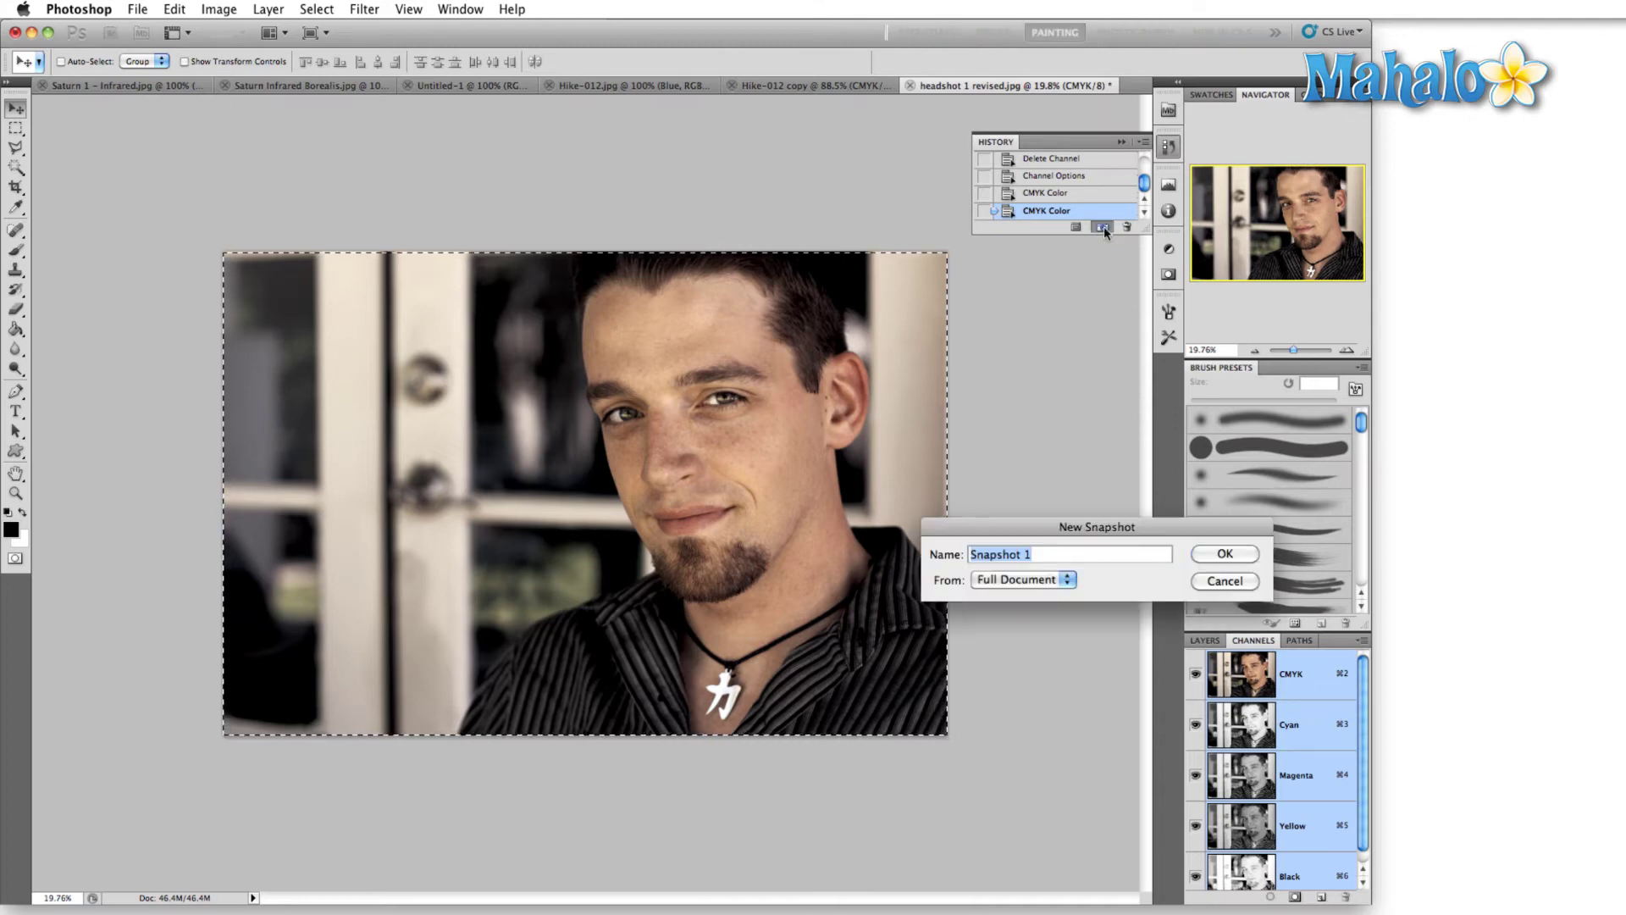
key(Return)
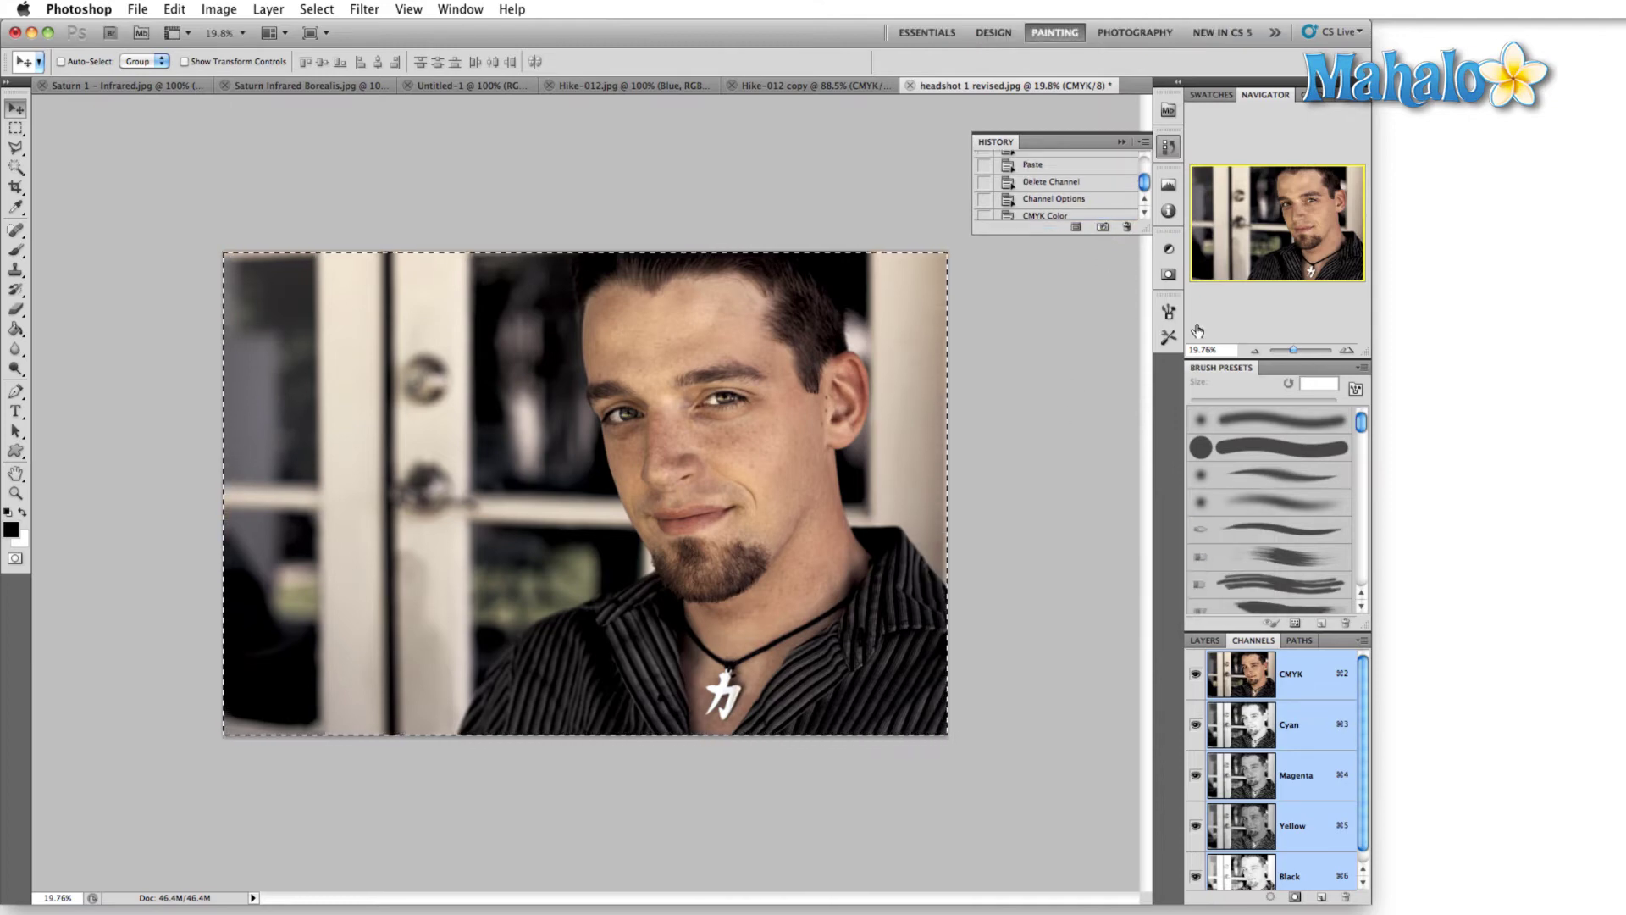
drag(1145, 181, 1154, 140)
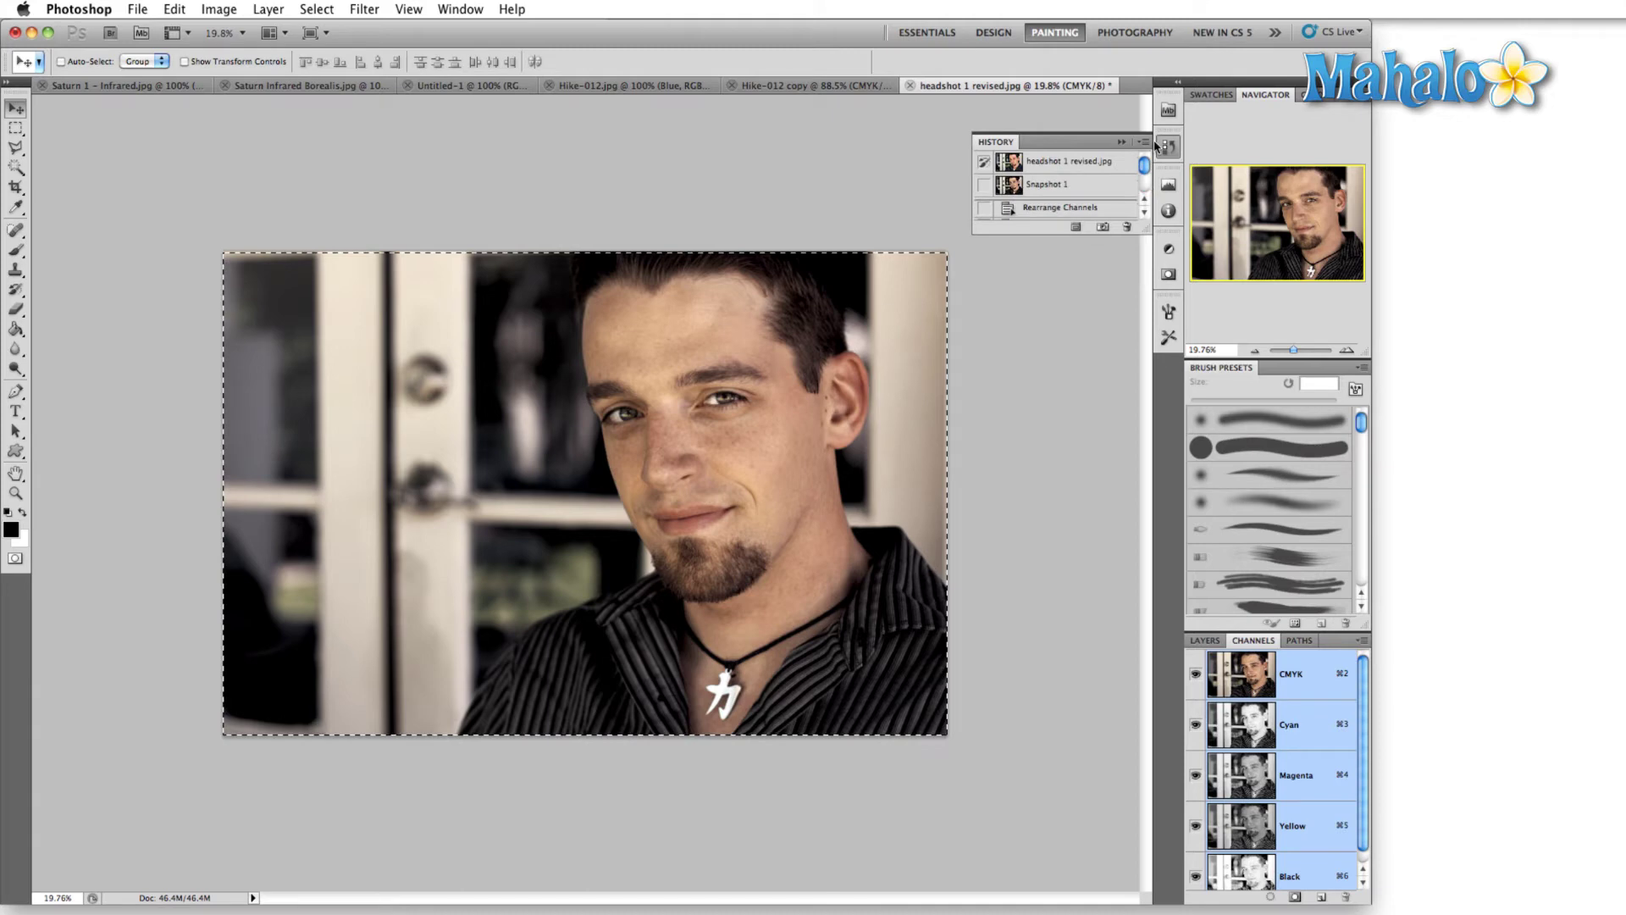
click(1102, 165)
click(1097, 185)
click(1095, 161)
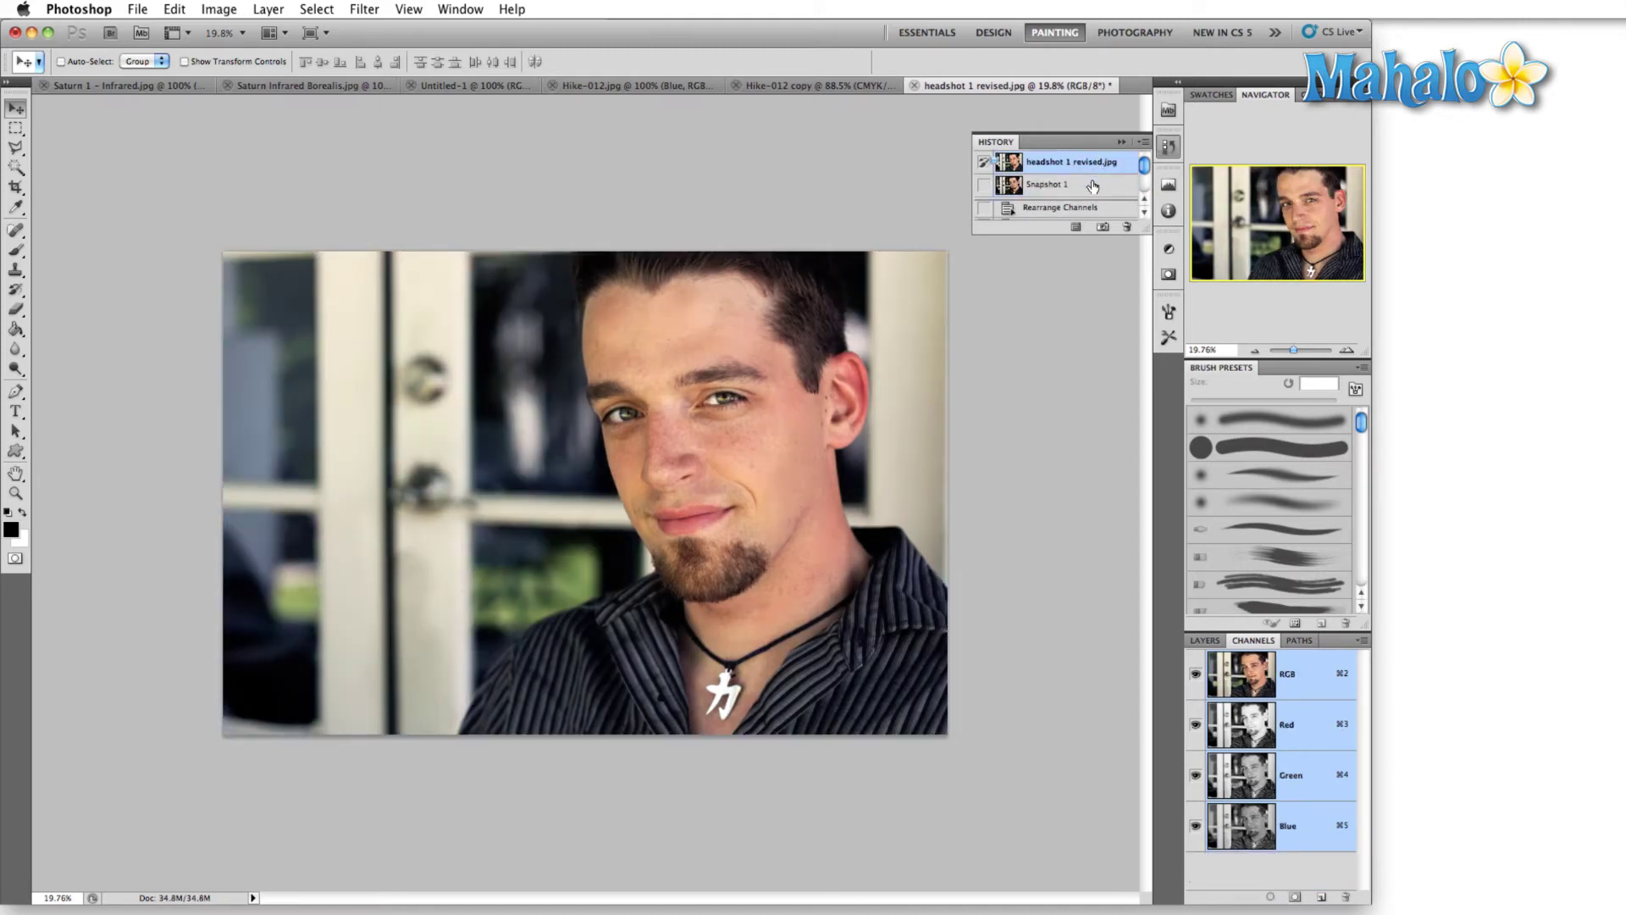
click(1093, 186)
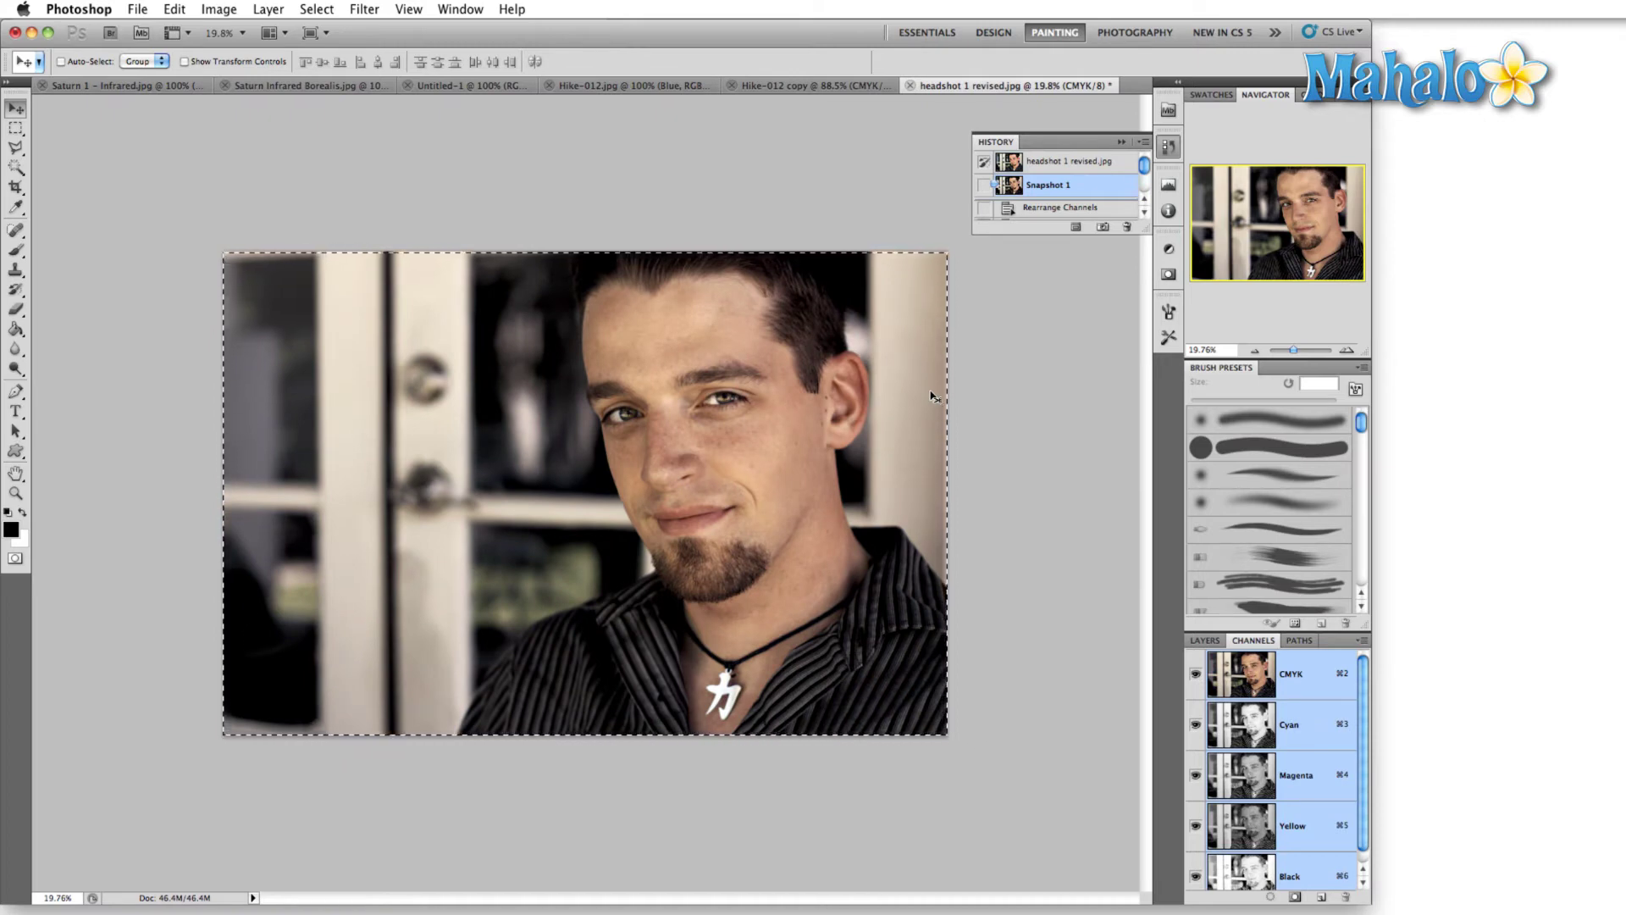
- Paste the Roland TB-303 picture as Layer 1 and scale it up over the face
key(super+v)
key(super+t)
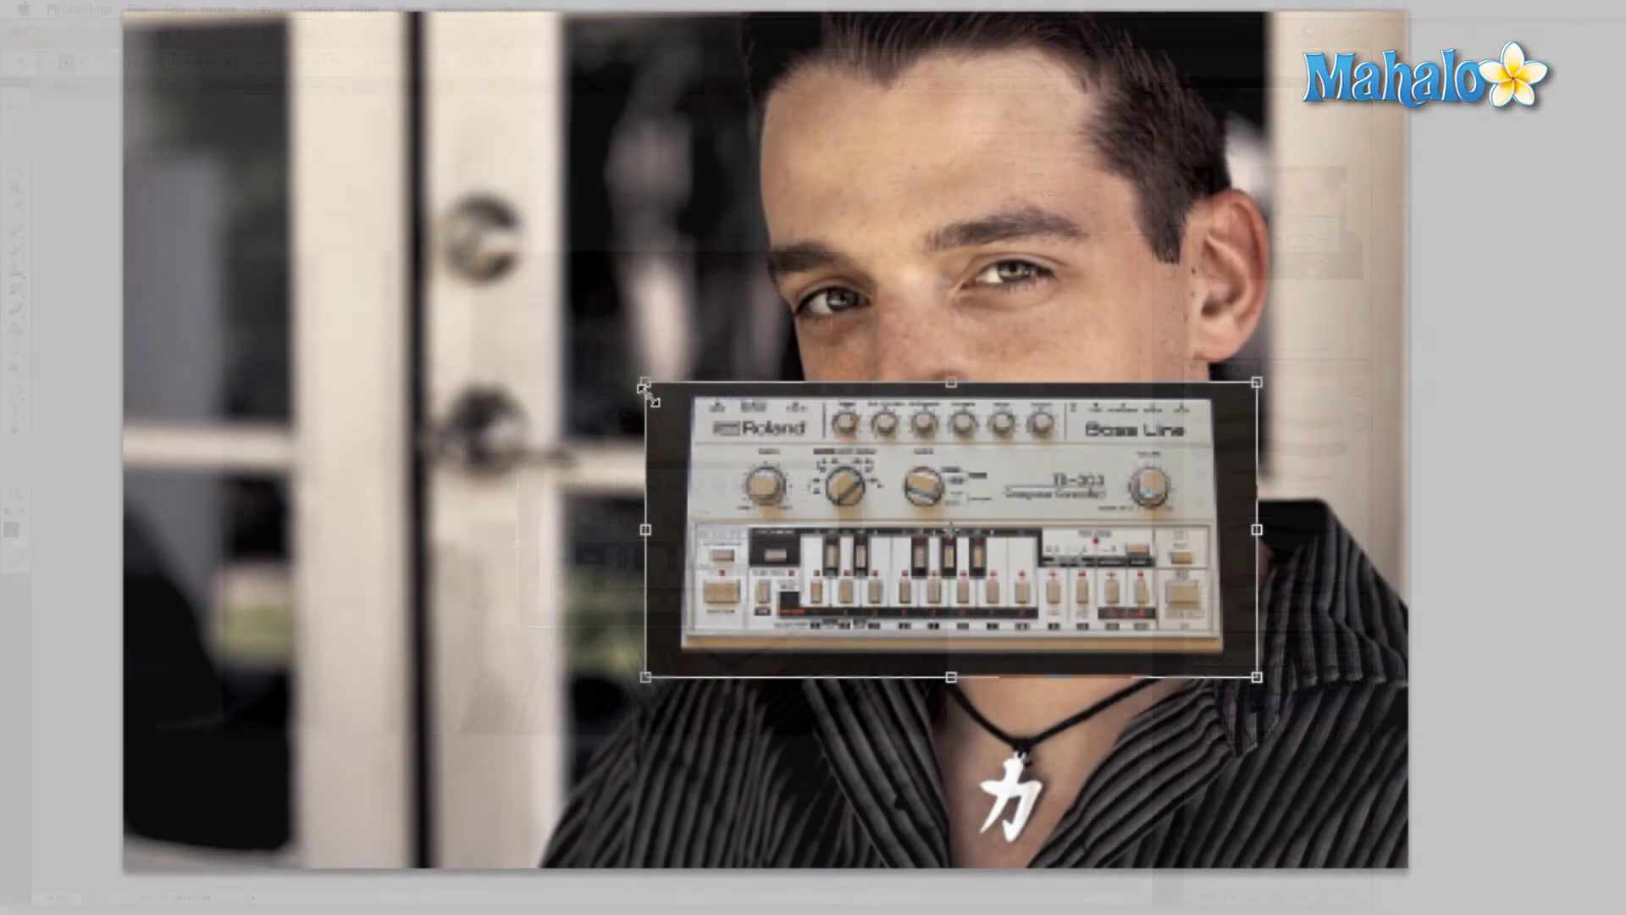
drag(517, 460, 295, 333)
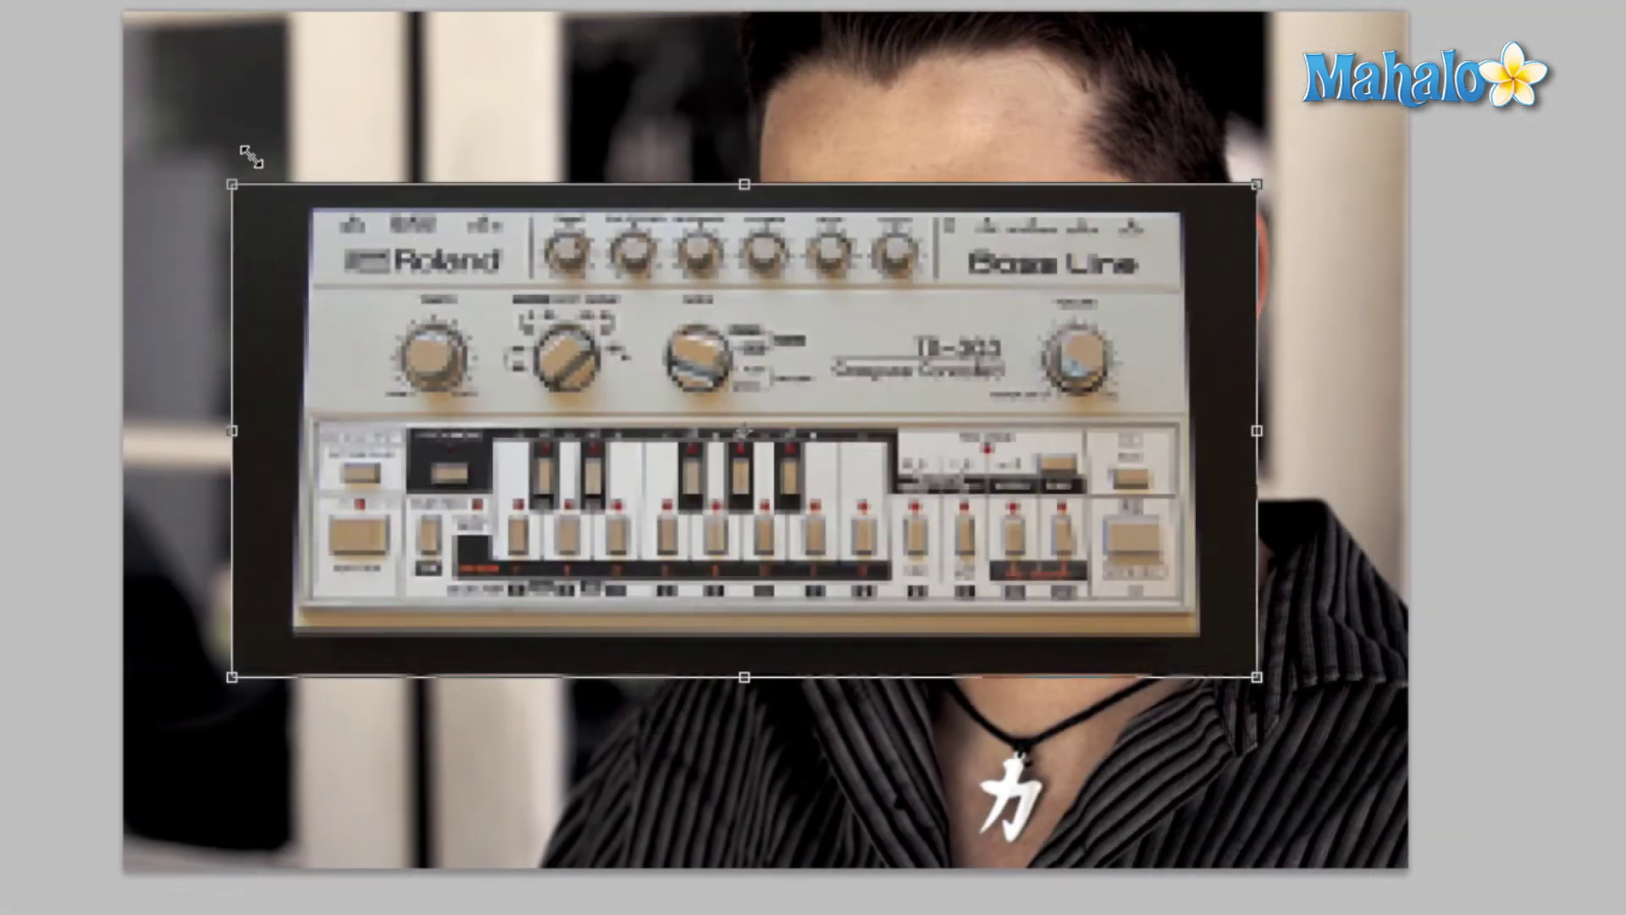
key(Return)
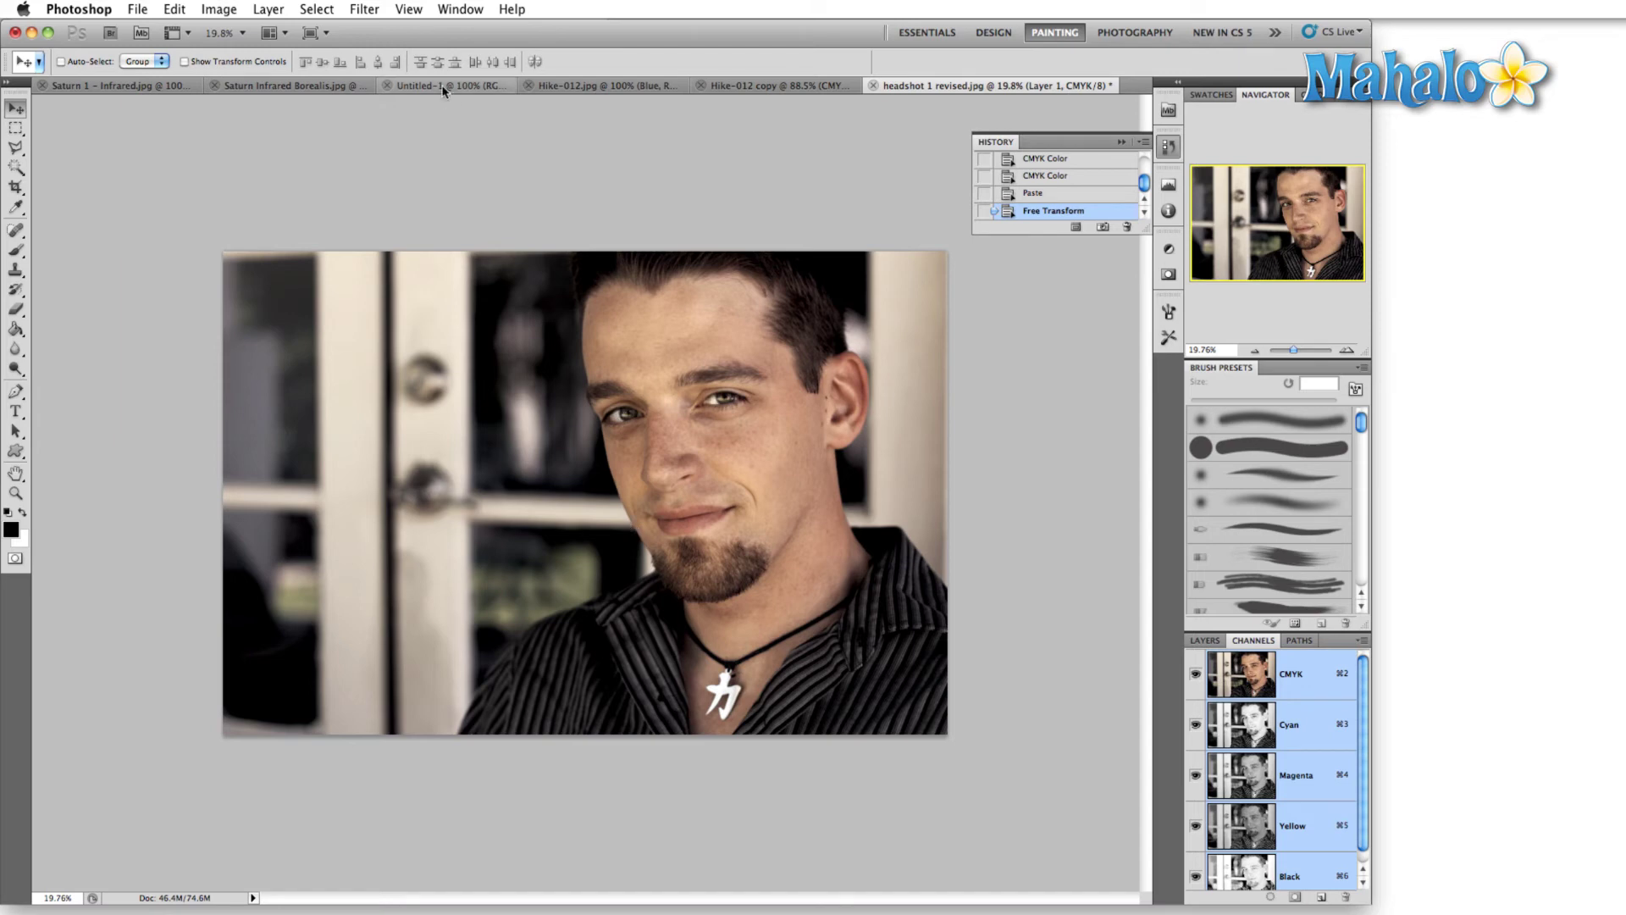
- Convert the headshot to Multichannel mode, accepting the flatten prompt
click(227, 12)
mouse_move(231, 30)
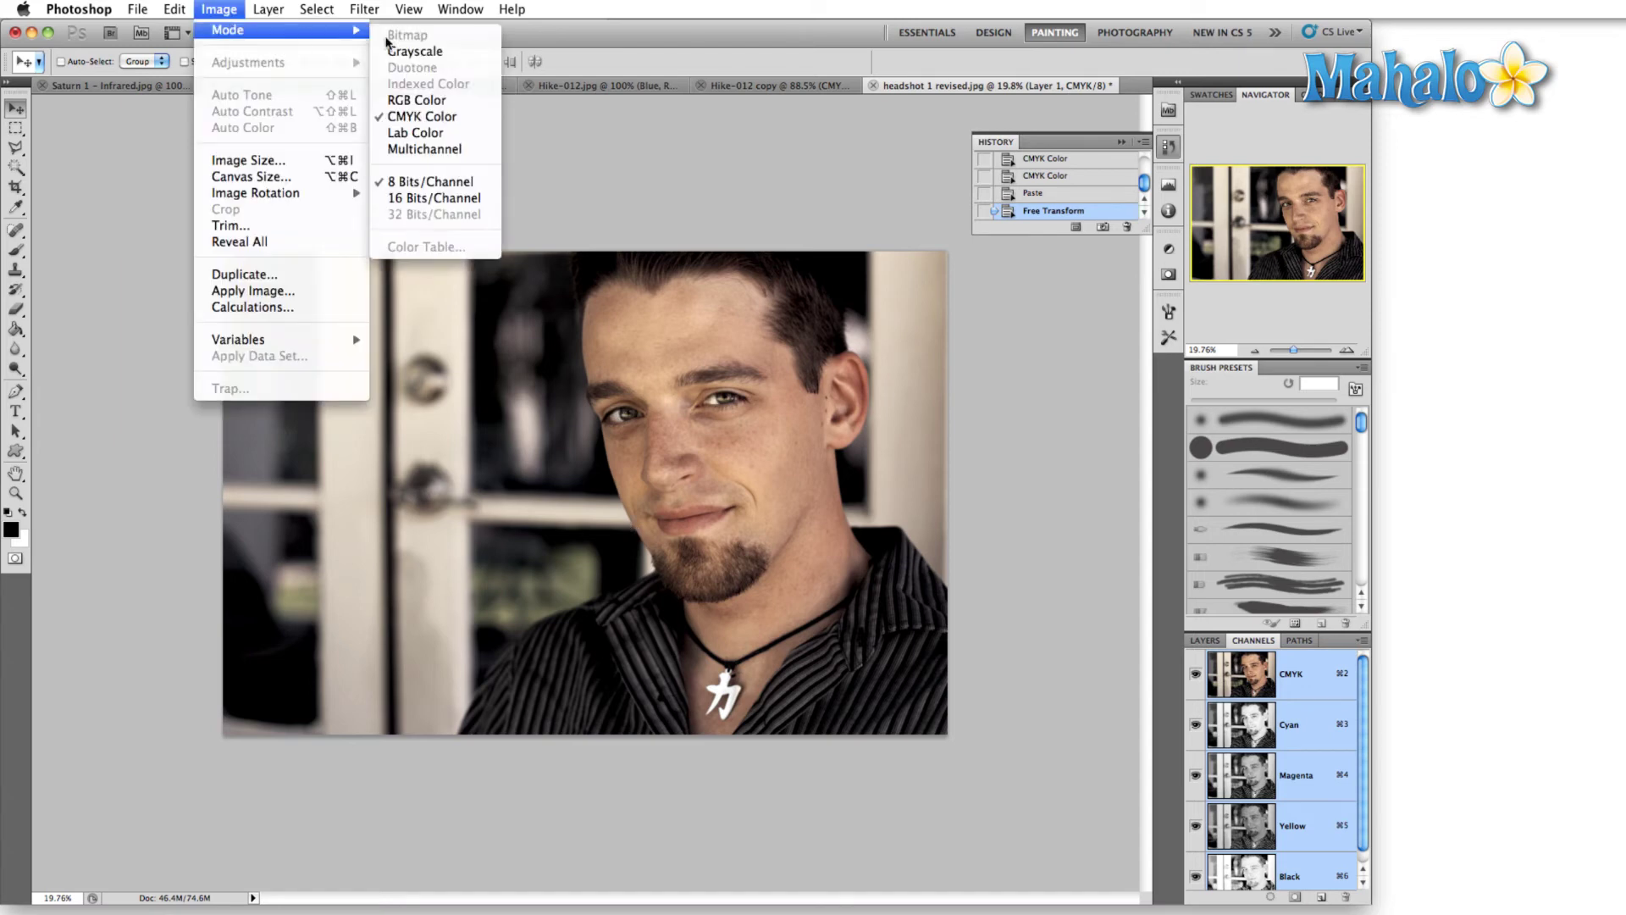
click(465, 150)
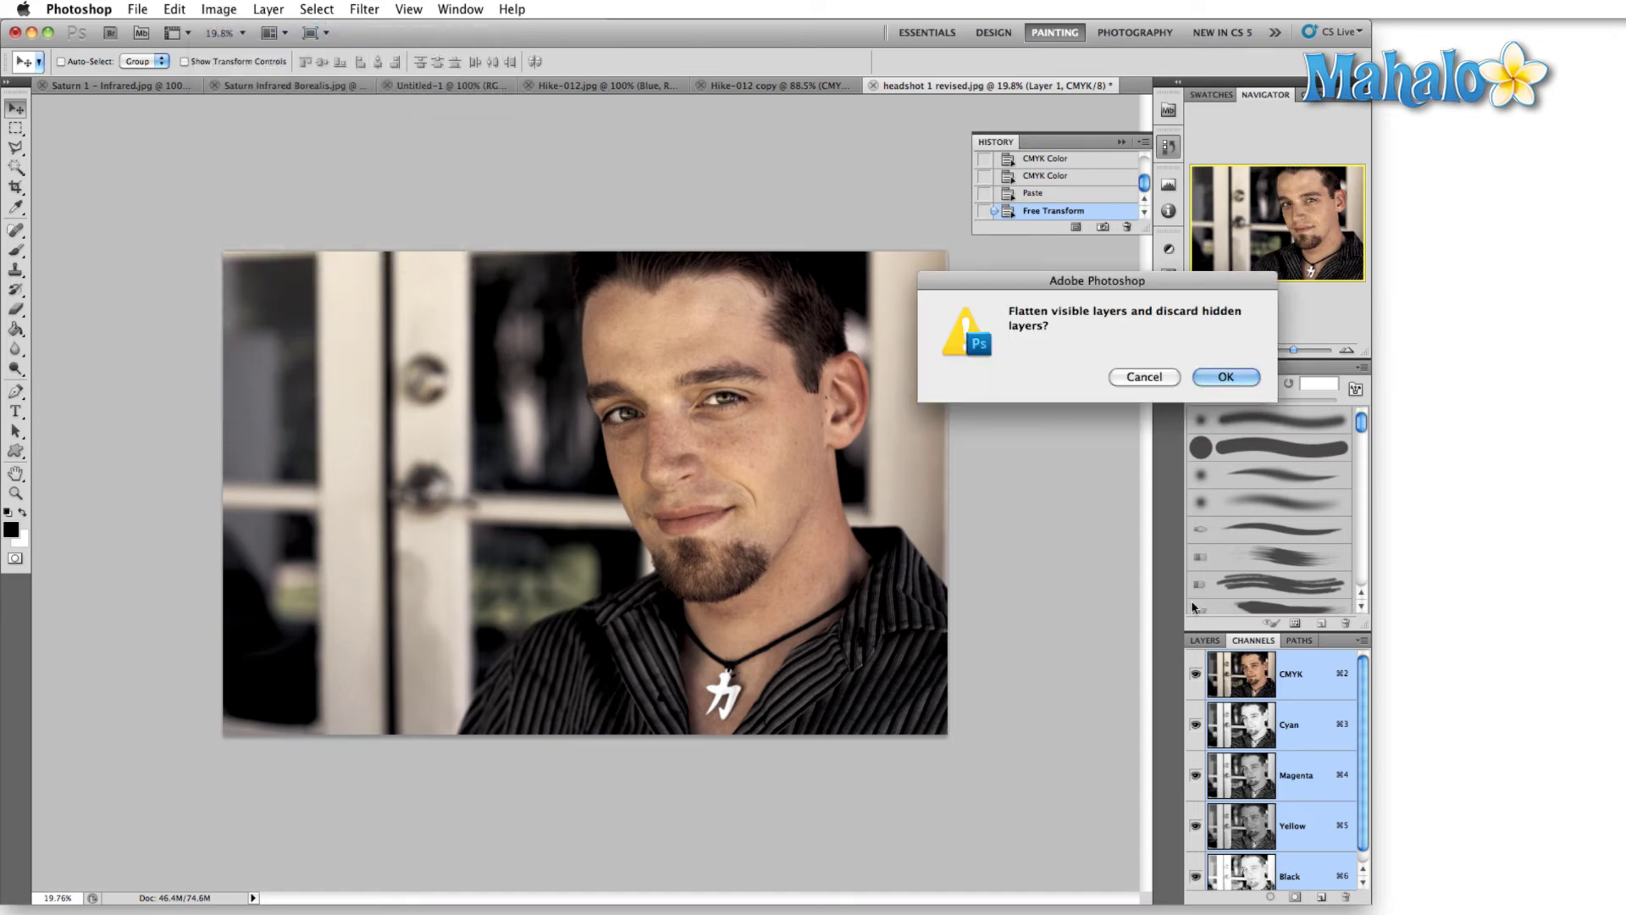
click(1236, 383)
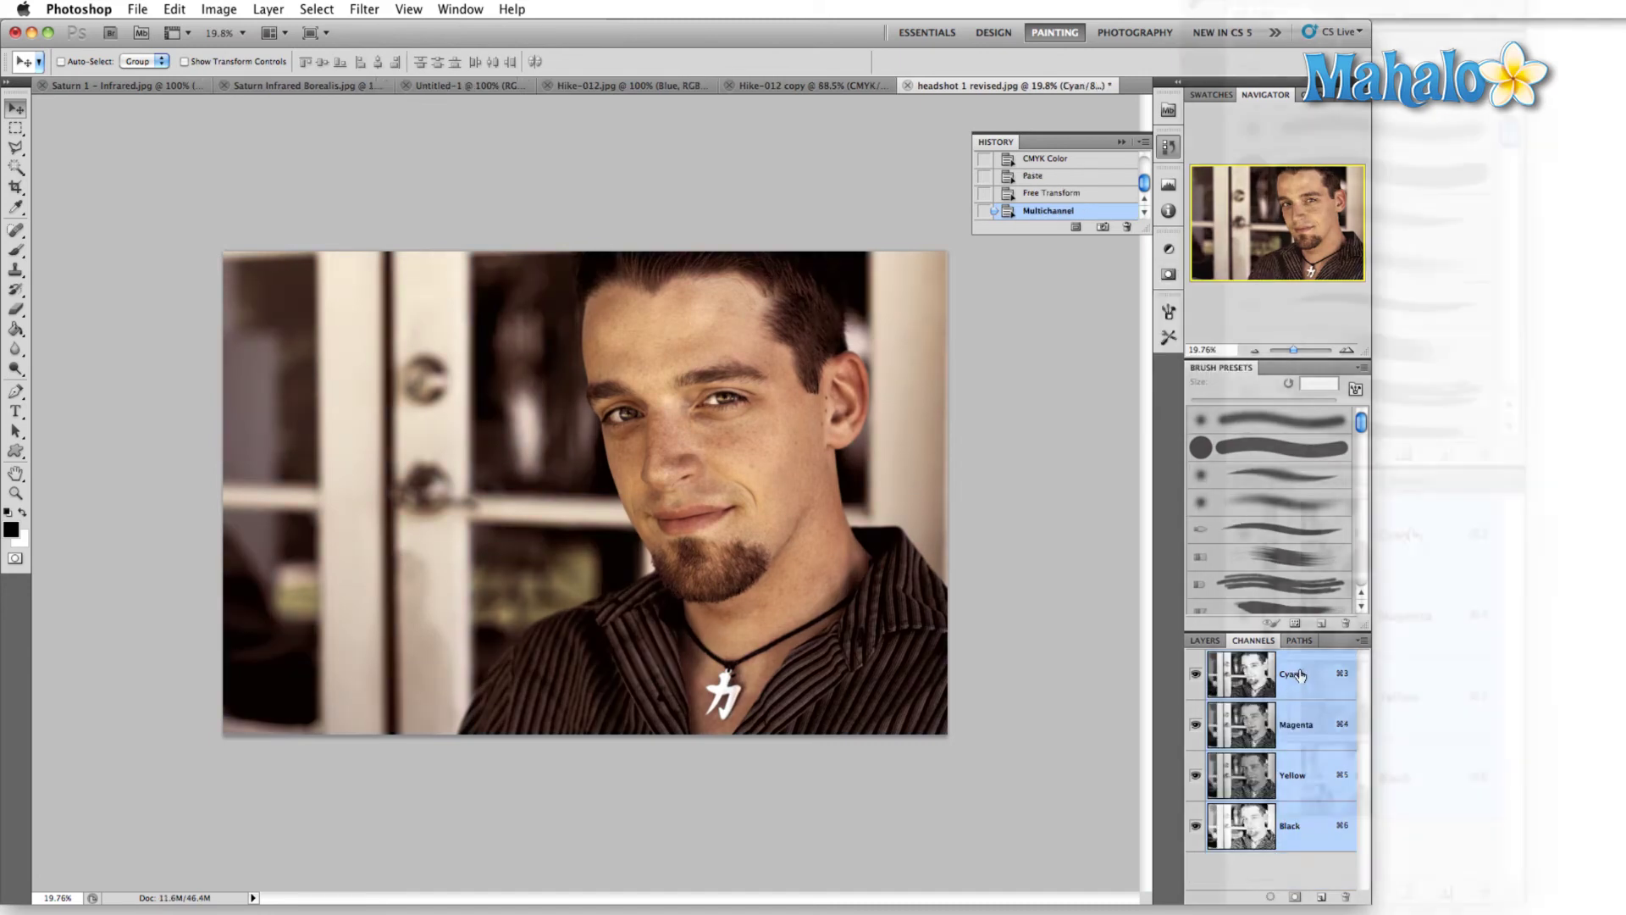
- Change the Cyan channel's ink colour to yellow (cyan 0, yellow 100)
click(1296, 681)
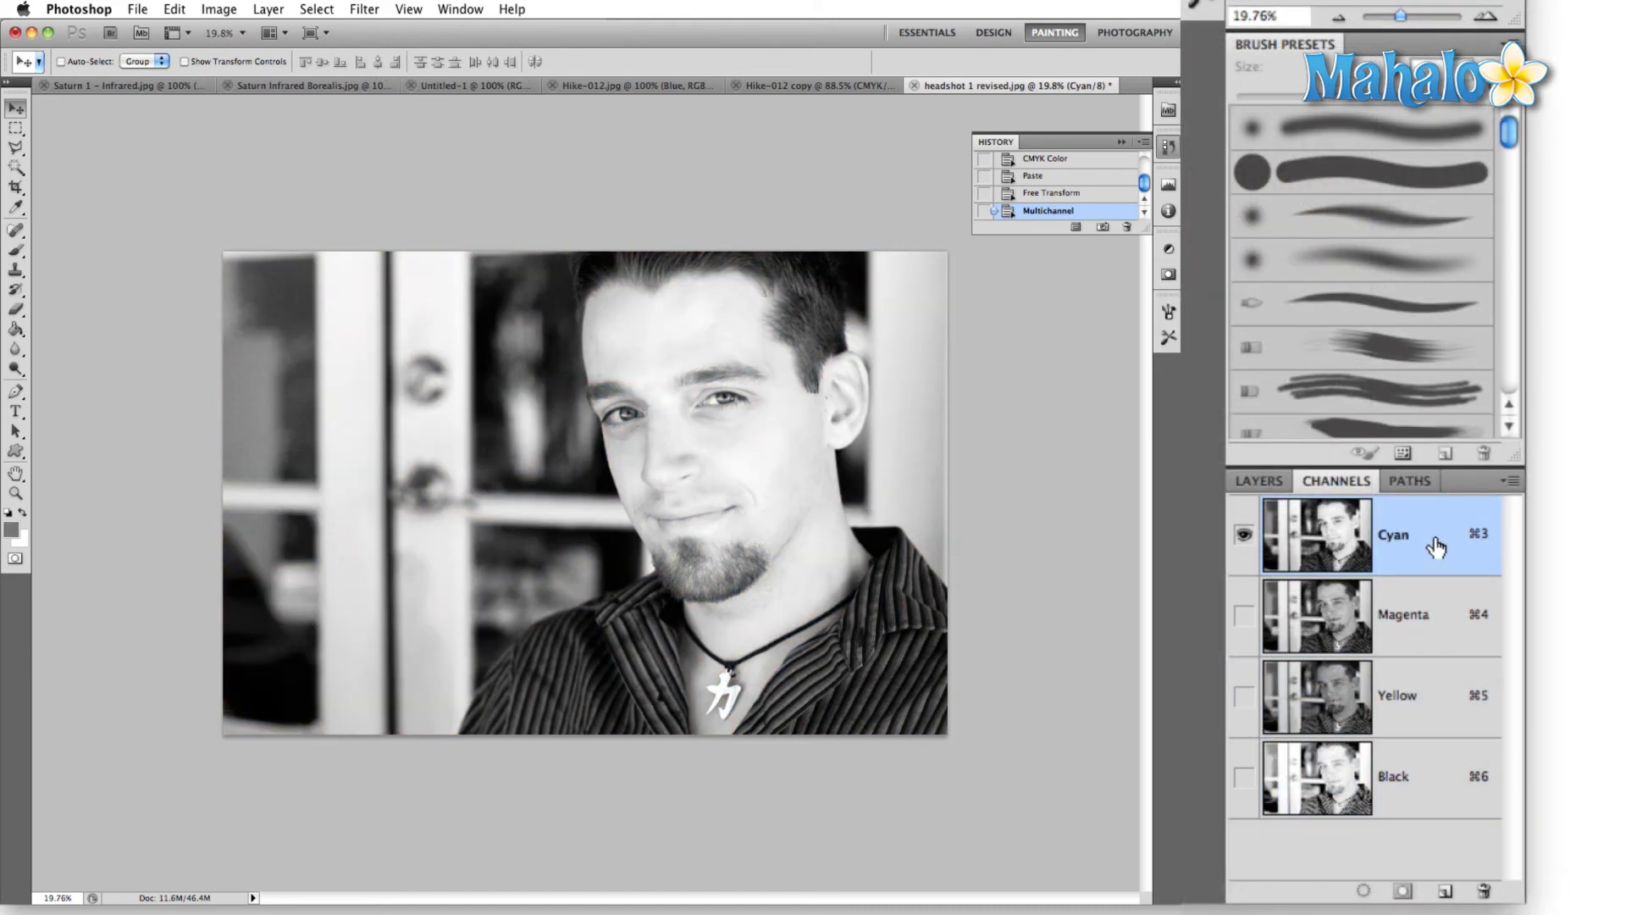
double_click(1434, 546)
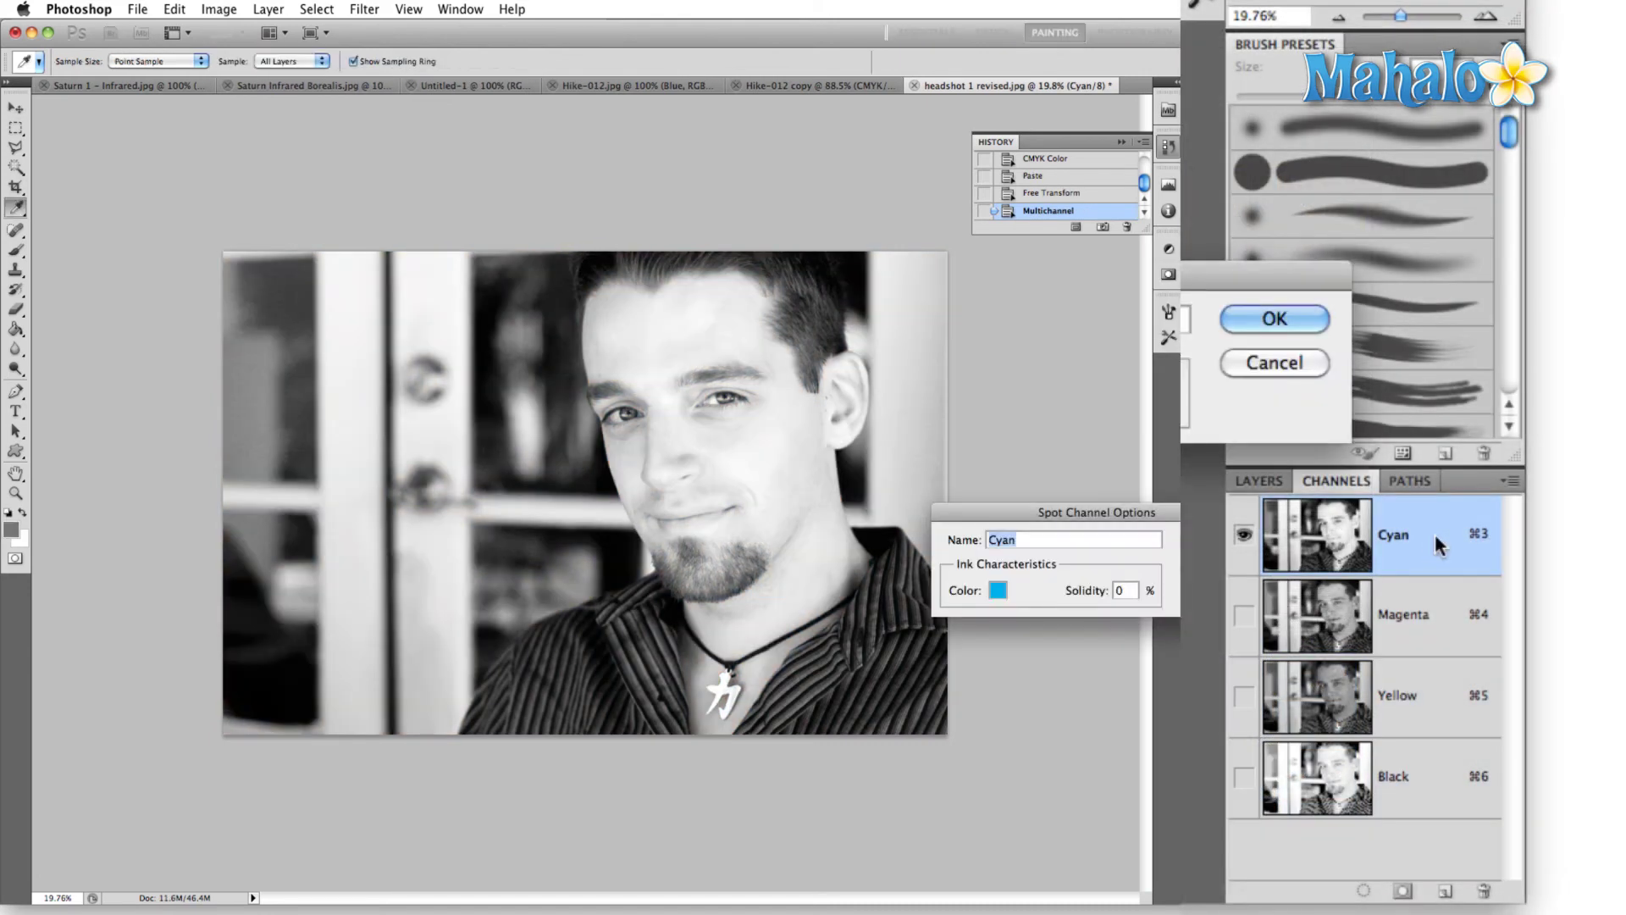
click(999, 598)
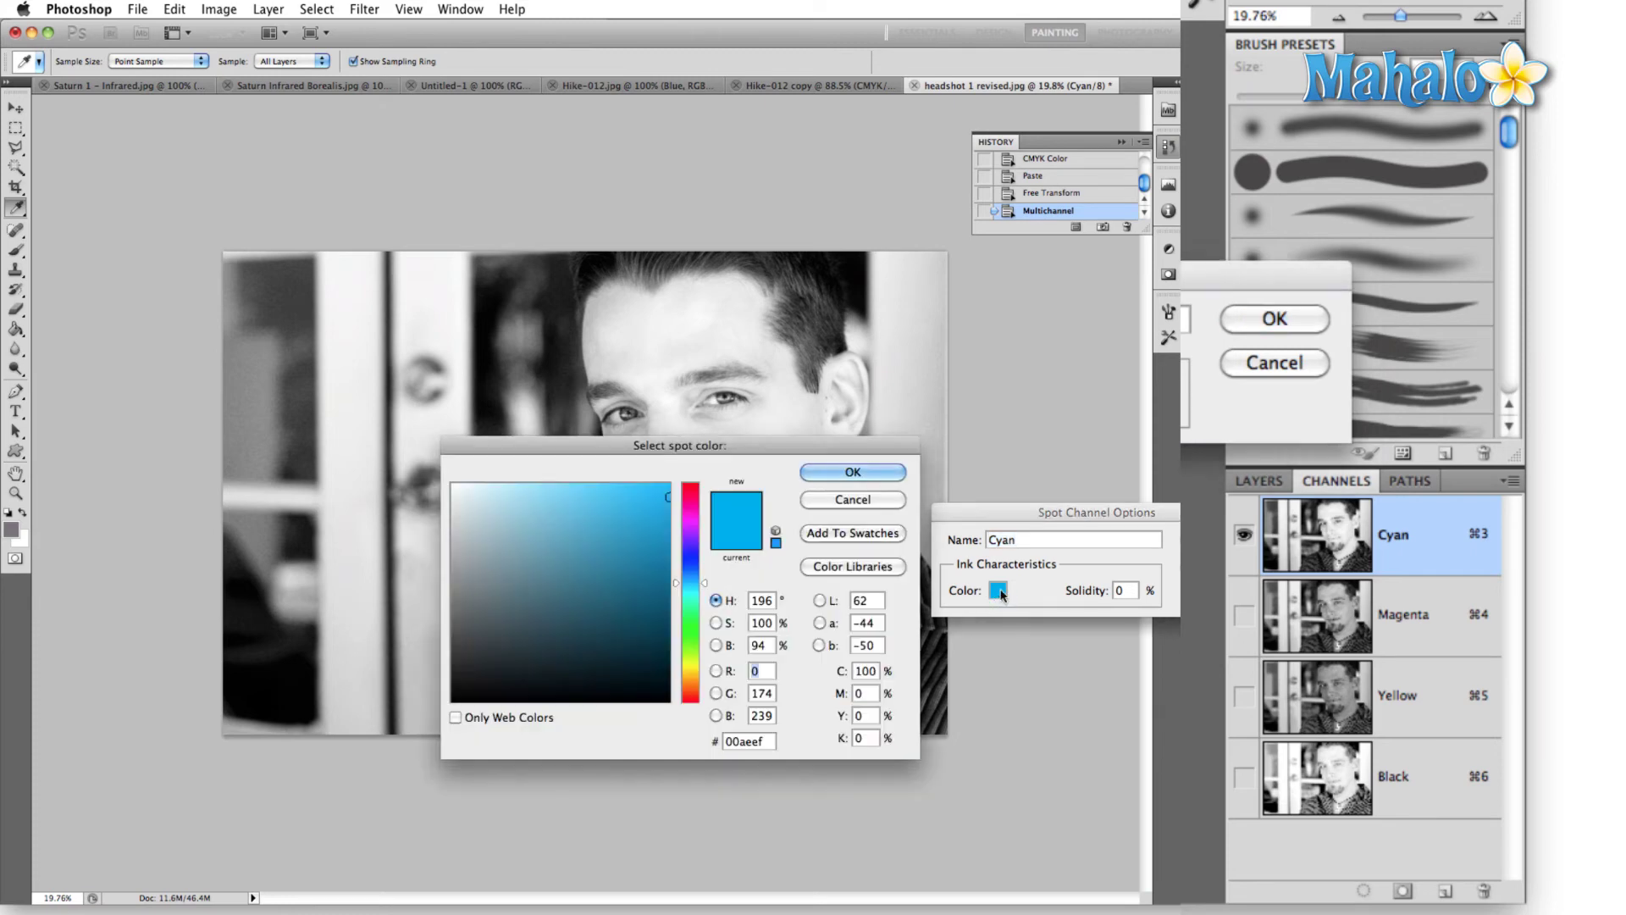
double_click(862, 670)
text(0)
key(Tab)
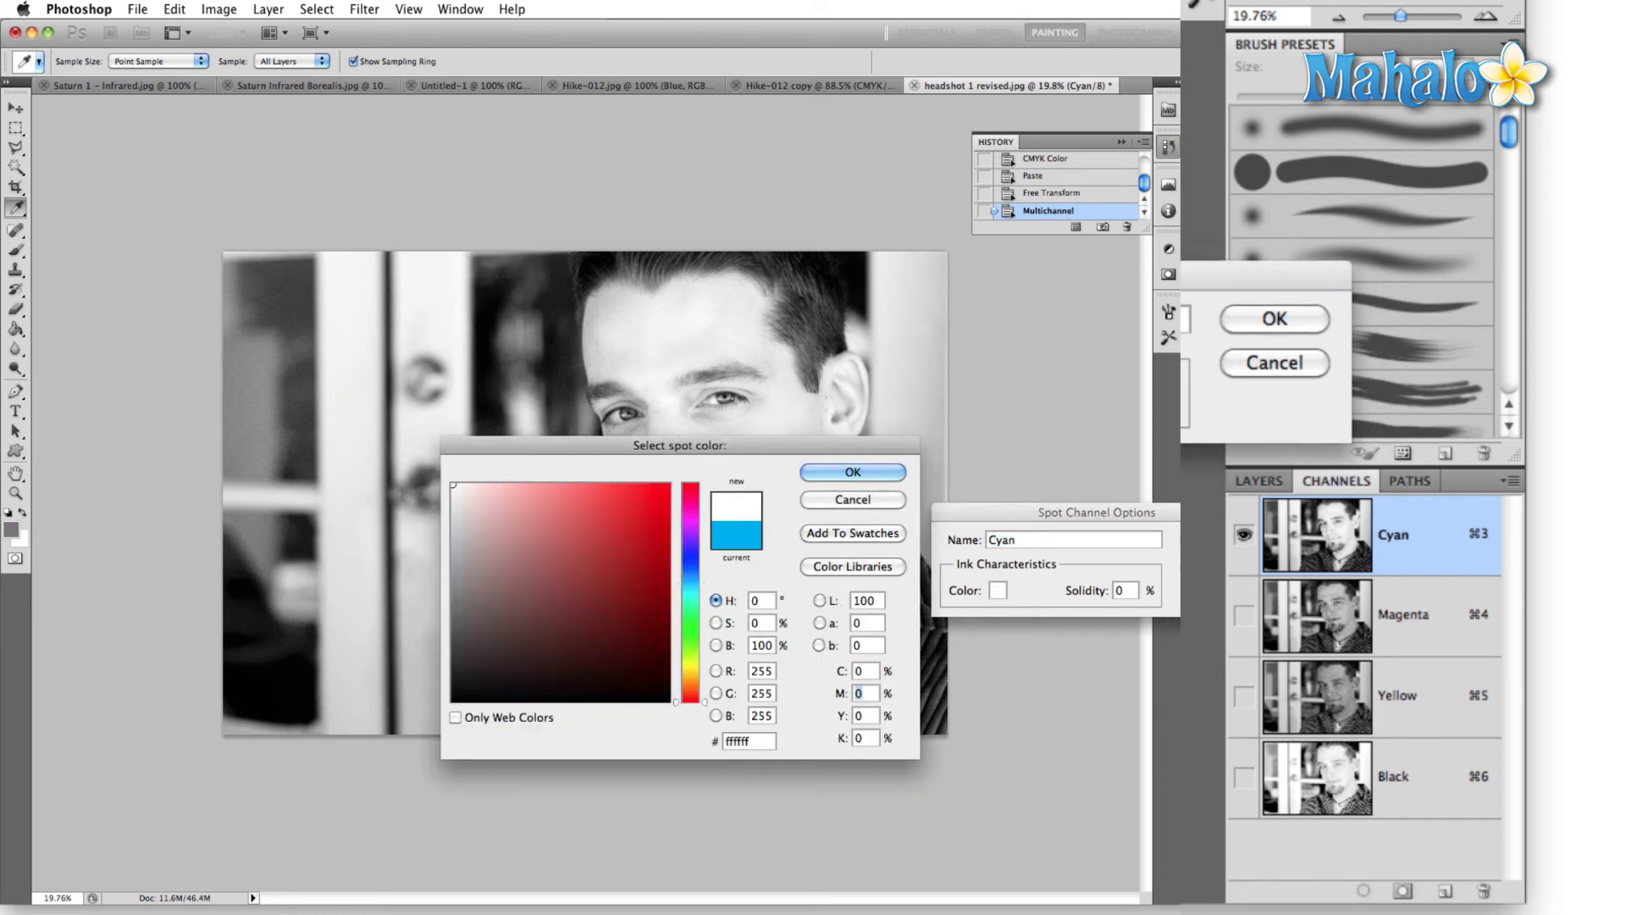
key(Tab)
text(100)
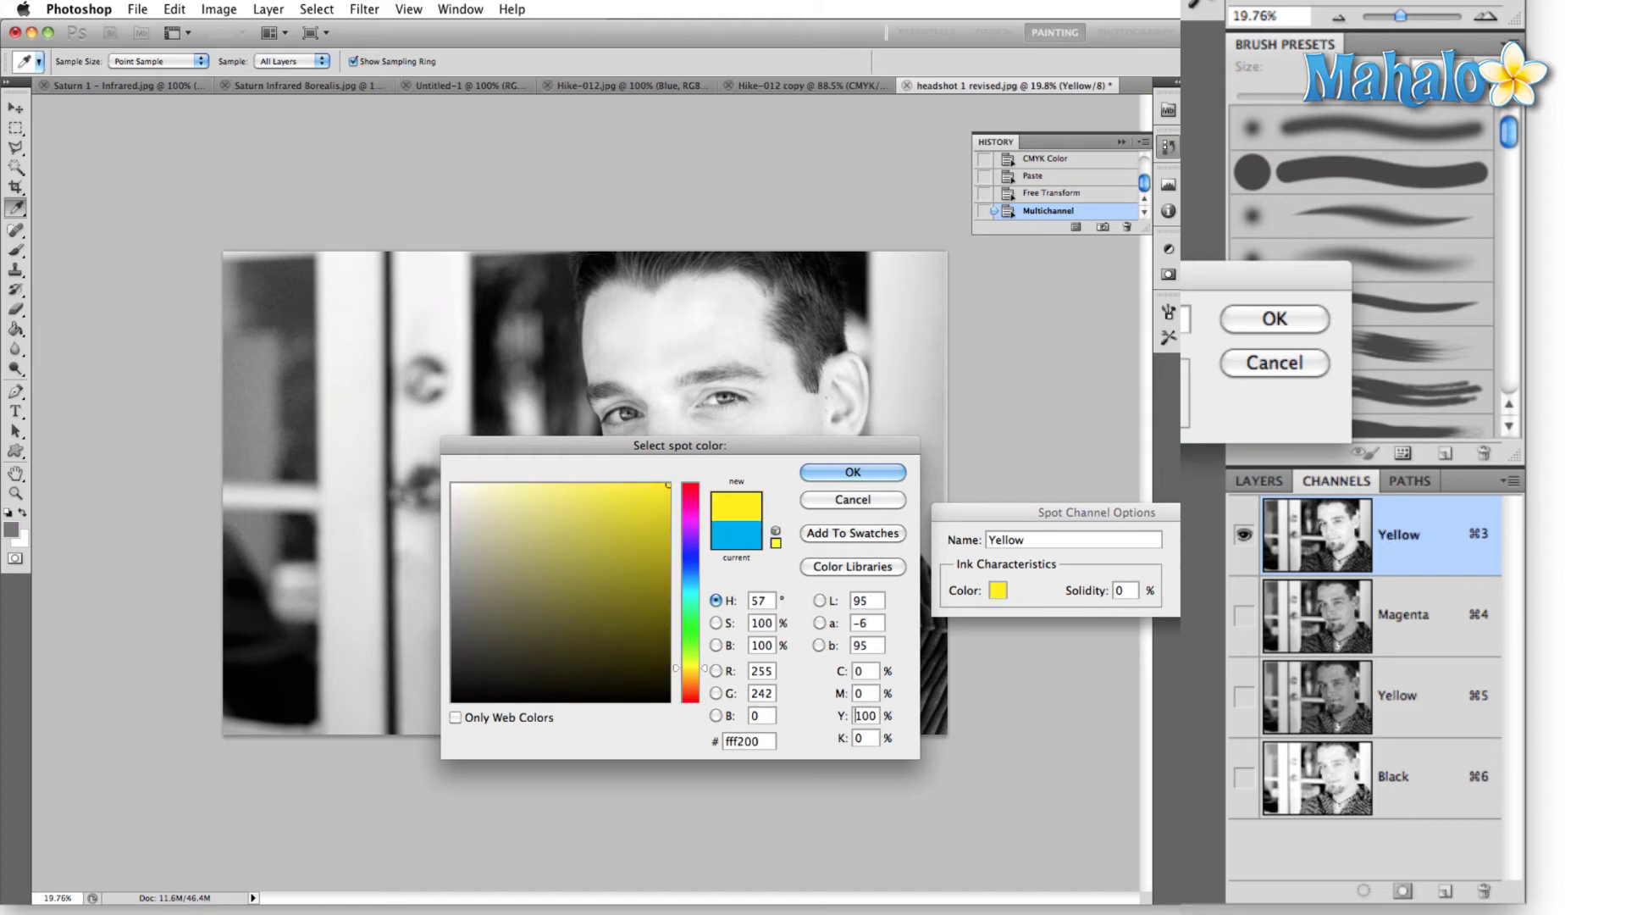
key(Return)
click(1283, 328)
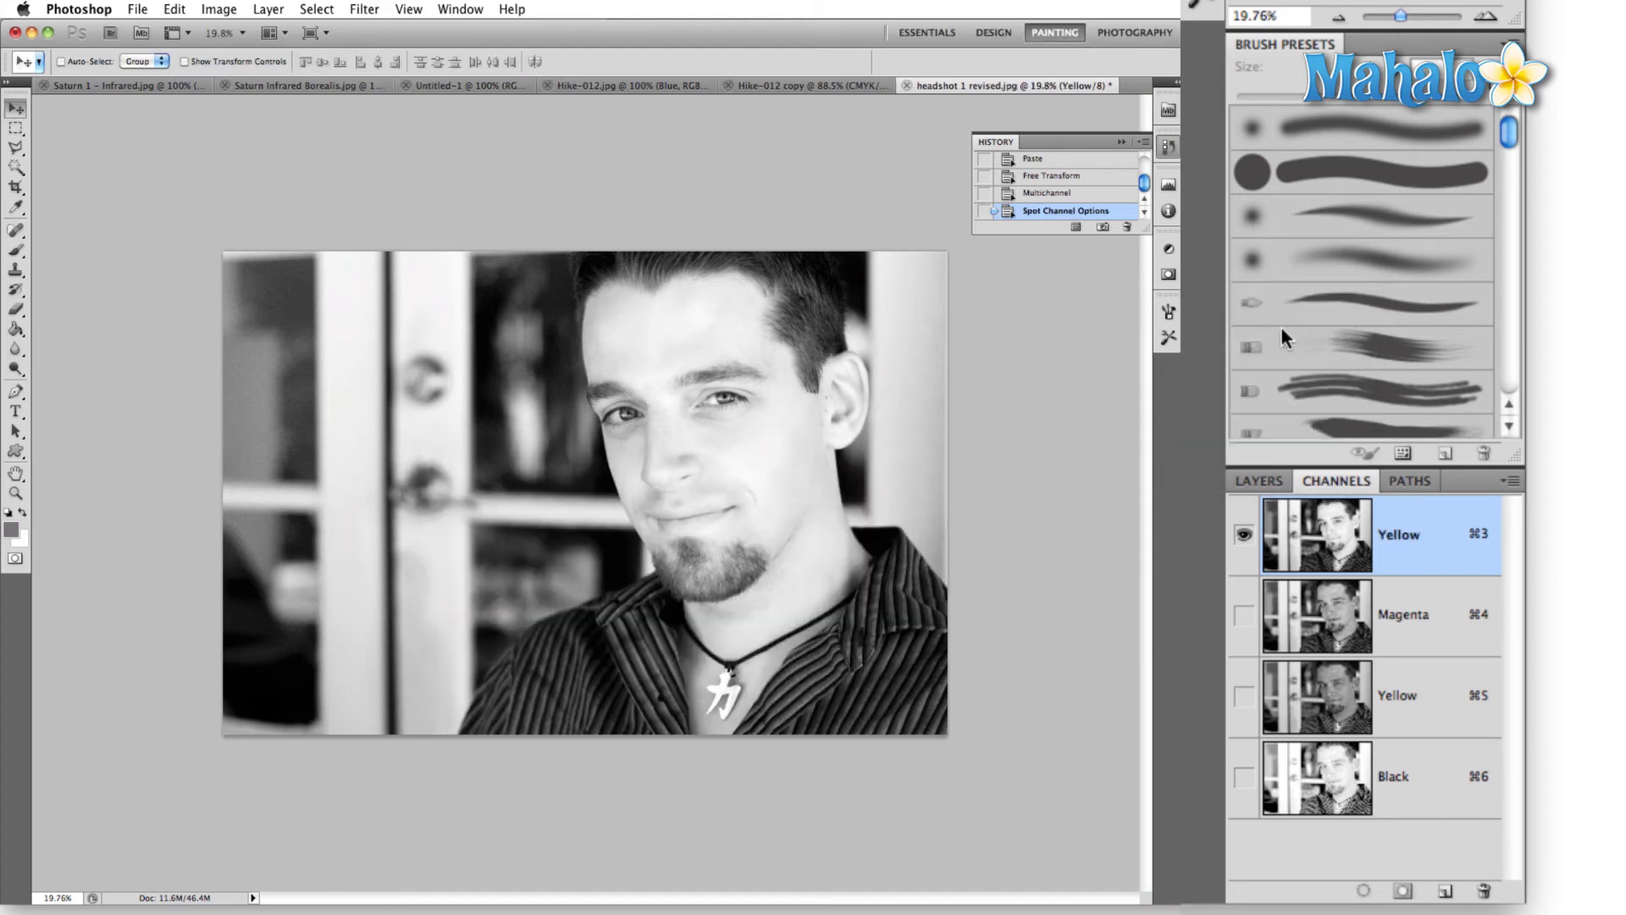
- Change the Yellow channel's ink to cyan (yellow 0, cyan 100) and reorder it as Cyan at the top, Yellow third
double_click(1436, 713)
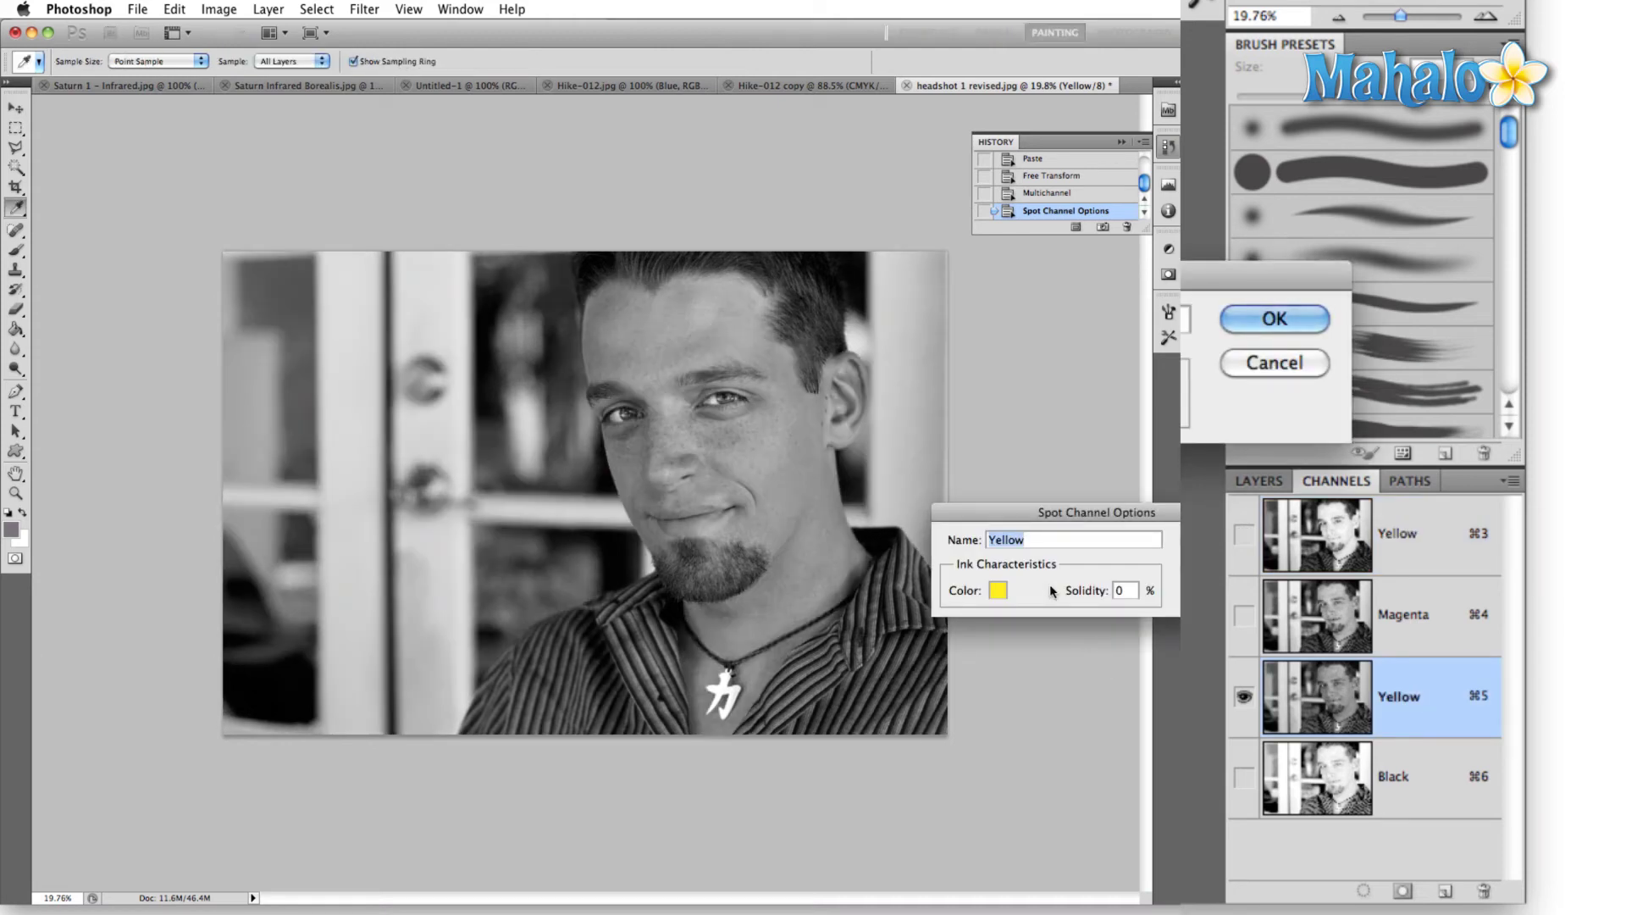
click(999, 591)
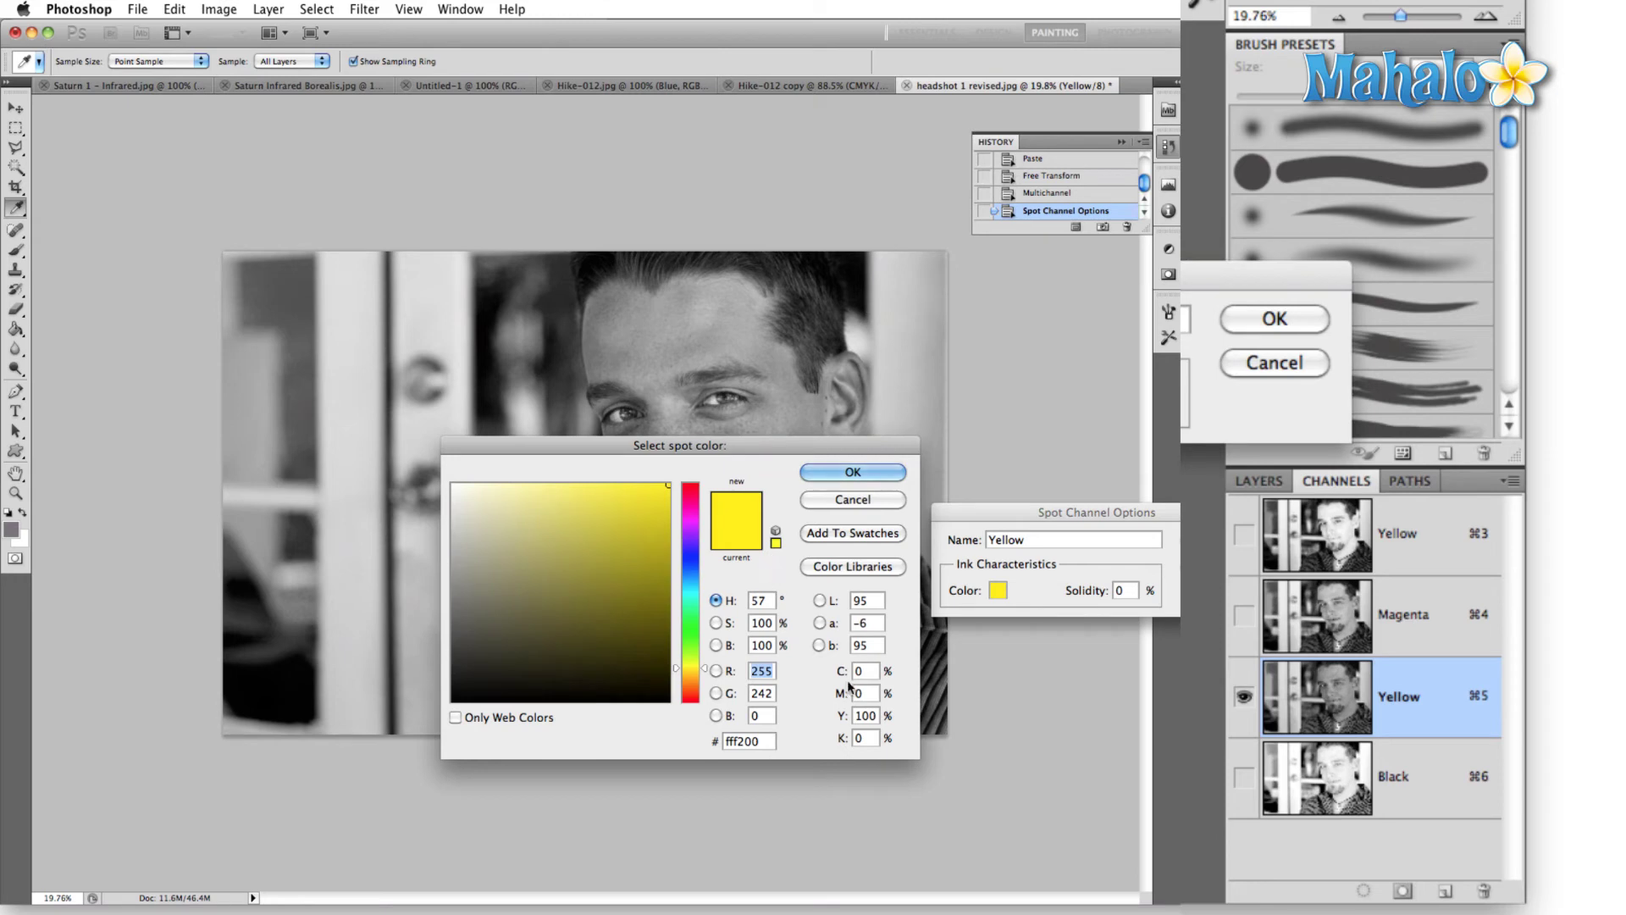
double_click(865, 715)
text(0)
key(Tab)
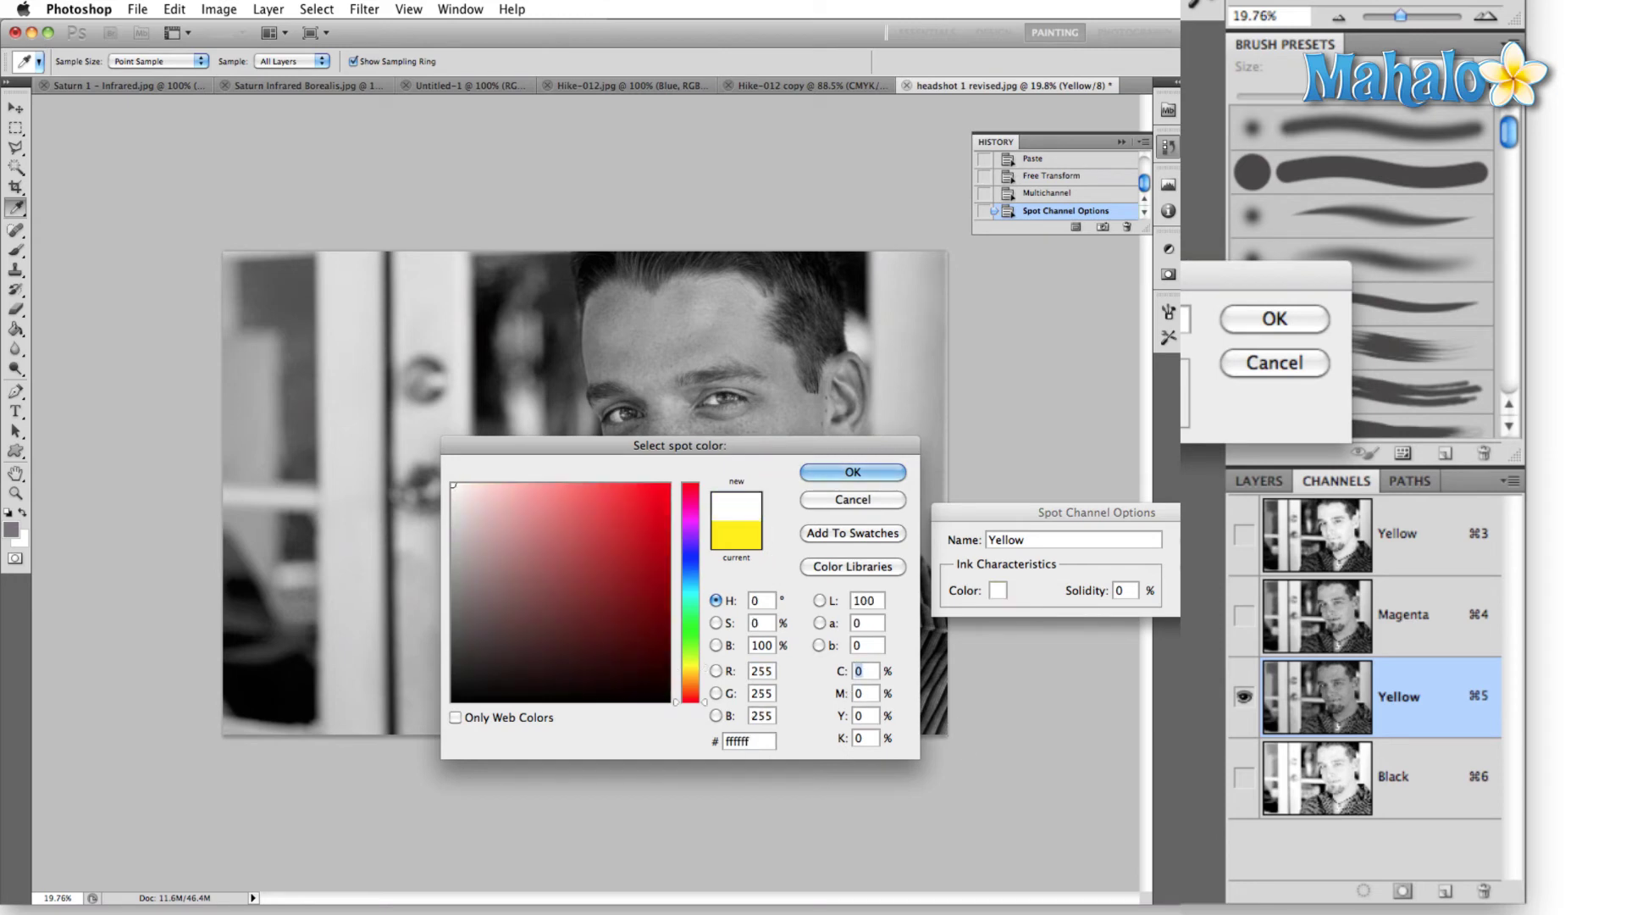
text(100)
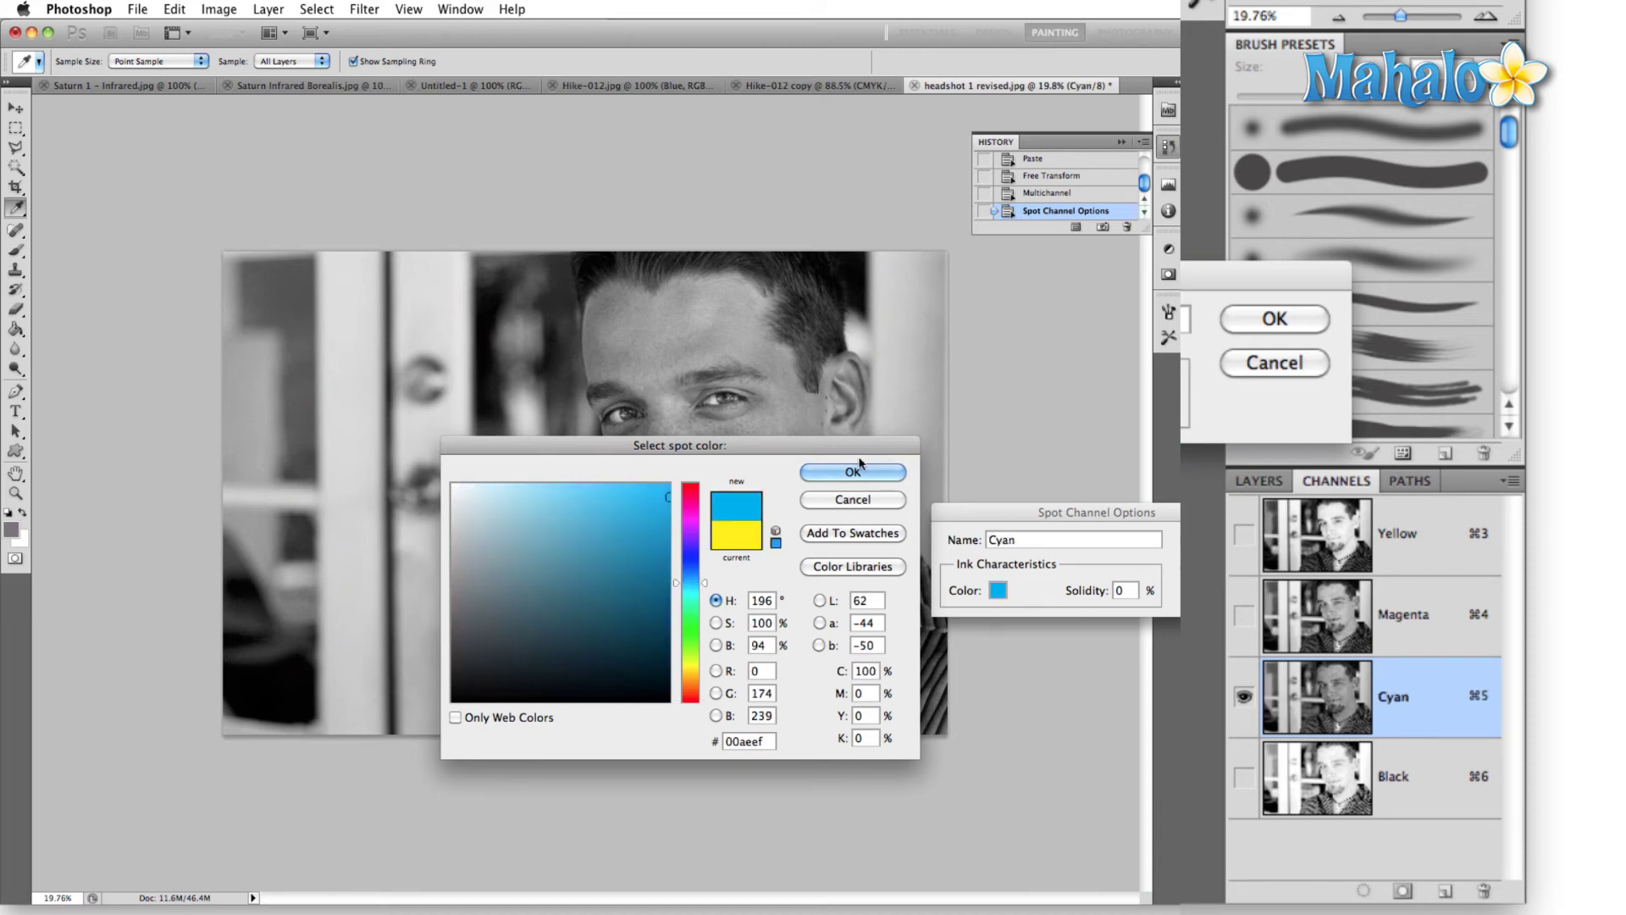
click(853, 471)
click(1275, 318)
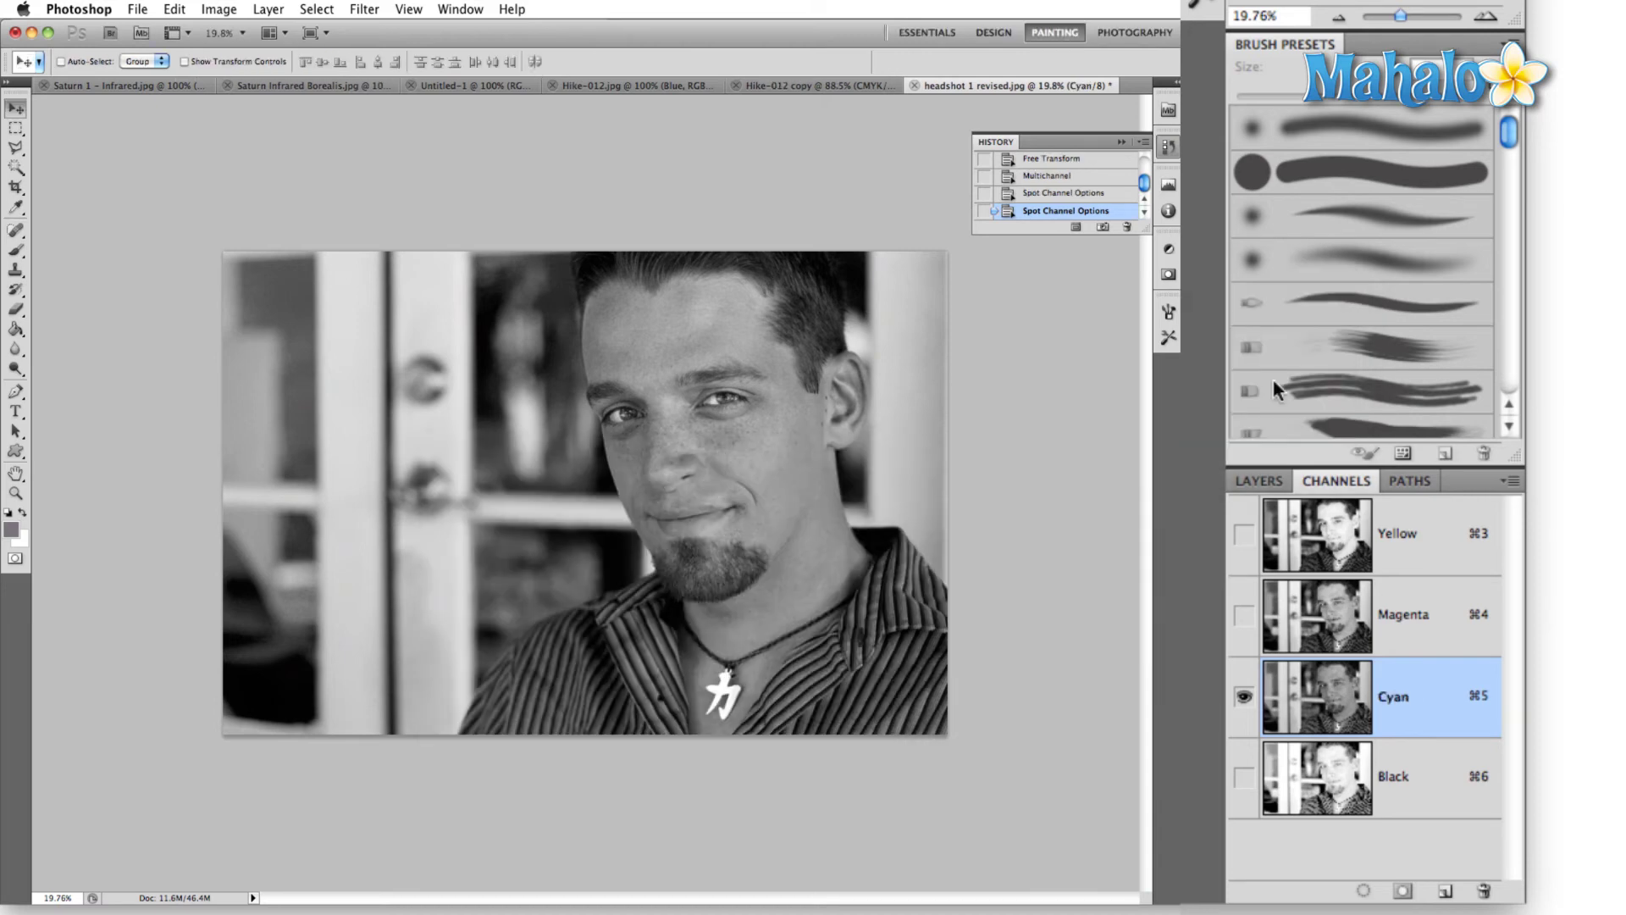
drag(1439, 721, 1427, 542)
drag(1426, 616, 1419, 710)
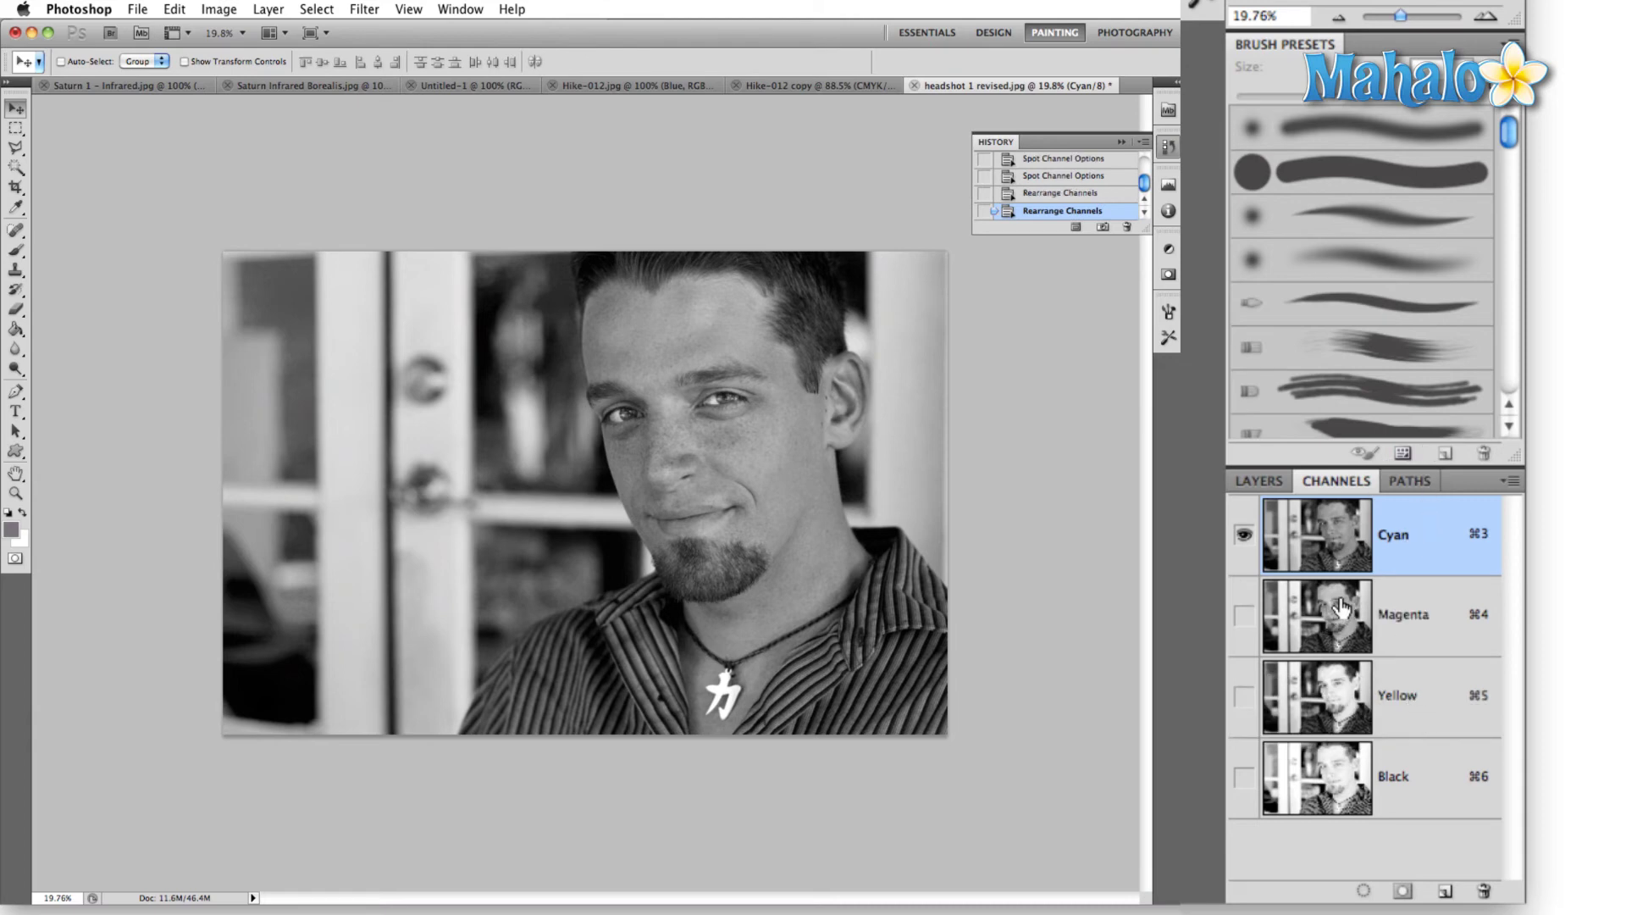
- Make the Magenta, Yellow and Black channels visible alongside Cyan
click(1243, 616)
click(1243, 696)
click(1244, 776)
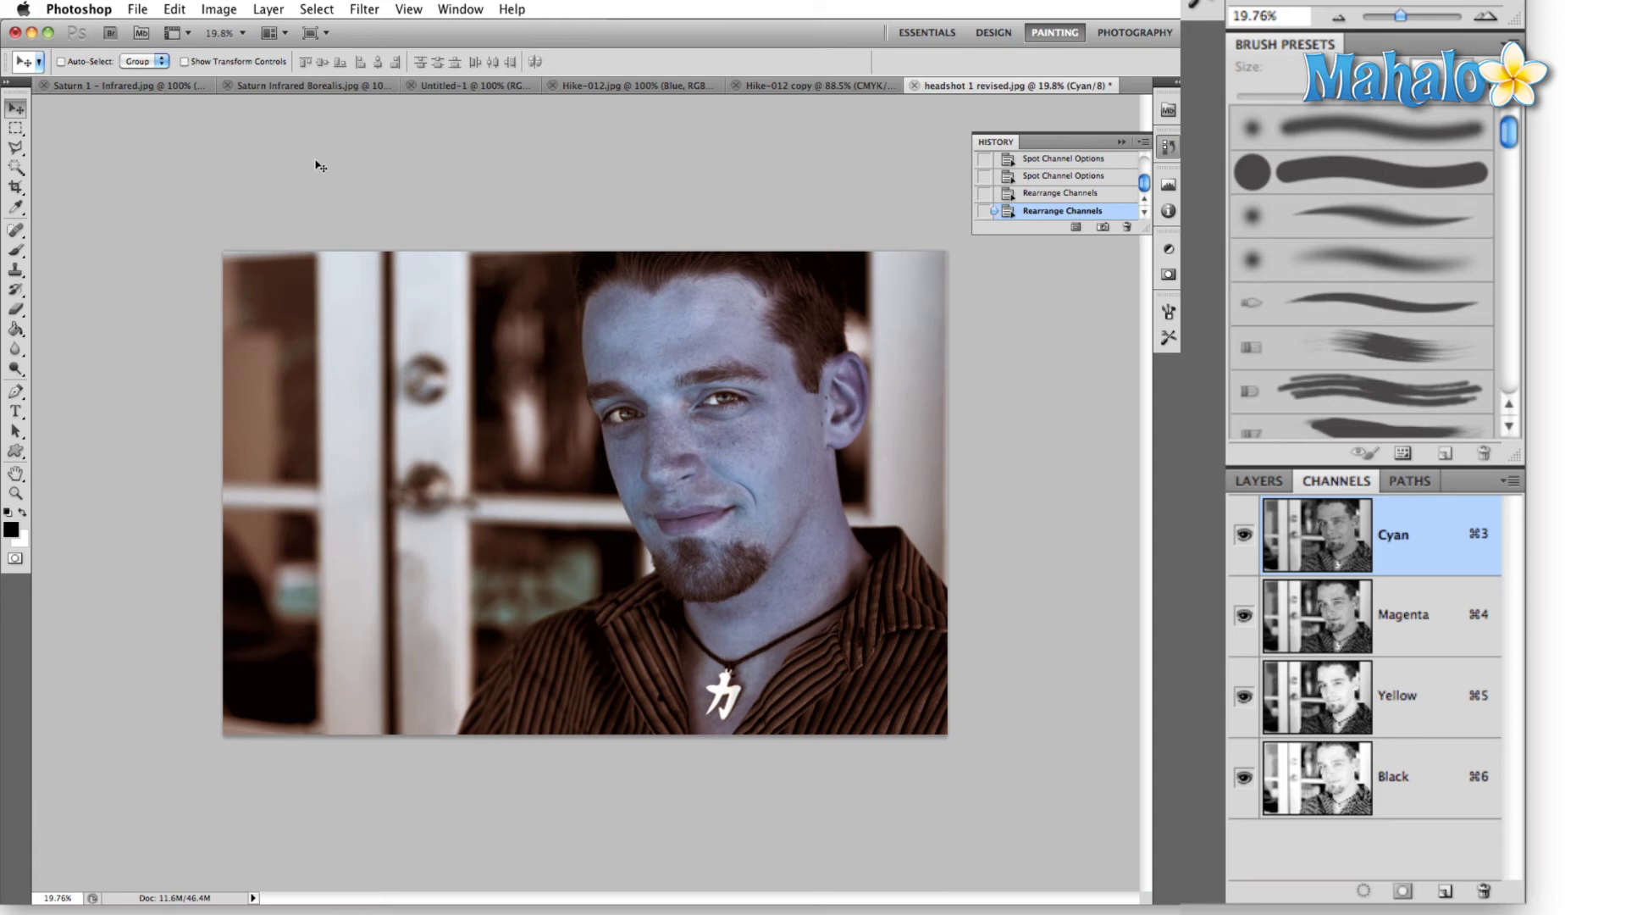
- Convert the image back to CMYK Color mode, accepting the profile warning
click(202, 8)
mouse_move(258, 36)
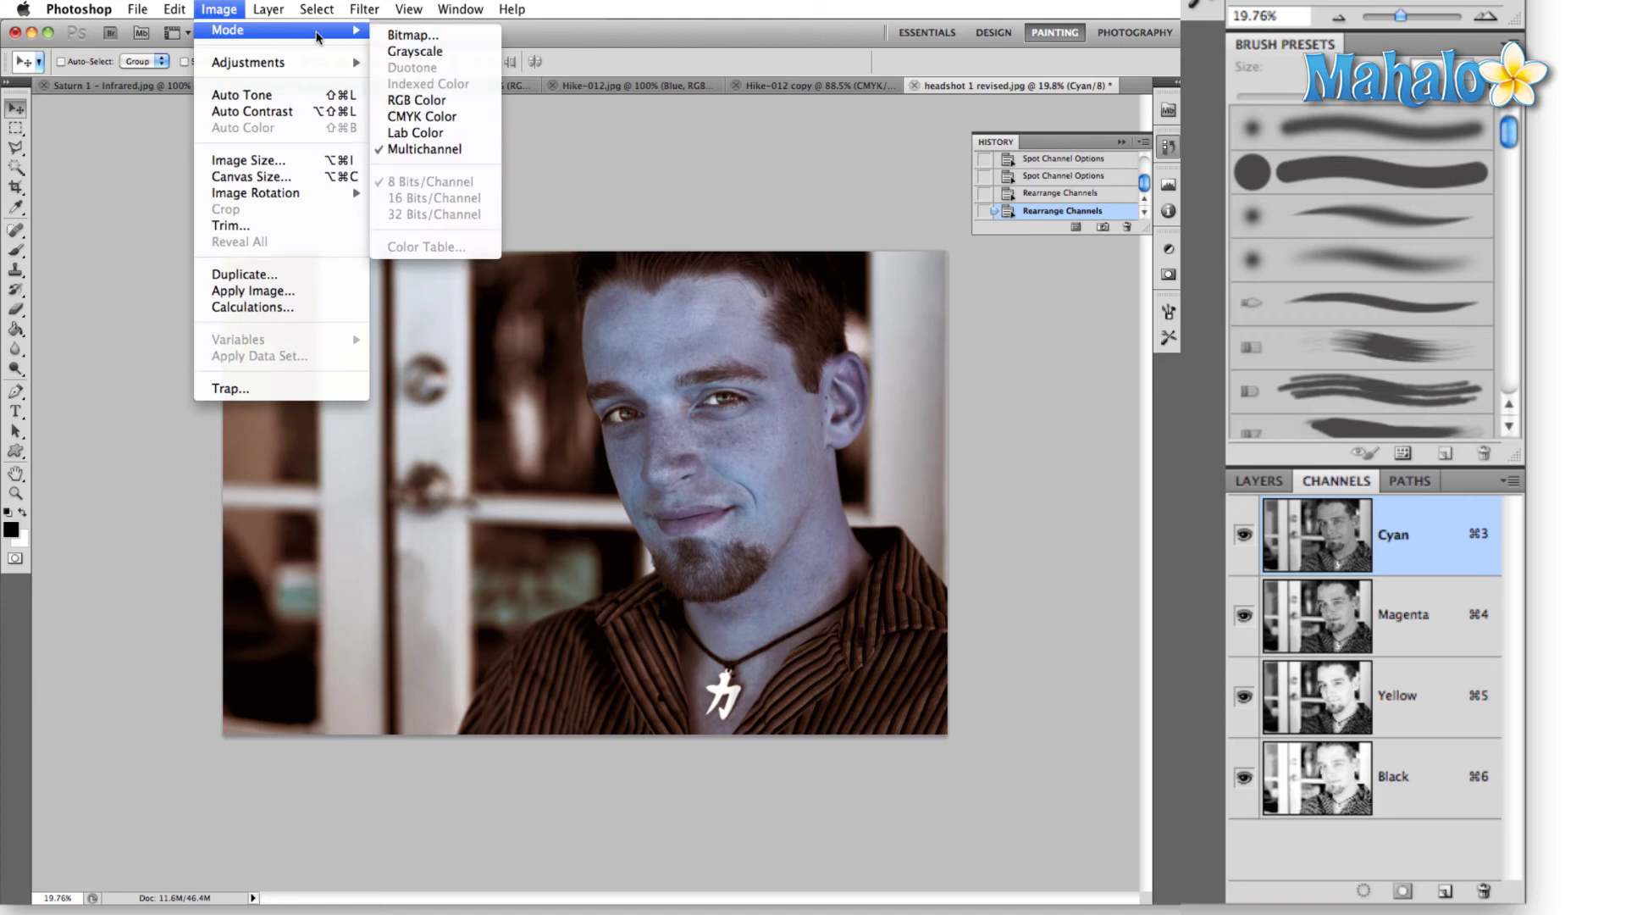
click(481, 123)
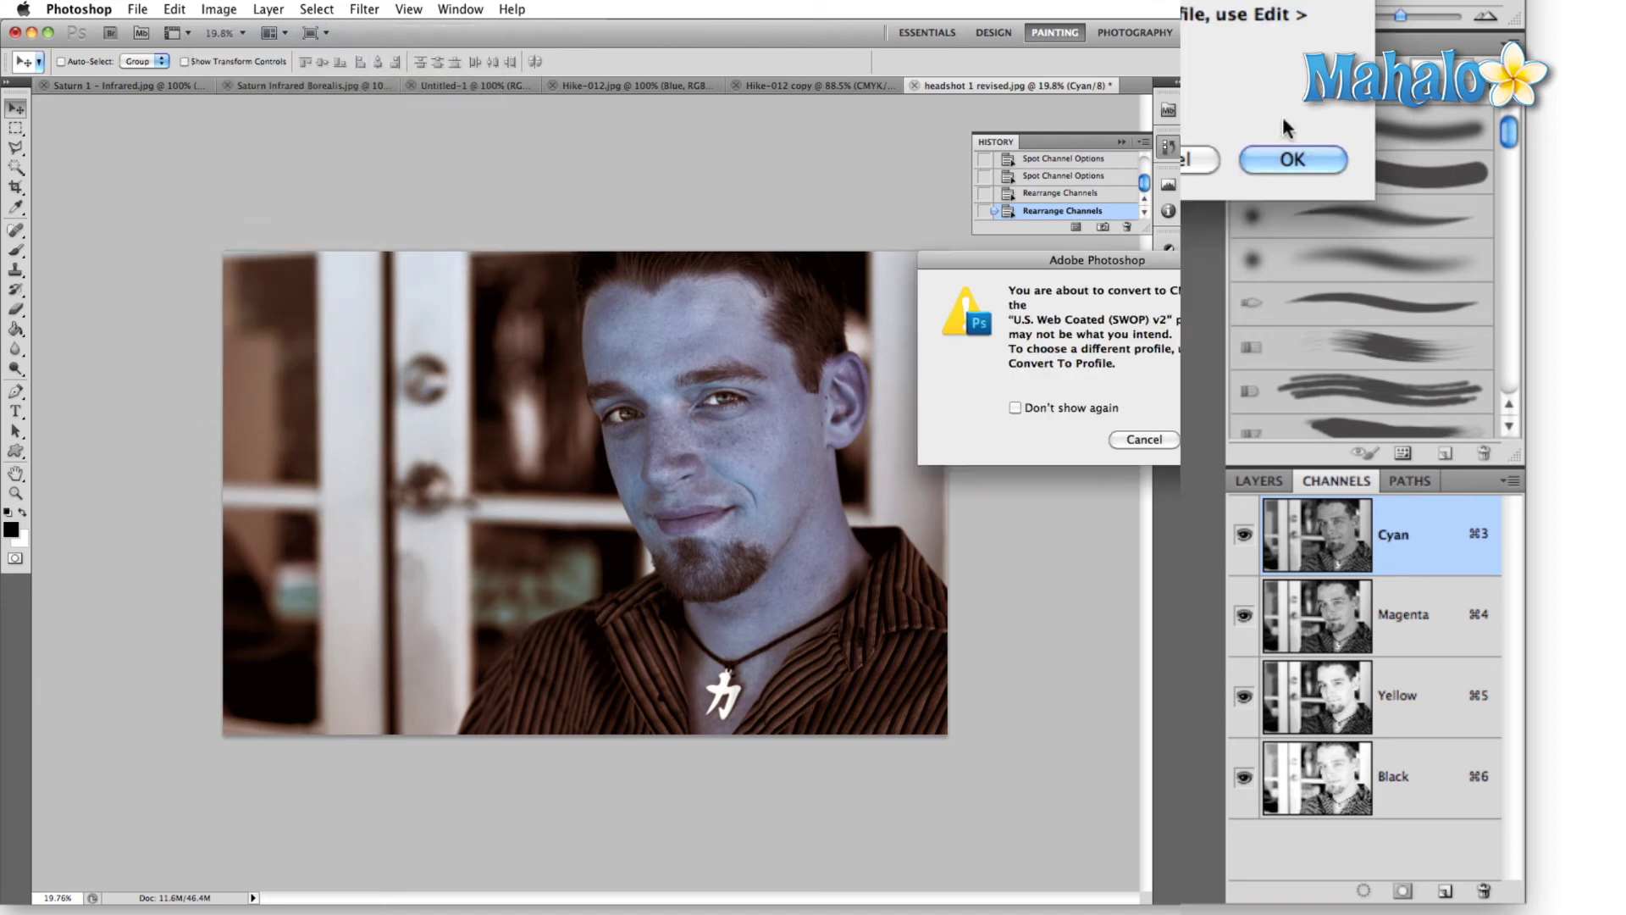
click(1282, 146)
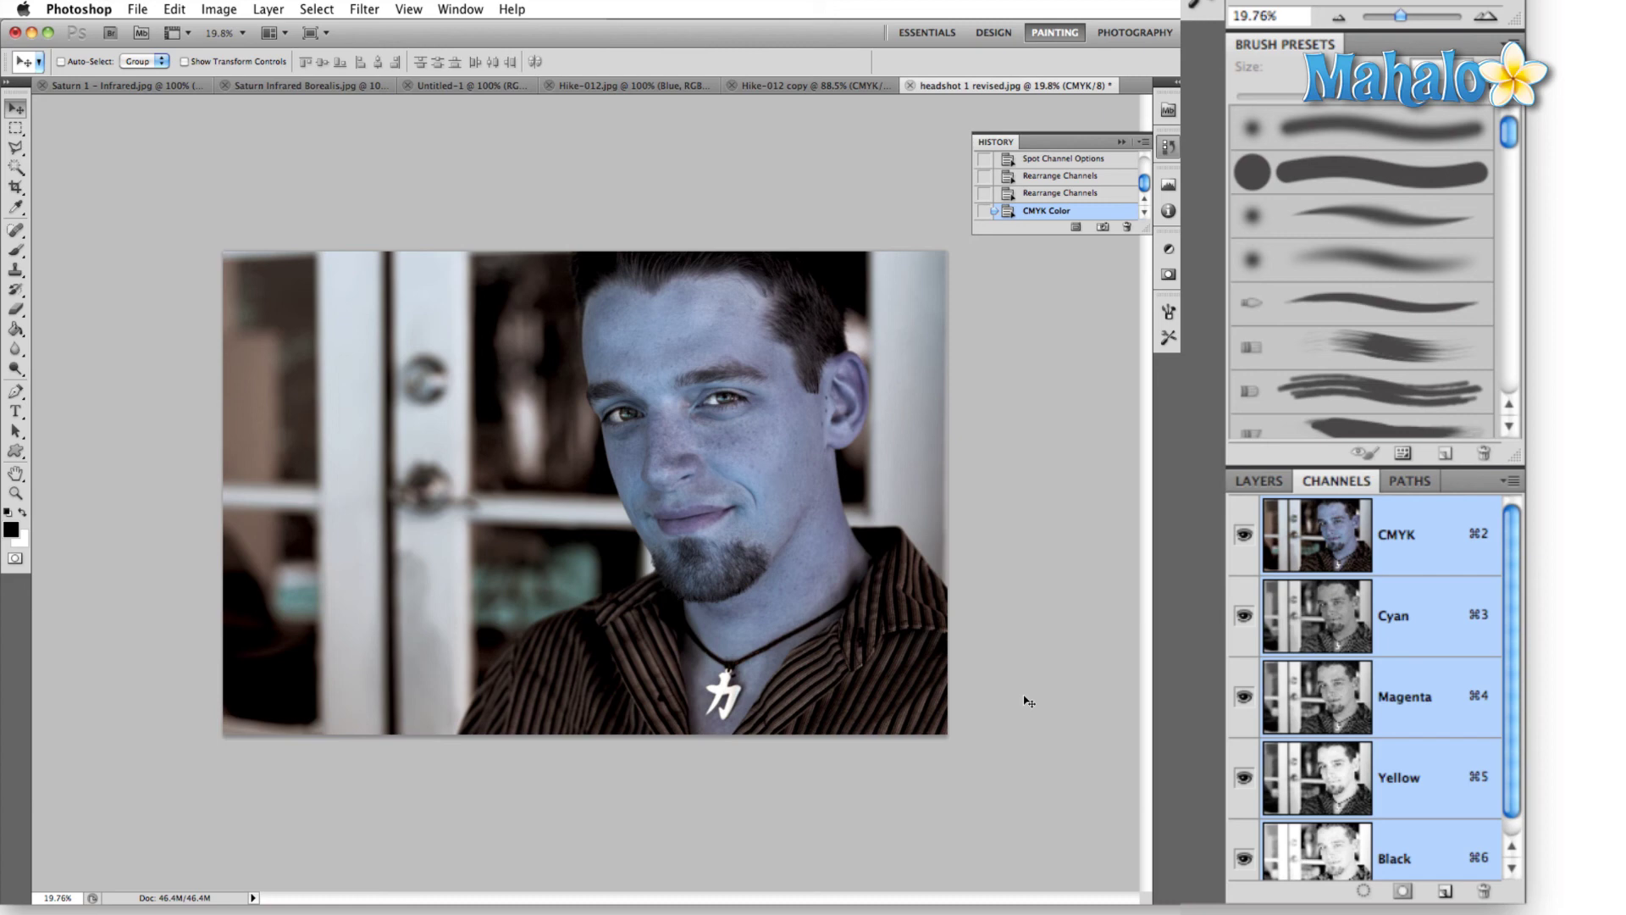
click(338, 85)
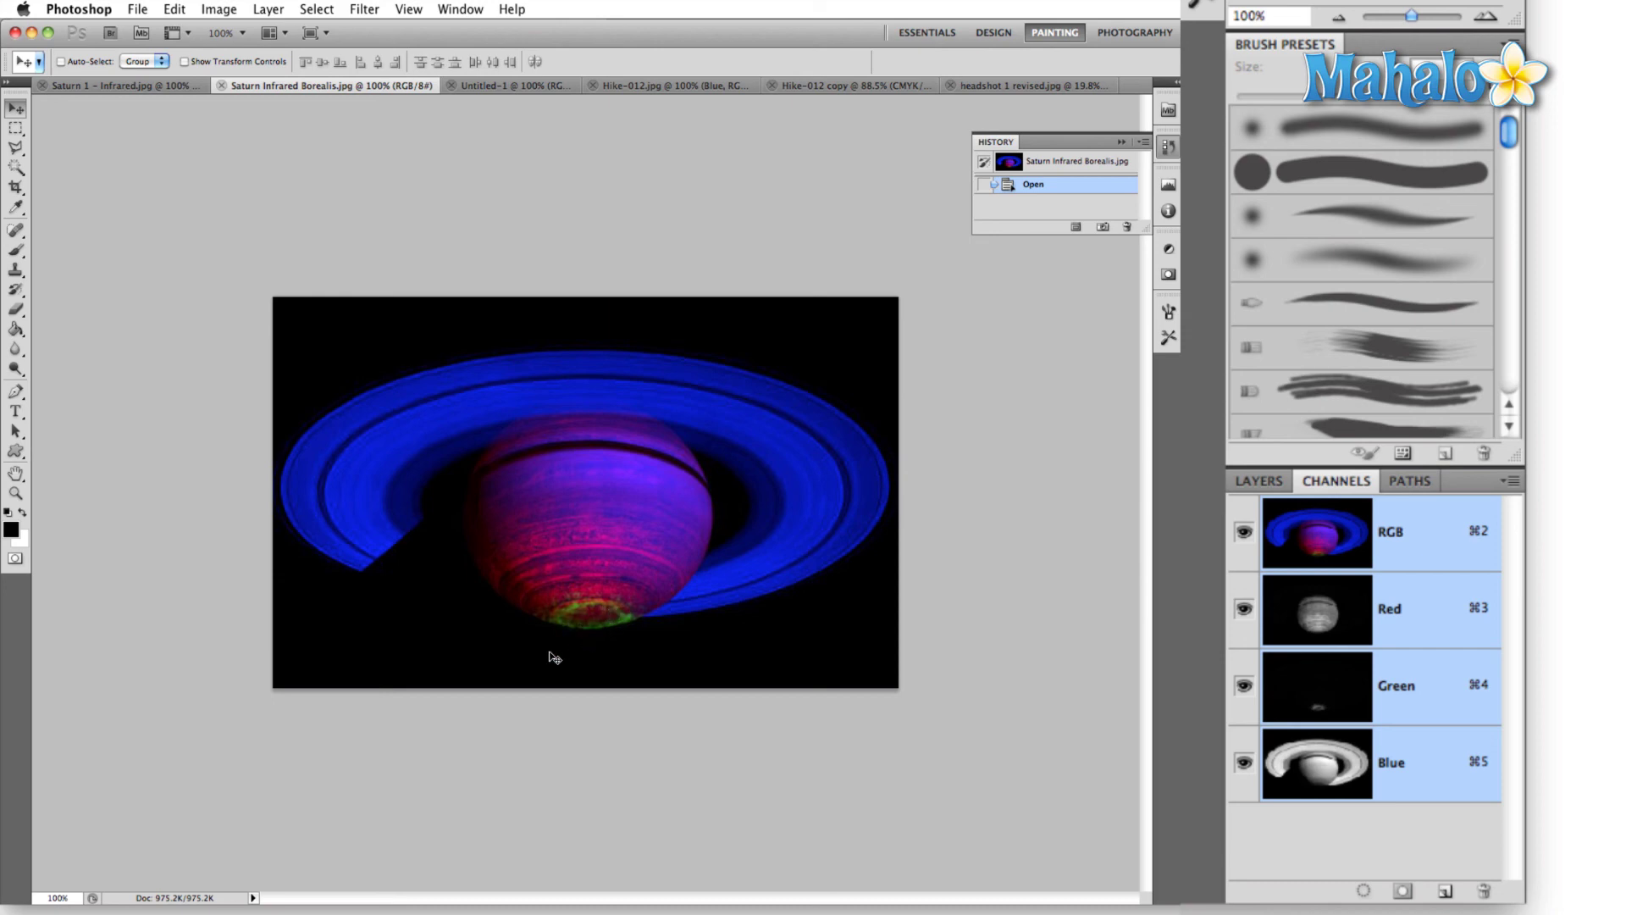
click(136, 88)
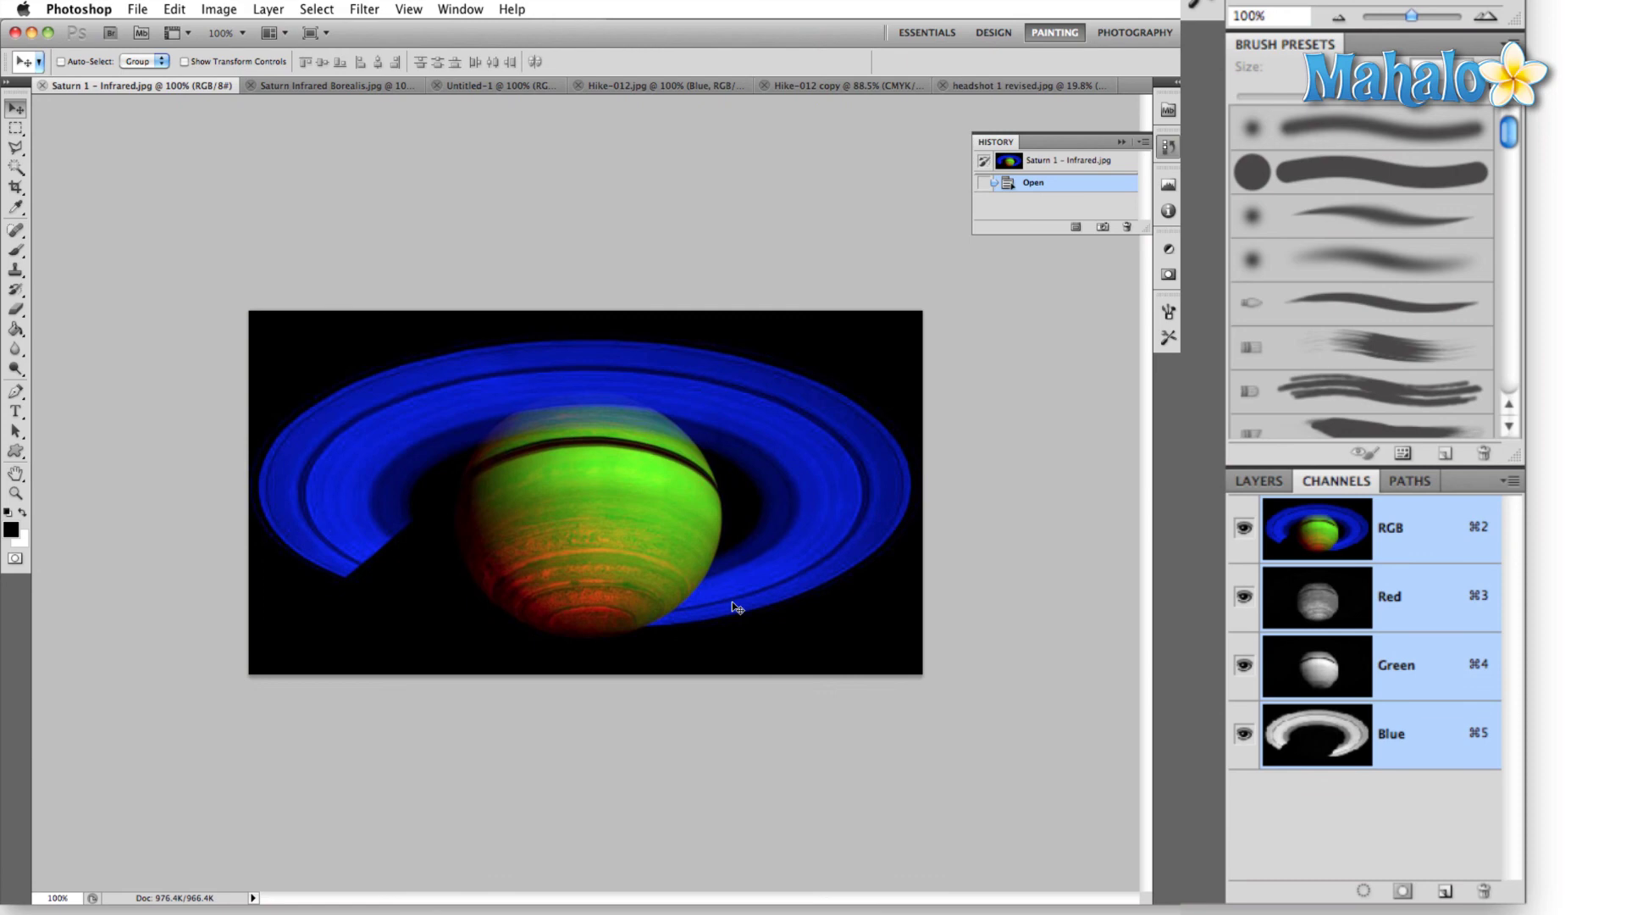
click(284, 88)
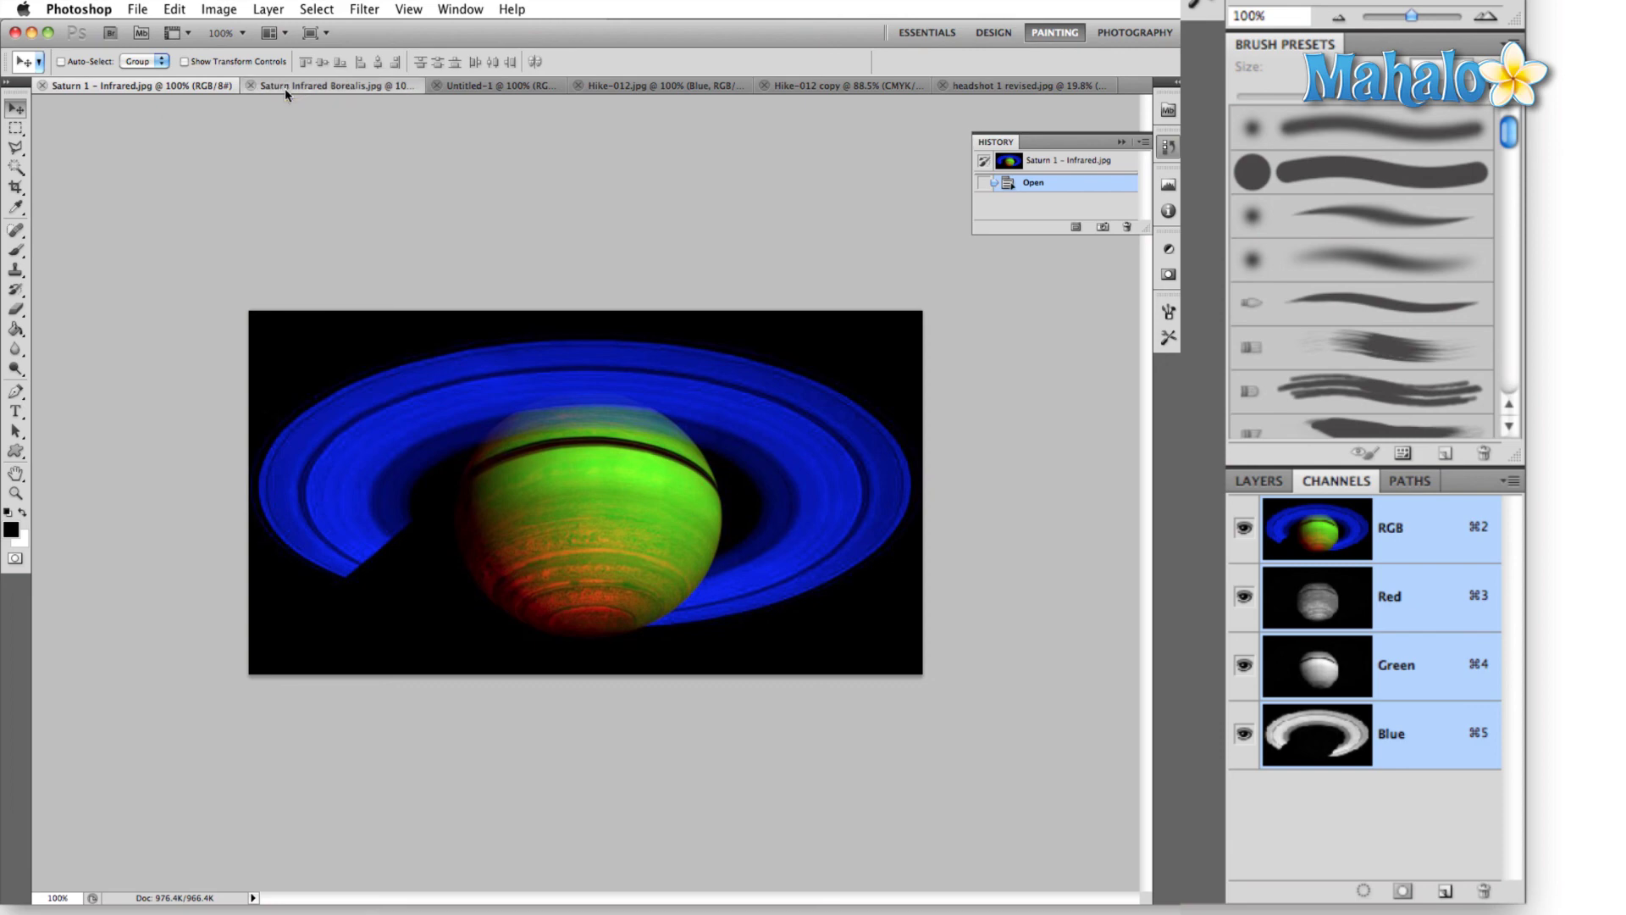
click(127, 88)
key(ctrl+Tab)
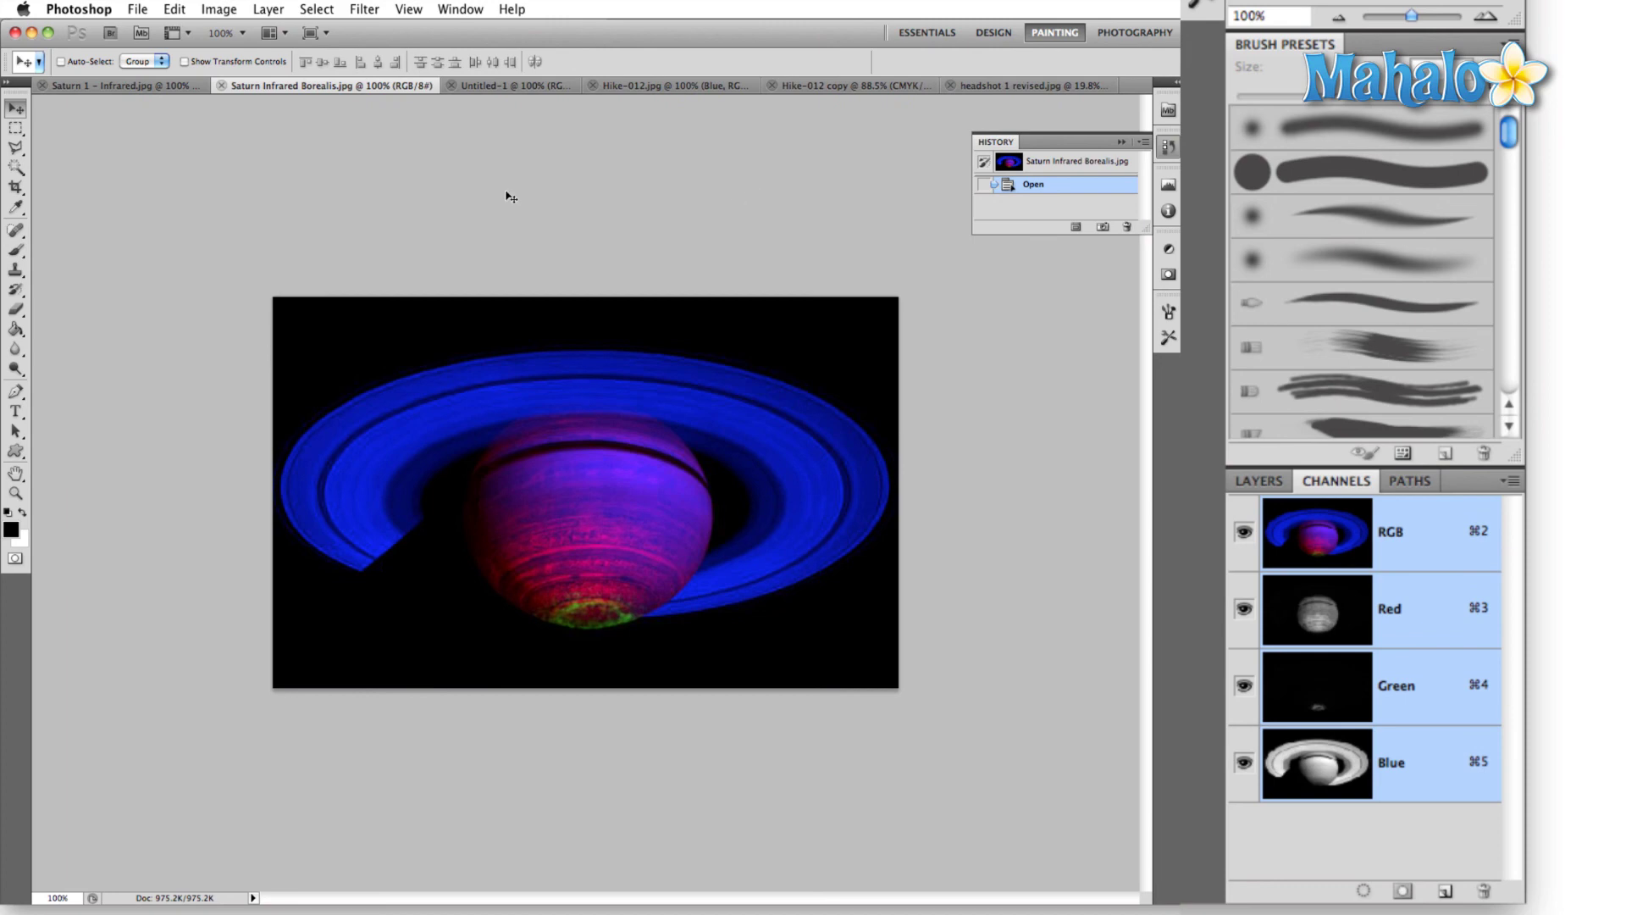
click(1035, 81)
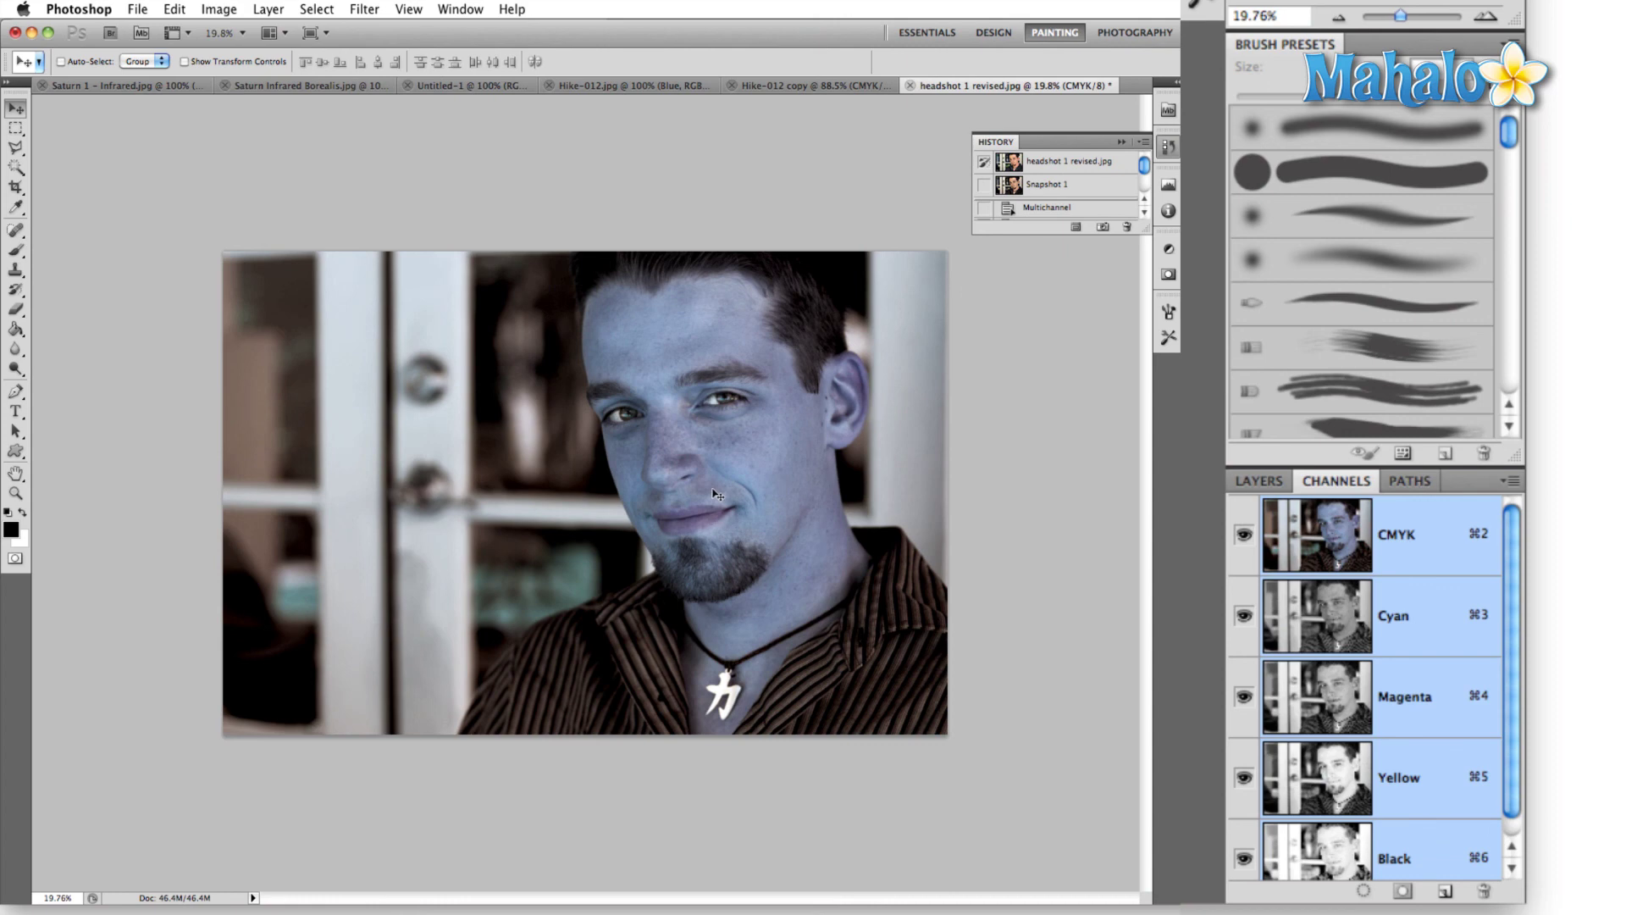